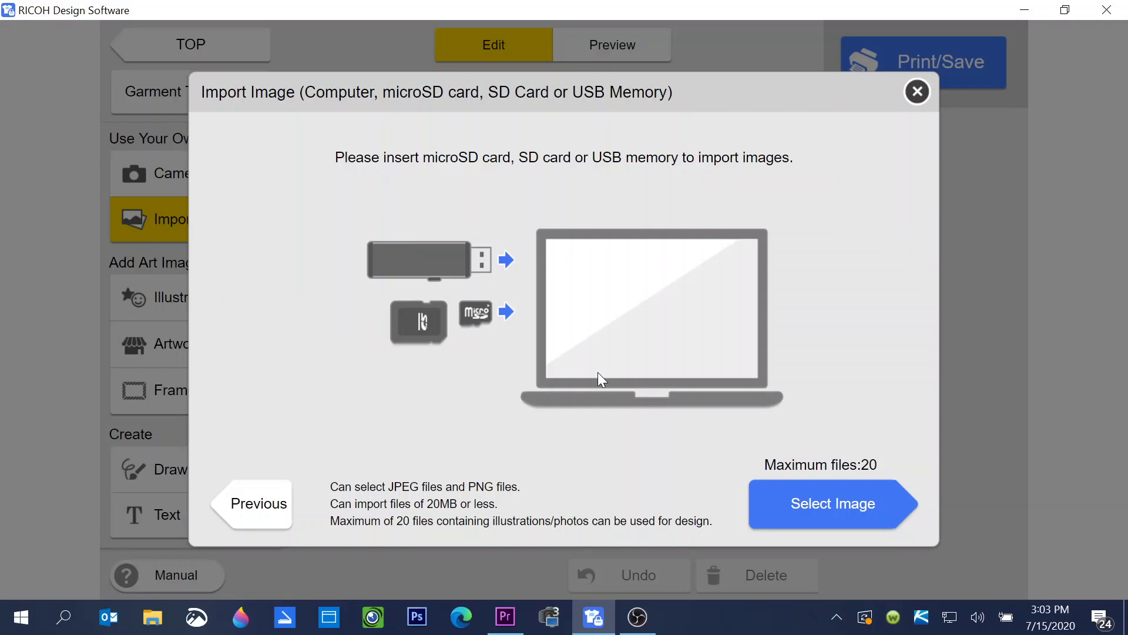
Import the OSZ4JJ0 image from the boats-pattern-background folder and shrink it to half size in the canvas's upper-right quadrant.
{"action": "left_click", "coordinate": [829, 509]}
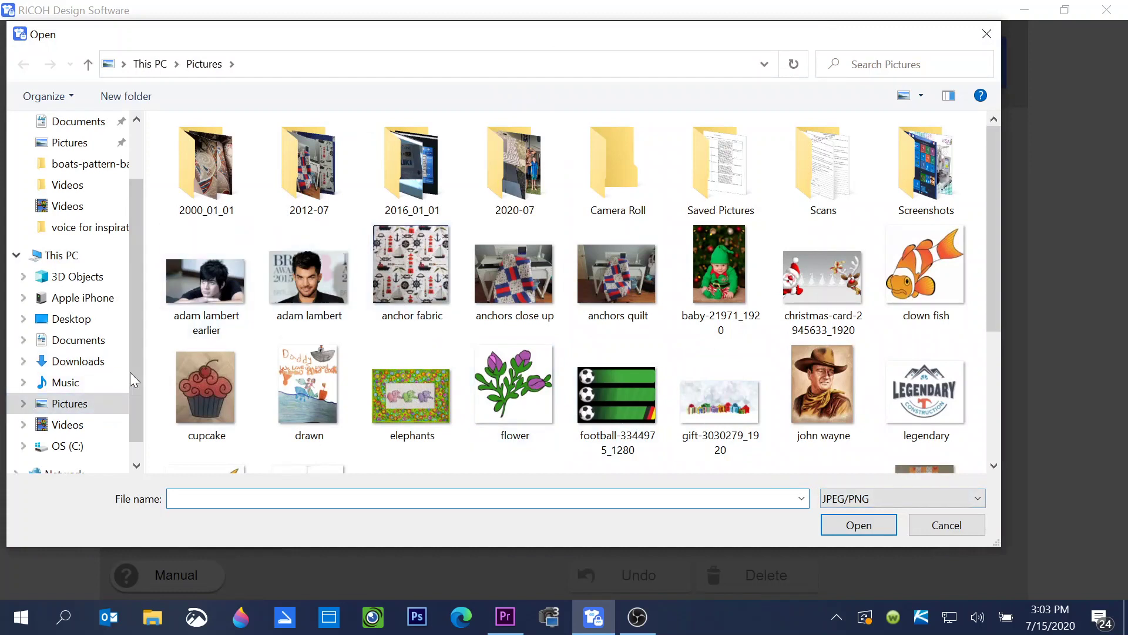
{"action": "left_click_drag", "start_coordinate": [137, 353], "coordinate": [129, 276]}
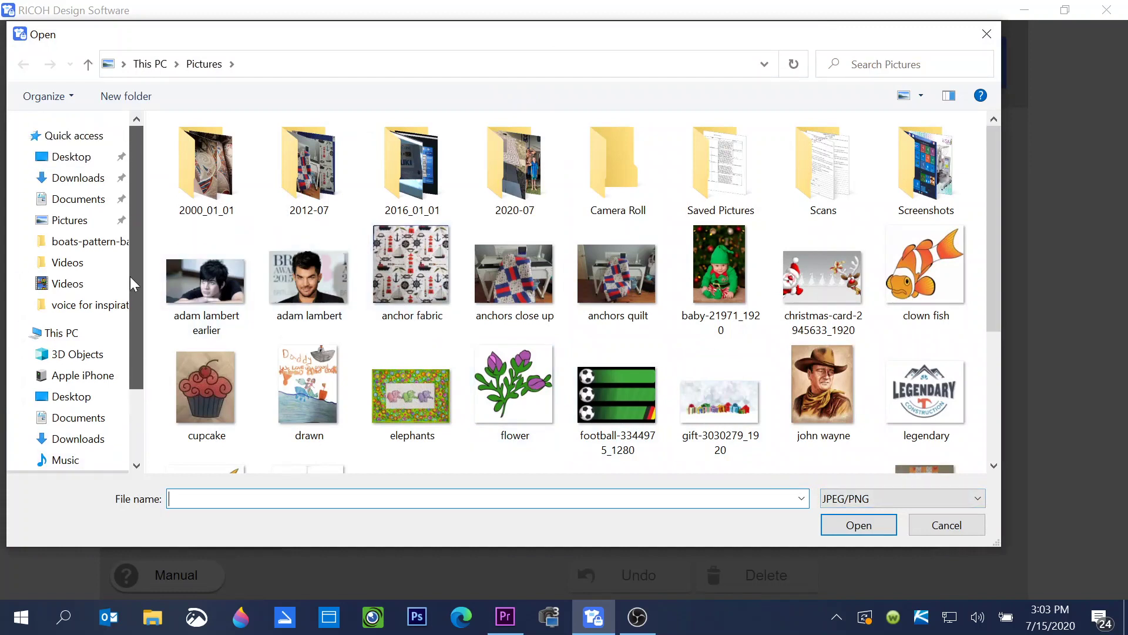
{"action": "left_click", "coordinate": [83, 244]}
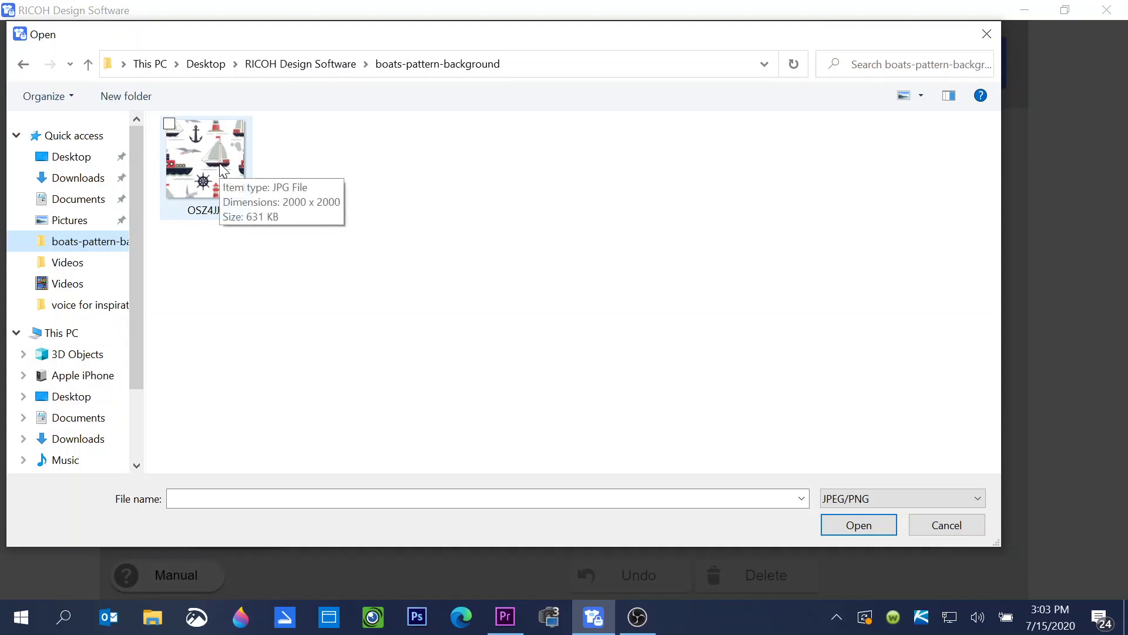
{"action": "left_click", "coordinate": [848, 524]}
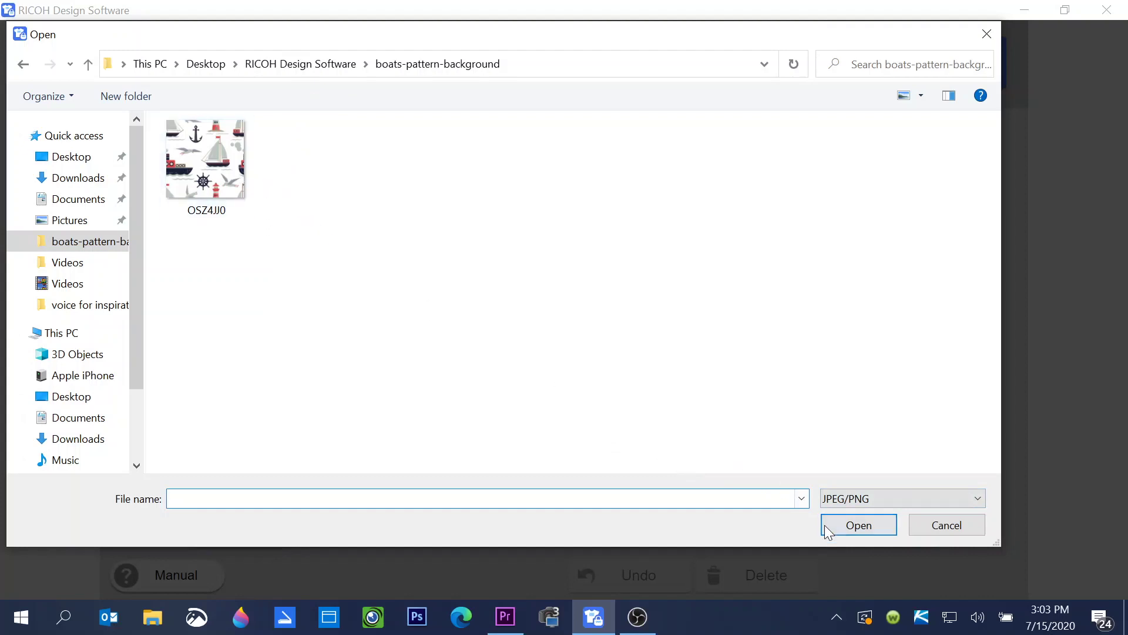
{"action": "left_click", "coordinate": [209, 199]}
{"action": "left_click", "coordinate": [859, 525]}
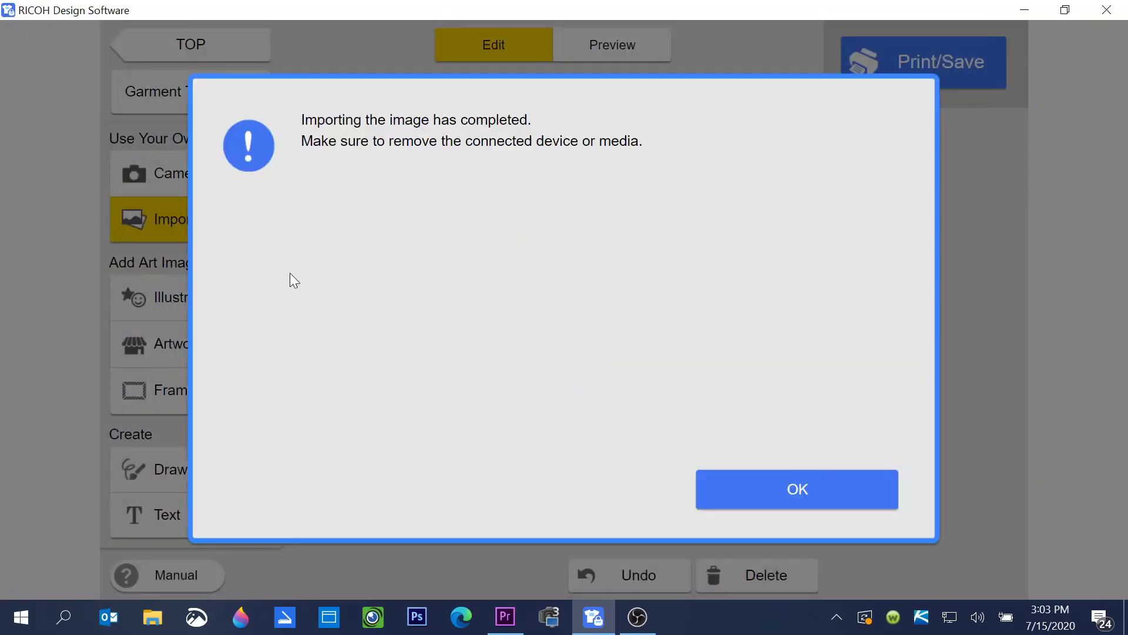
{"action": "left_click", "coordinate": [813, 491]}
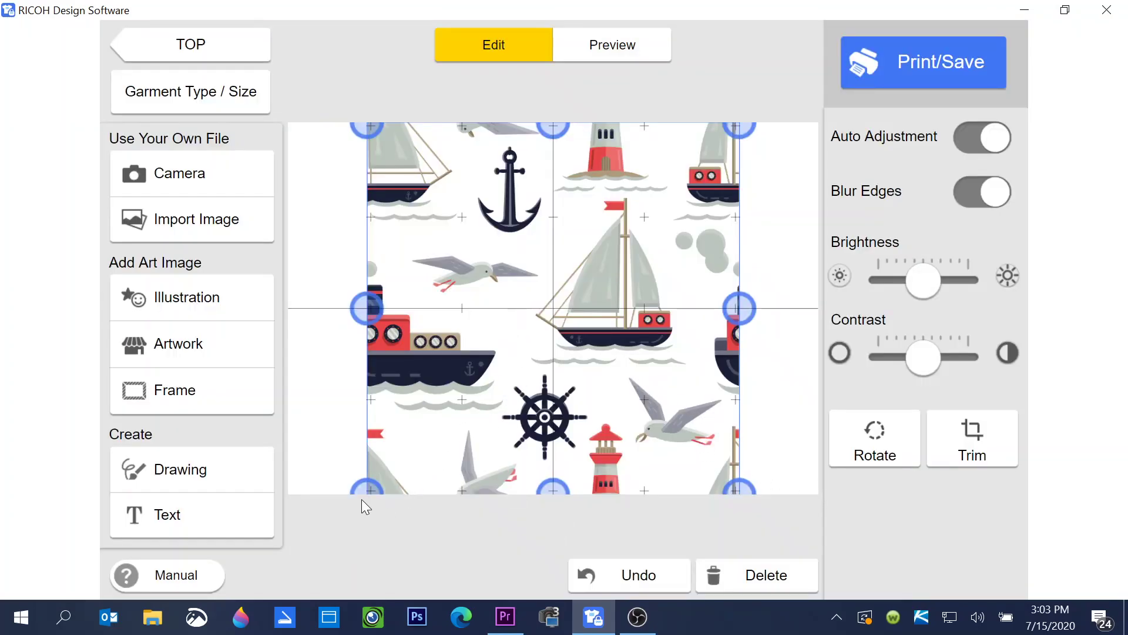
{"action": "left_click_drag", "start_coordinate": [368, 487], "coordinate": [555, 323]}
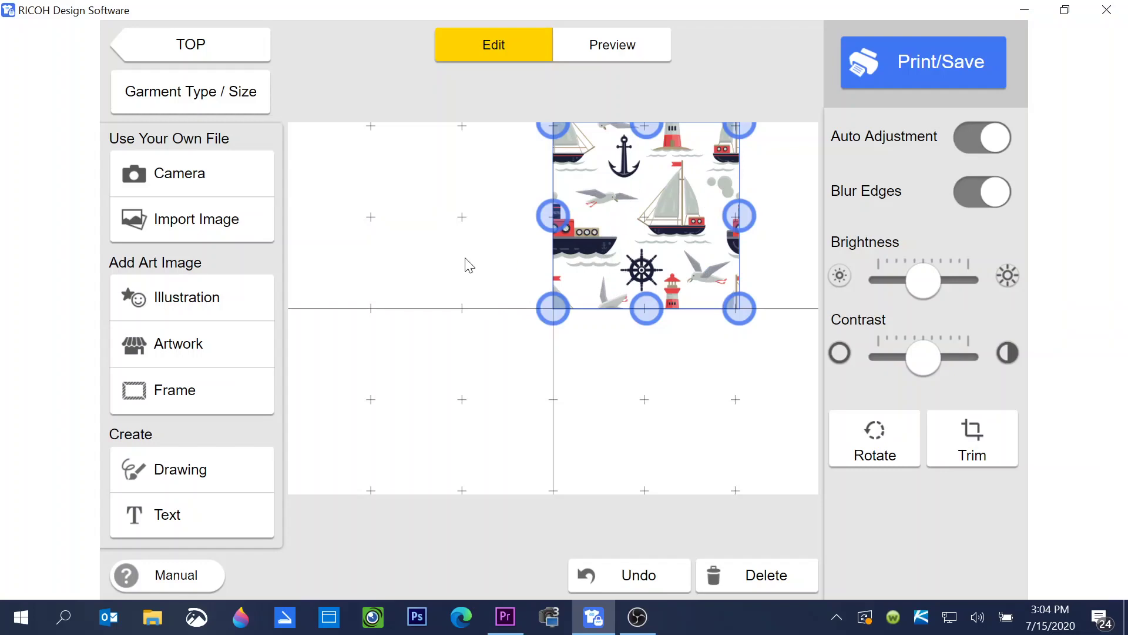
Add a second copy of OSZ4JJ0 from the computer as a half-size tile in the upper-left quadrant, beside the first tile.
{"action": "left_click", "coordinate": [177, 223]}
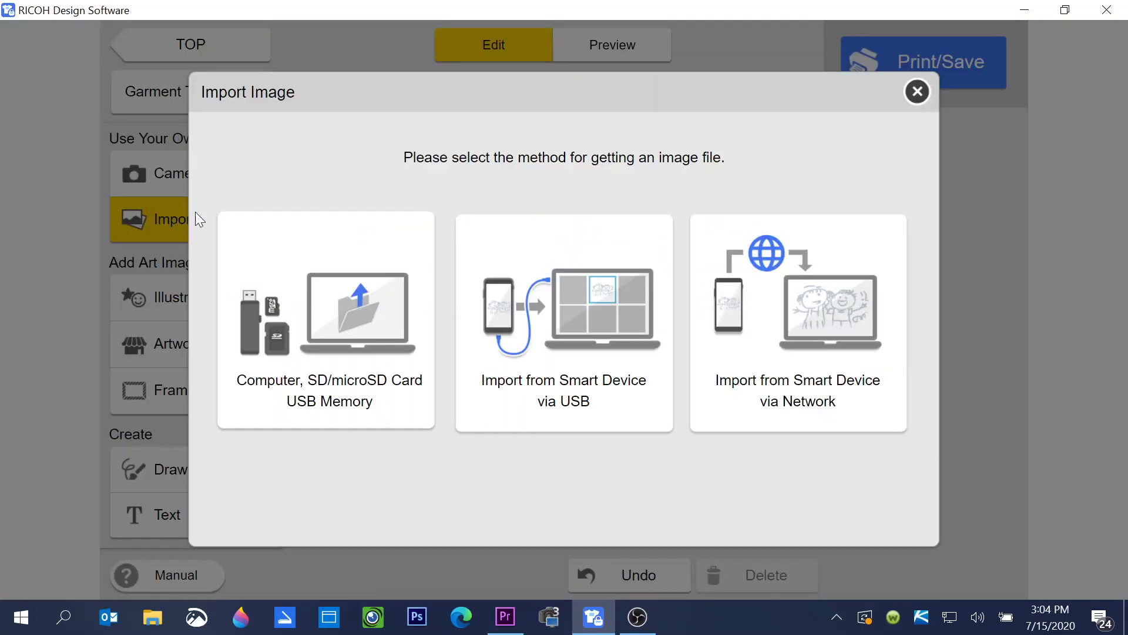
{"action": "left_click", "coordinate": [379, 306]}
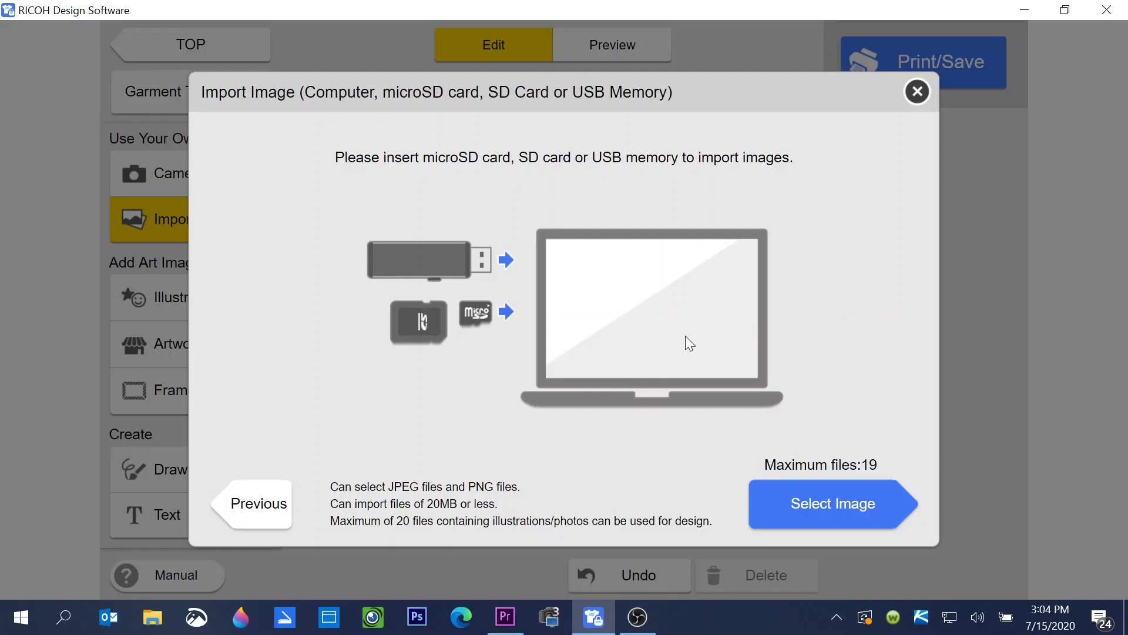
{"action": "left_click", "coordinate": [819, 517]}
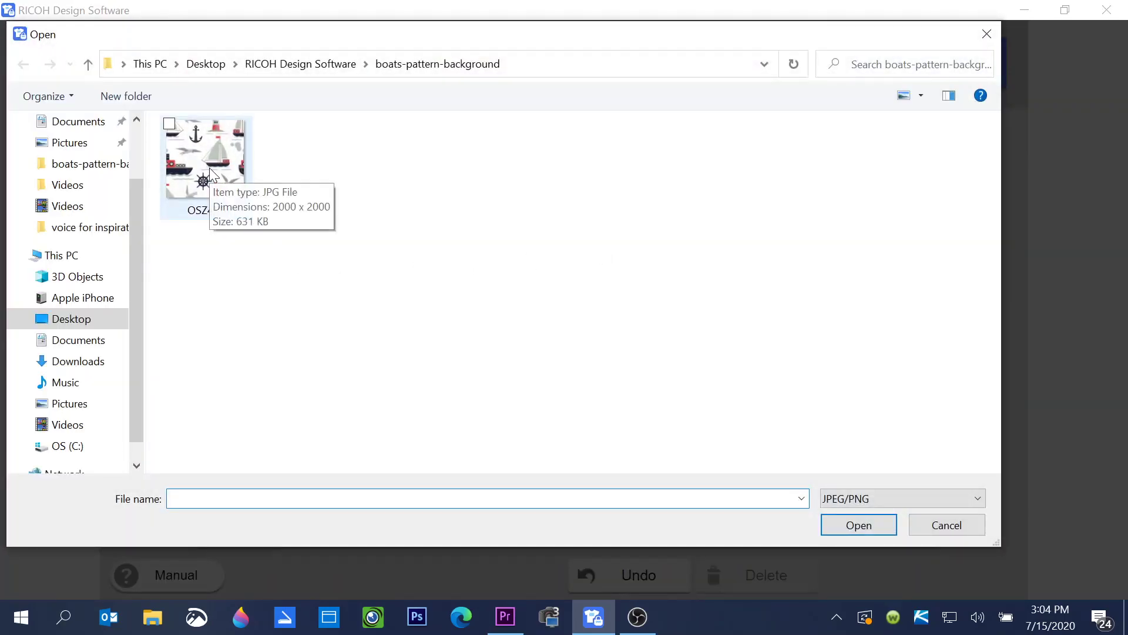
{"action": "left_click", "coordinate": [206, 164]}
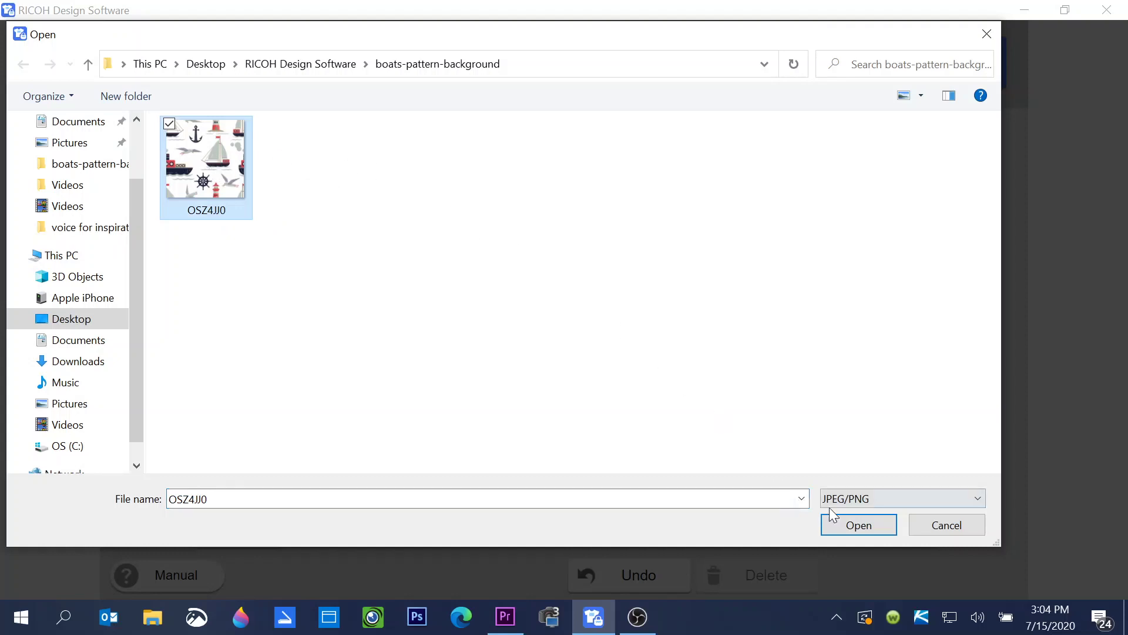
{"action": "left_click", "coordinate": [839, 523]}
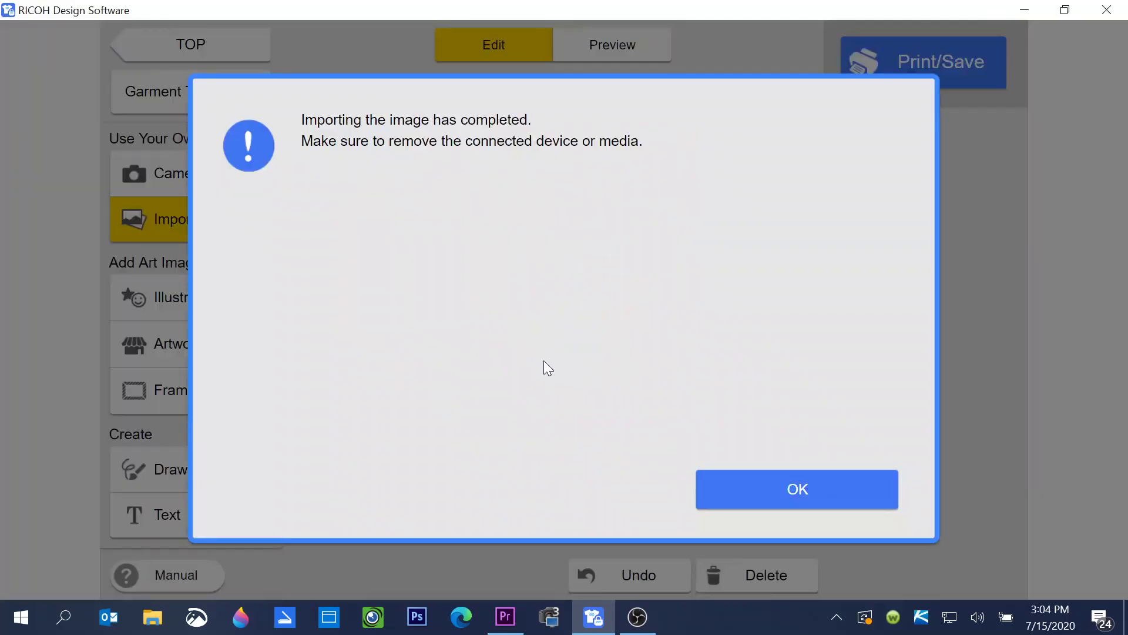
{"action": "left_click", "coordinate": [705, 506]}
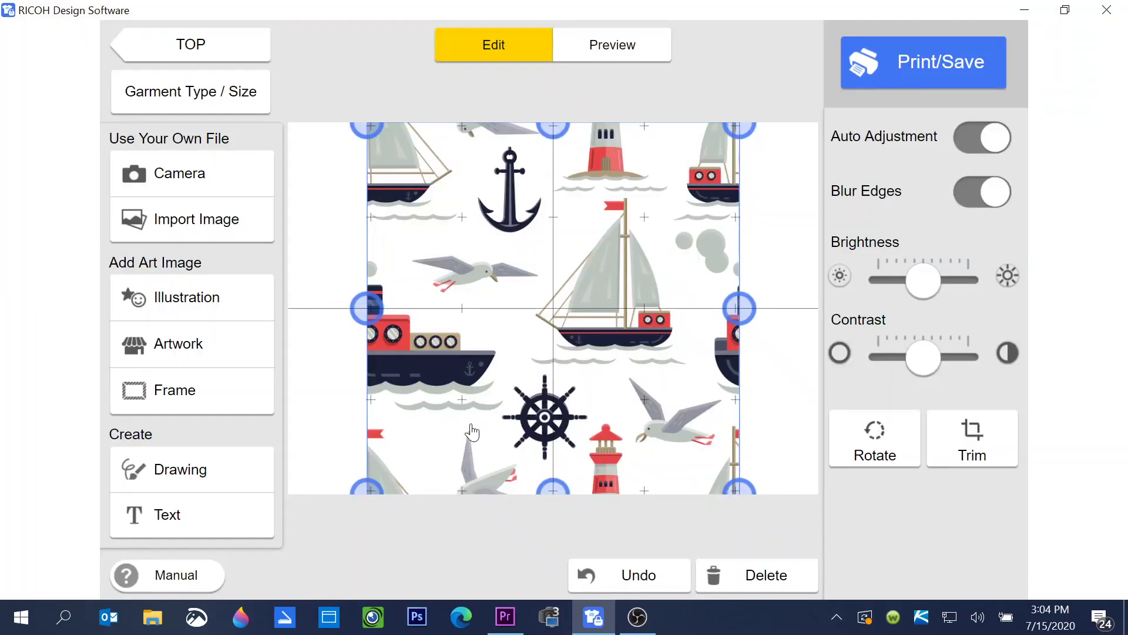
{"action": "left_click_drag", "start_coordinate": [384, 473], "coordinate": [551, 310]}
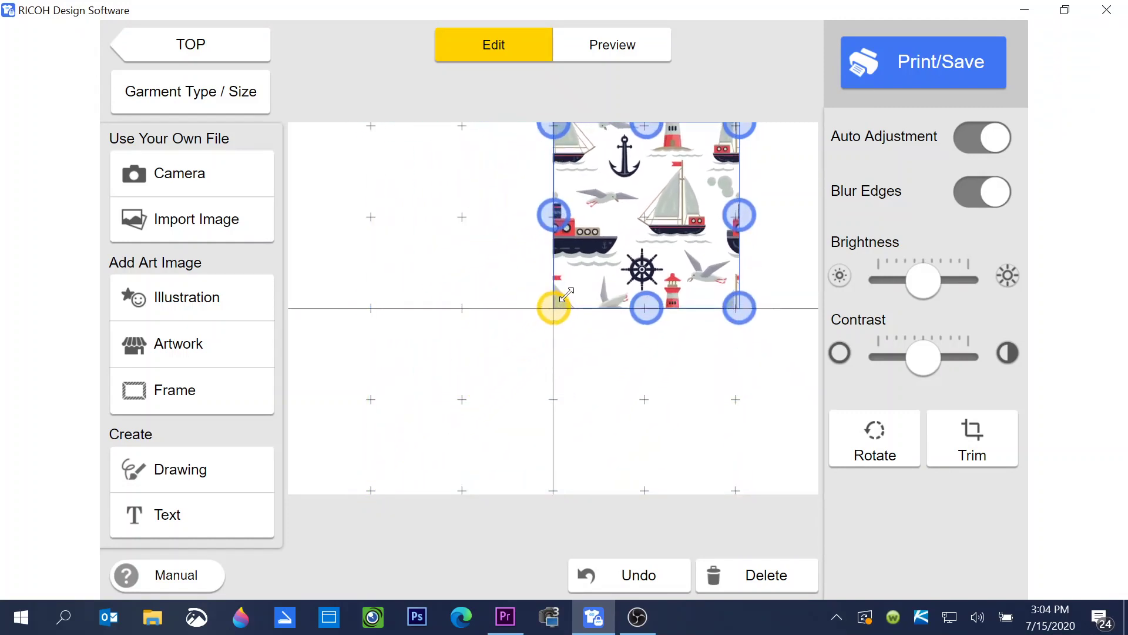
{"action": "left_click_drag", "start_coordinate": [593, 252], "coordinate": [418, 247]}
Add a third copy of OSZ4JJ0 from the computer as a half-size tile in the lower-right quadrant.
{"action": "left_click", "coordinate": [207, 228]}
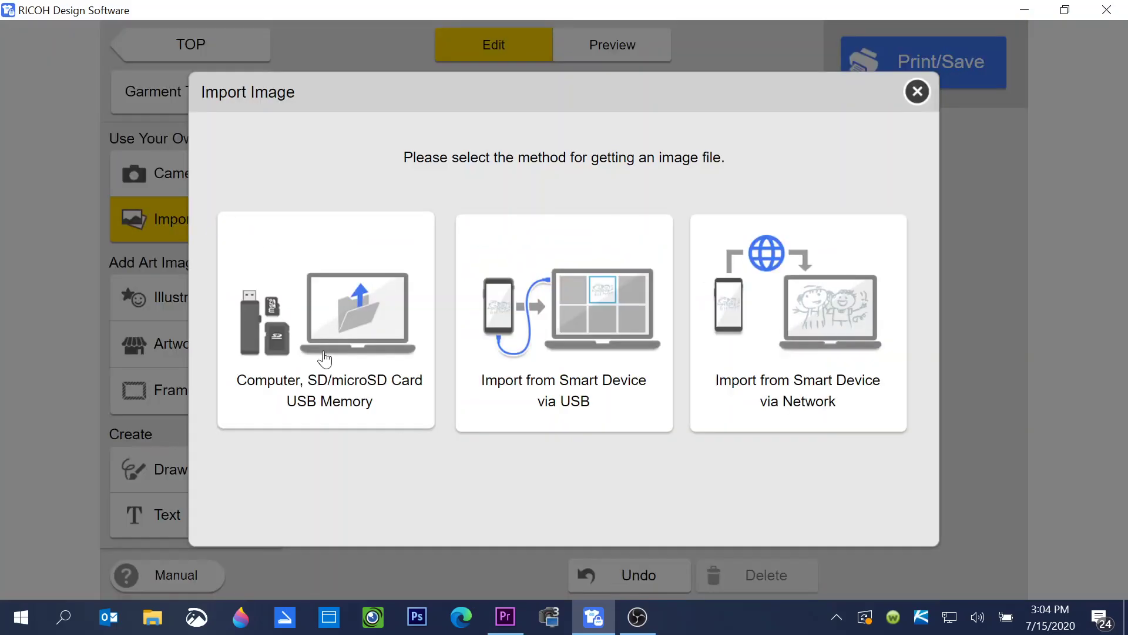
{"action": "left_click", "coordinate": [325, 358]}
{"action": "left_click", "coordinate": [819, 516]}
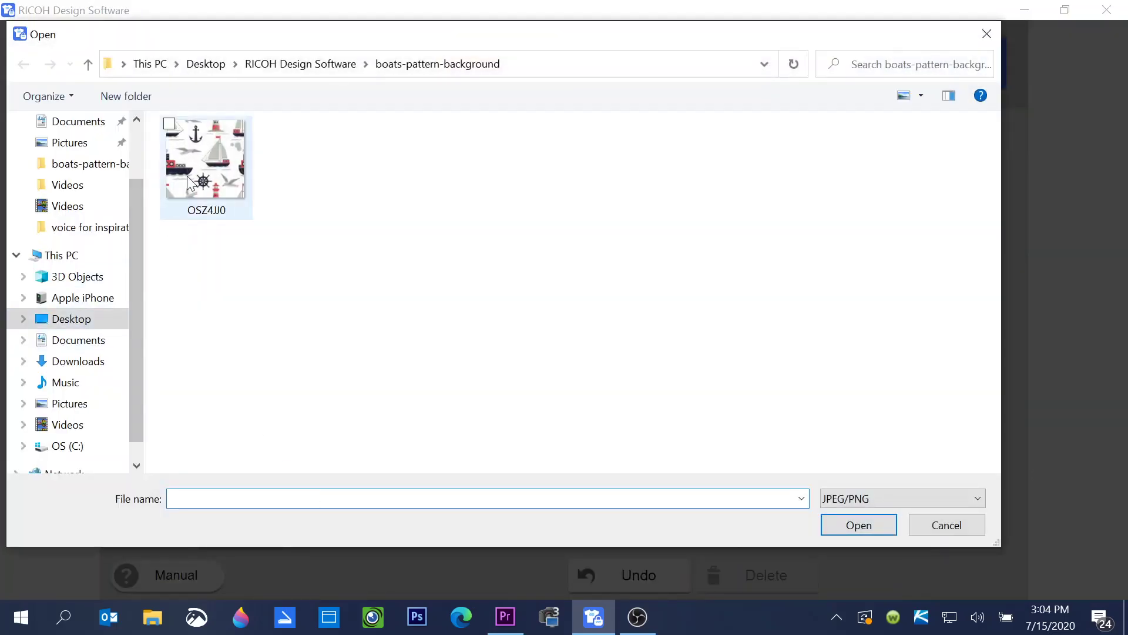
{"action": "left_click", "coordinate": [206, 168]}
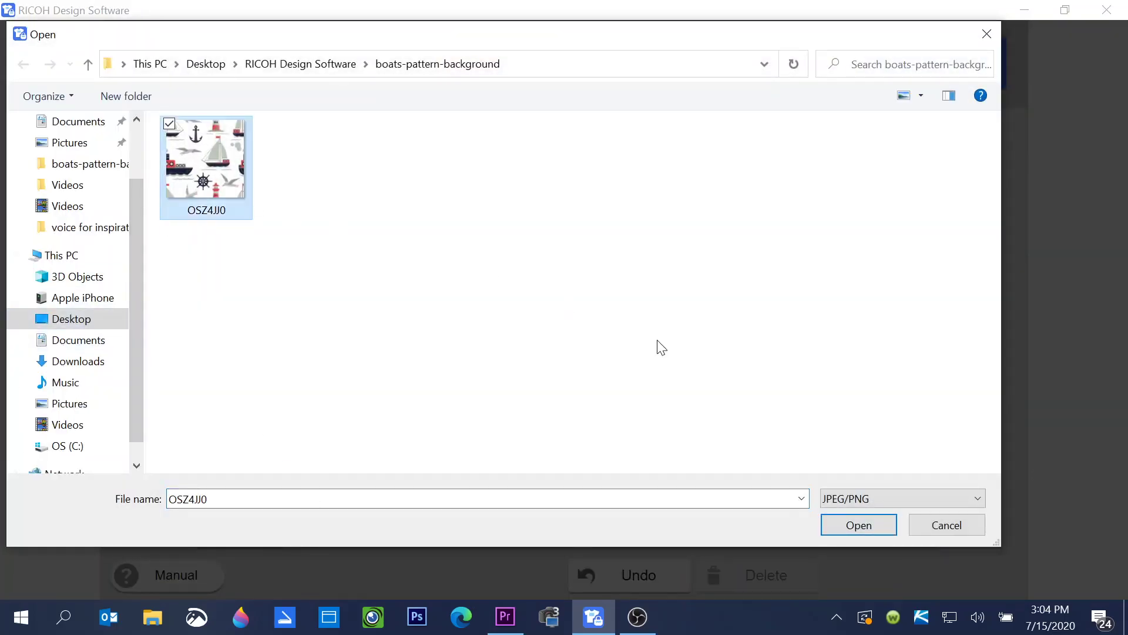
{"action": "left_click", "coordinate": [858, 525]}
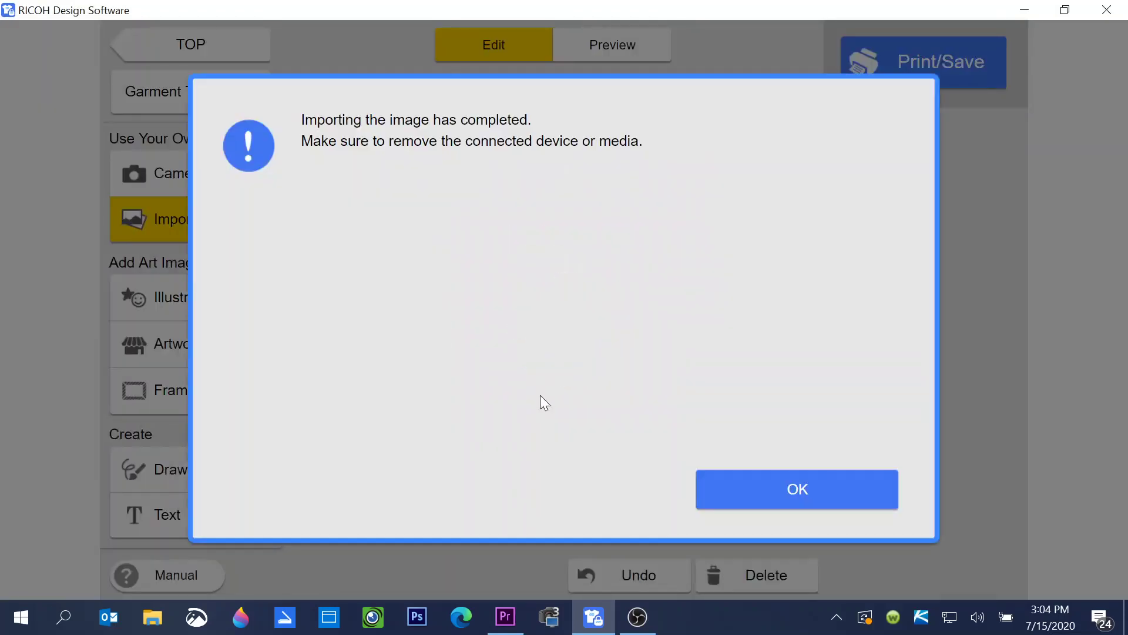
{"action": "left_click", "coordinate": [764, 487]}
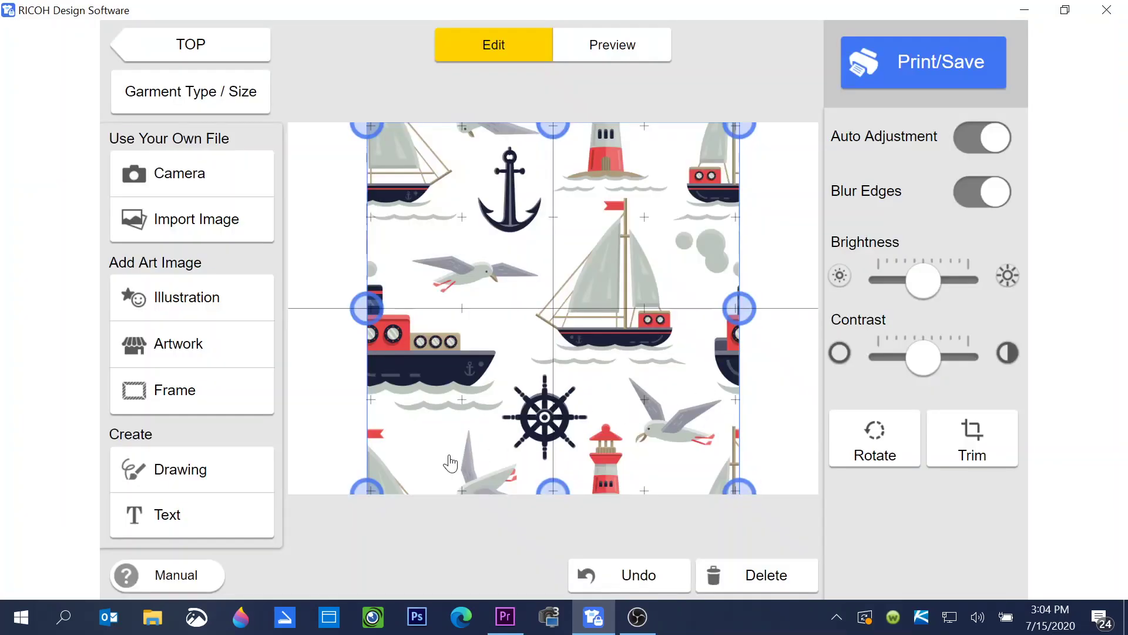
{"action": "left_click_drag", "start_coordinate": [372, 487], "coordinate": [560, 286]}
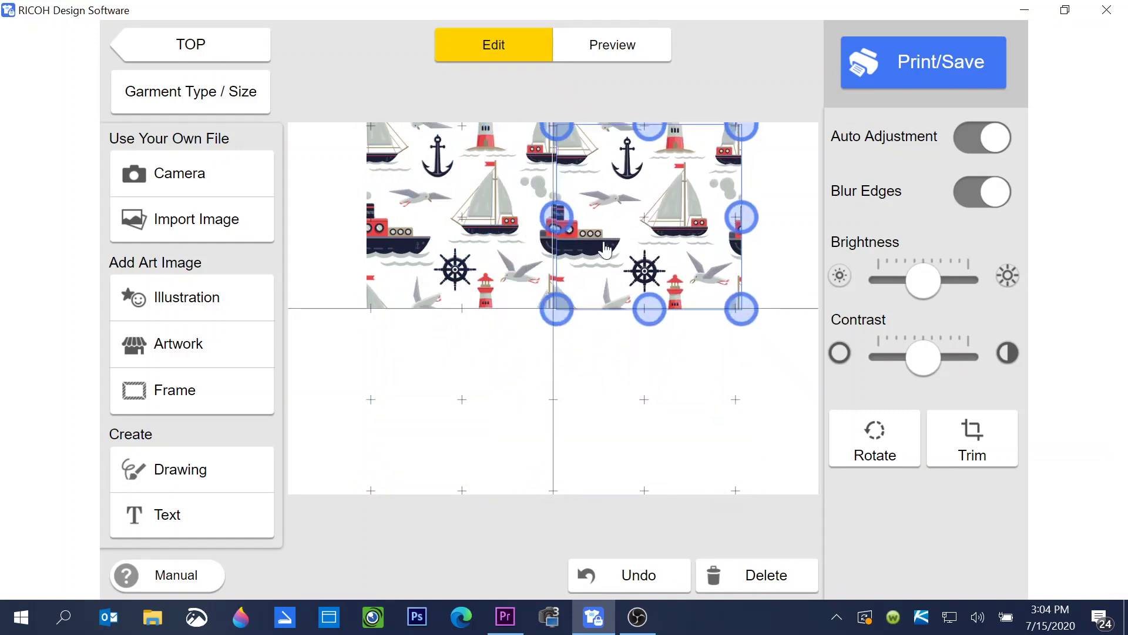
{"action": "left_click_drag", "start_coordinate": [593, 248], "coordinate": [595, 420]}
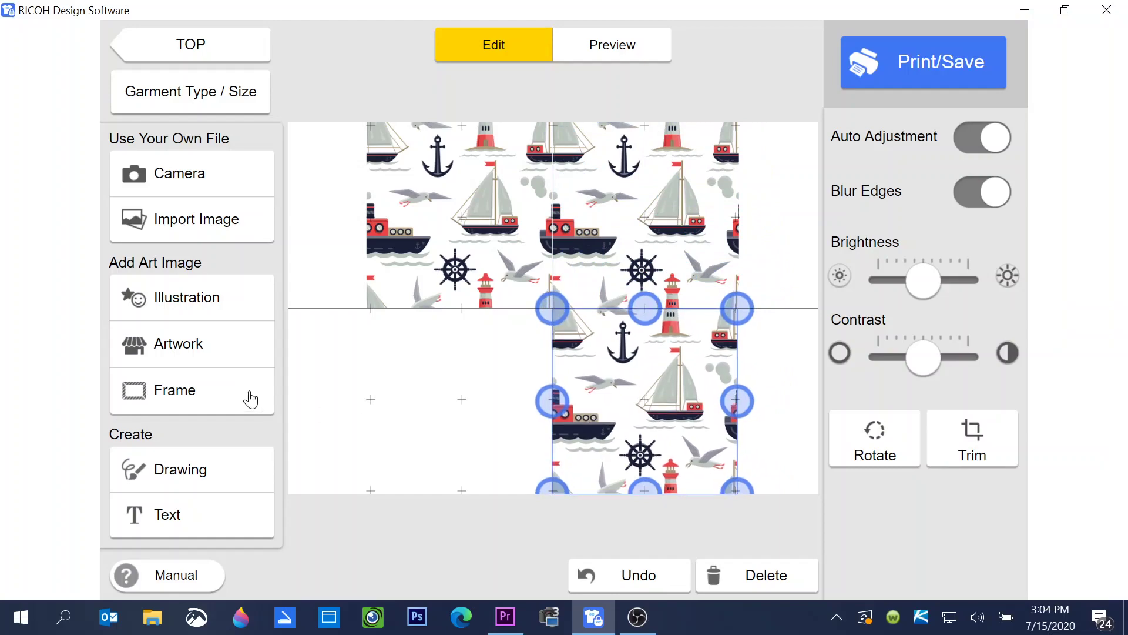
Add a fourth copy of OSZ4JJ0 from the computer as a half-size tile in the lower-left quadrant to complete the pattern.
{"action": "left_click", "coordinate": [221, 218]}
{"action": "left_click", "coordinate": [305, 401]}
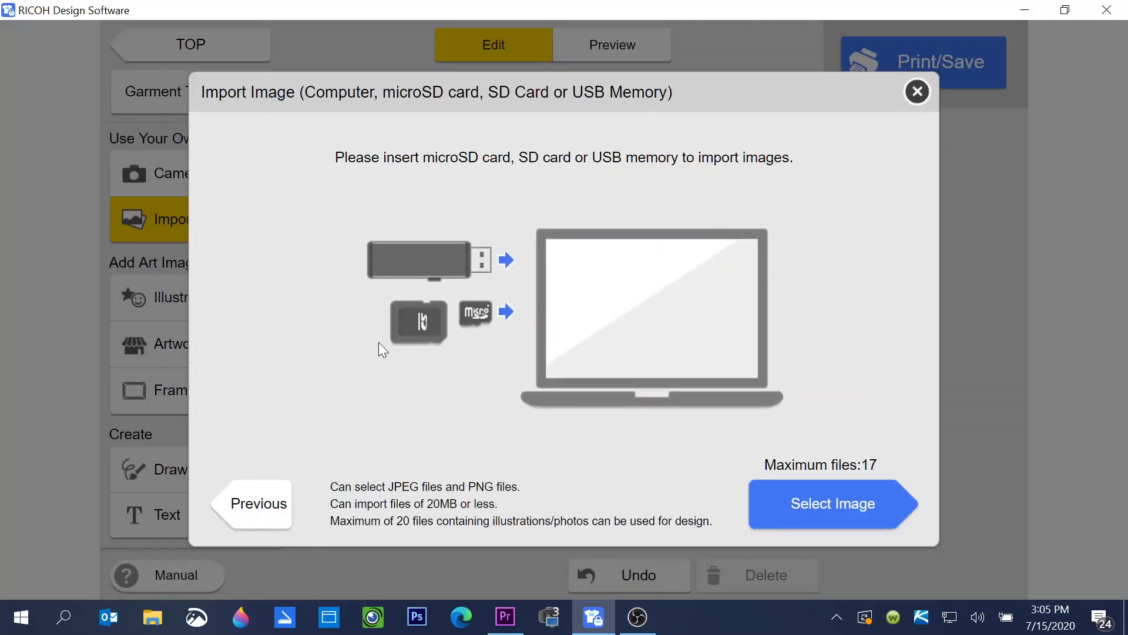
{"action": "left_click", "coordinate": [780, 502]}
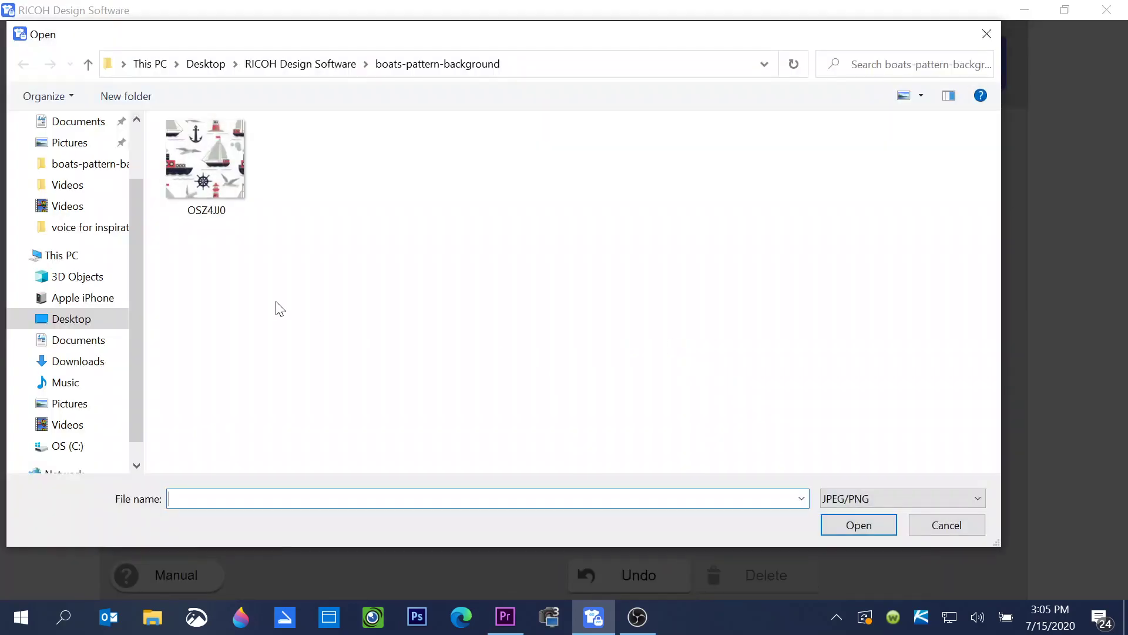
{"action": "left_click", "coordinate": [200, 164]}
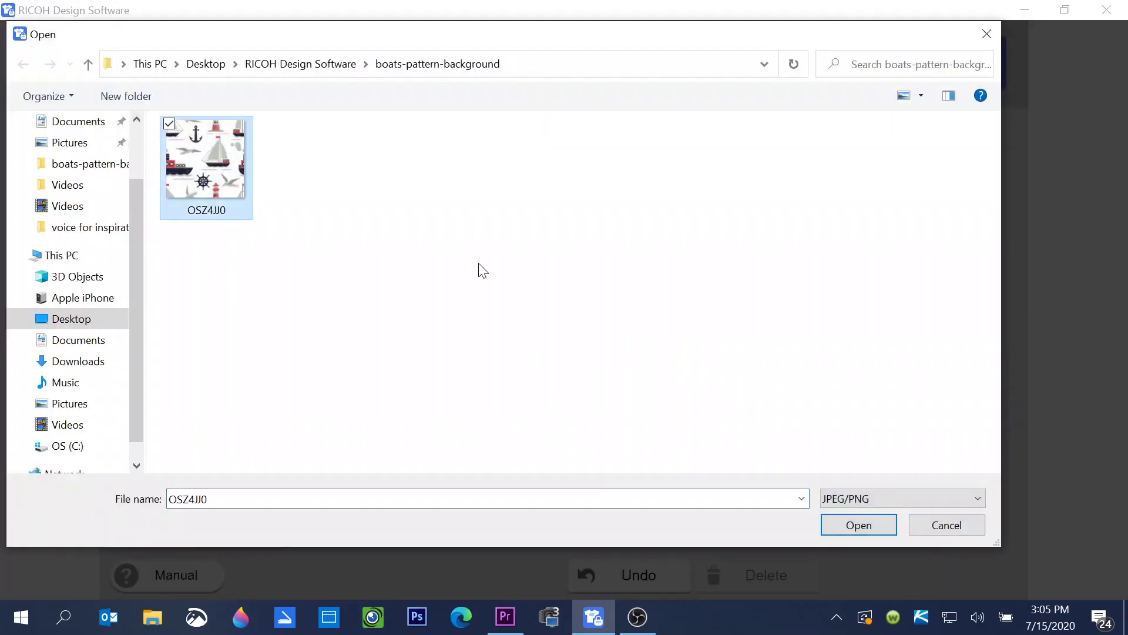
{"action": "left_click", "coordinate": [858, 525]}
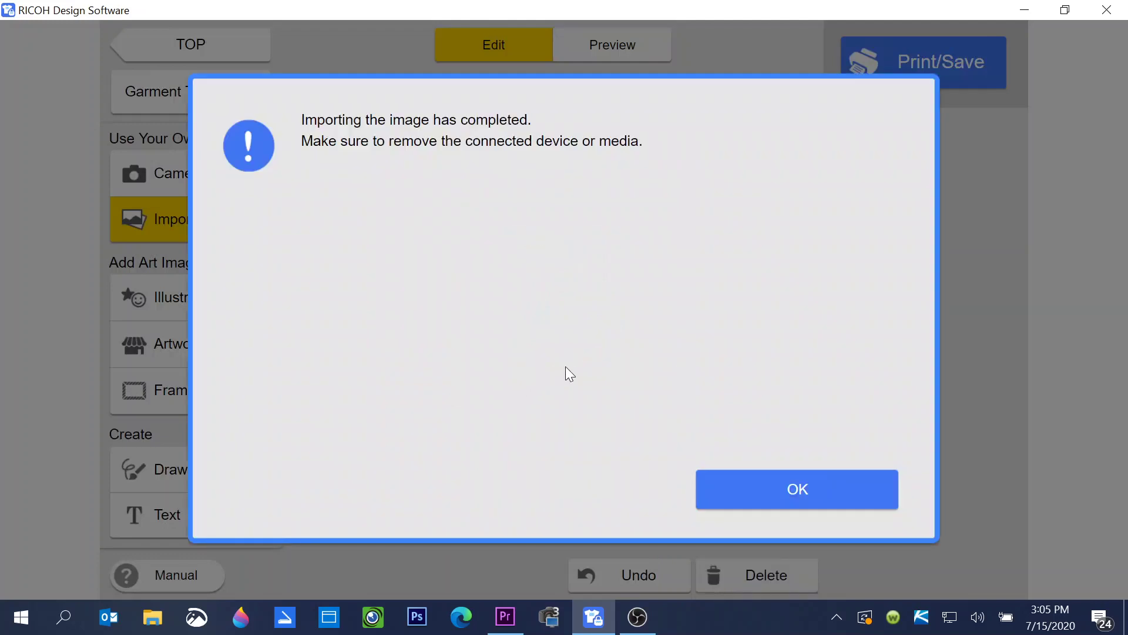
{"action": "left_click", "coordinate": [701, 481]}
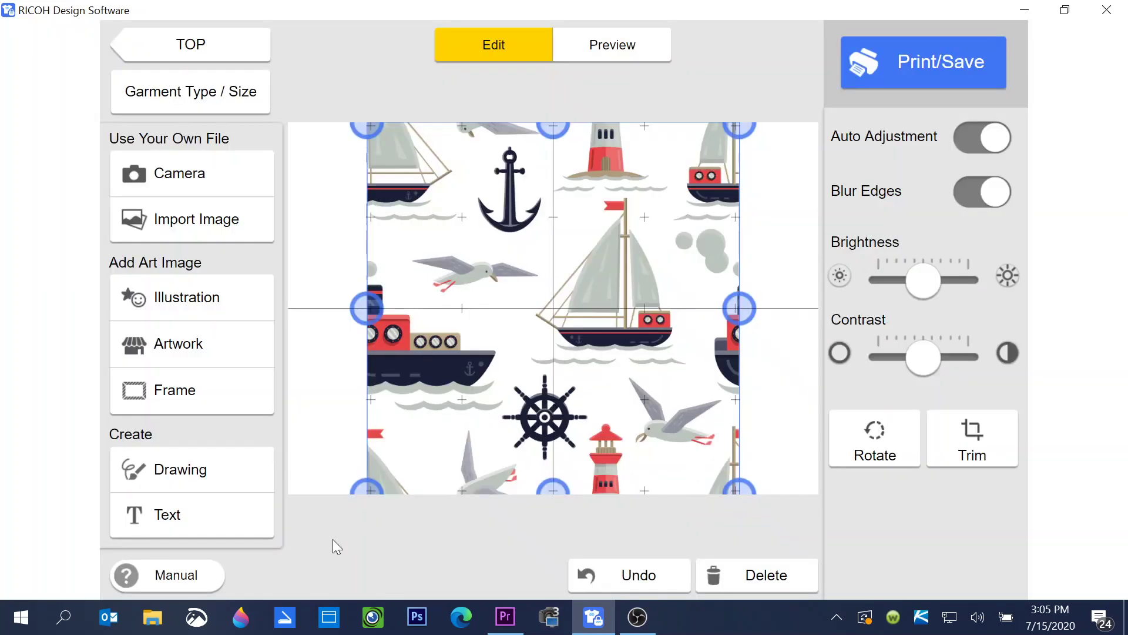
{"action": "left_click_drag", "start_coordinate": [369, 492], "coordinate": [549, 307]}
{"action": "left_click_drag", "start_coordinate": [629, 235], "coordinate": [444, 421]}
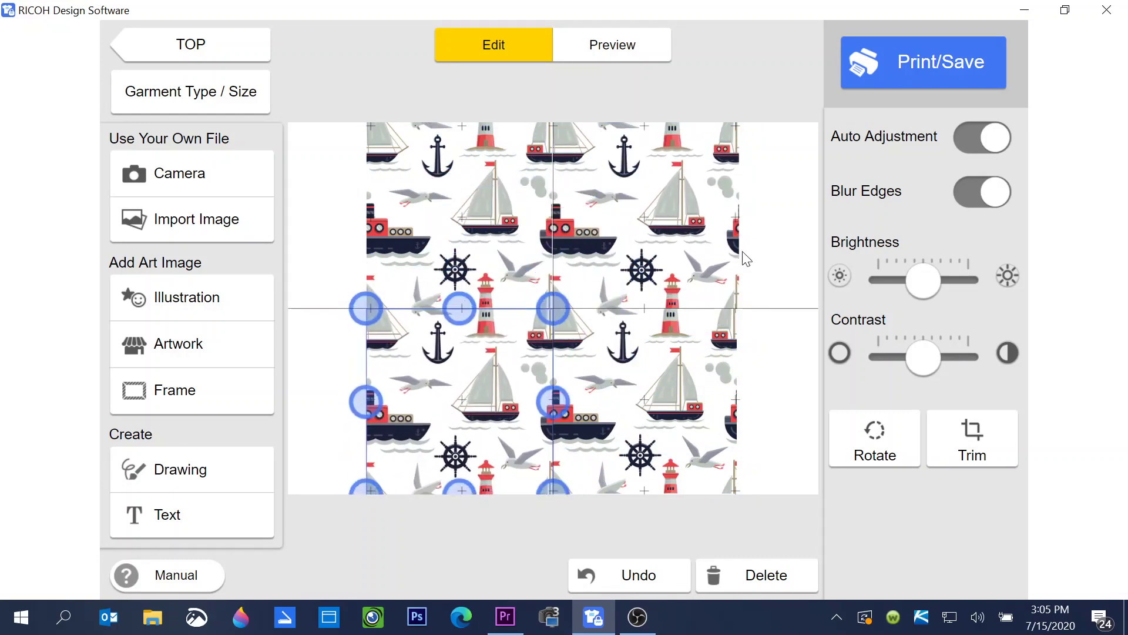
Nudge the lower-right tile into line with the tile above it and leave all tiles deselected.
{"action": "left_click", "coordinate": [792, 222]}
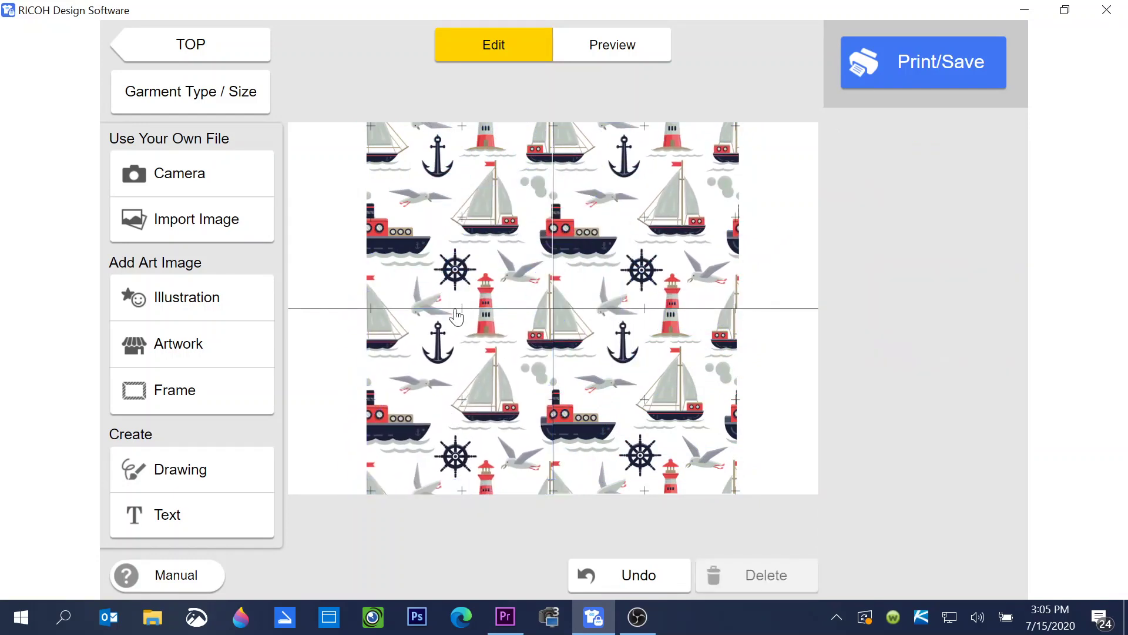
{"action": "left_click", "coordinate": [672, 365]}
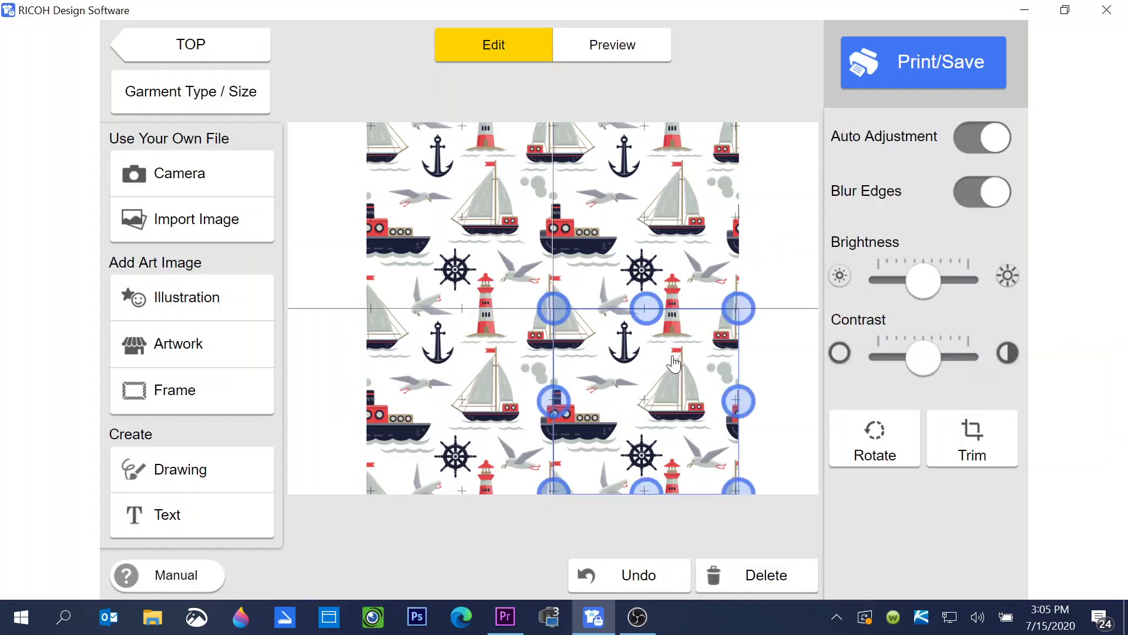
{"action": "left_click", "coordinate": [754, 244]}
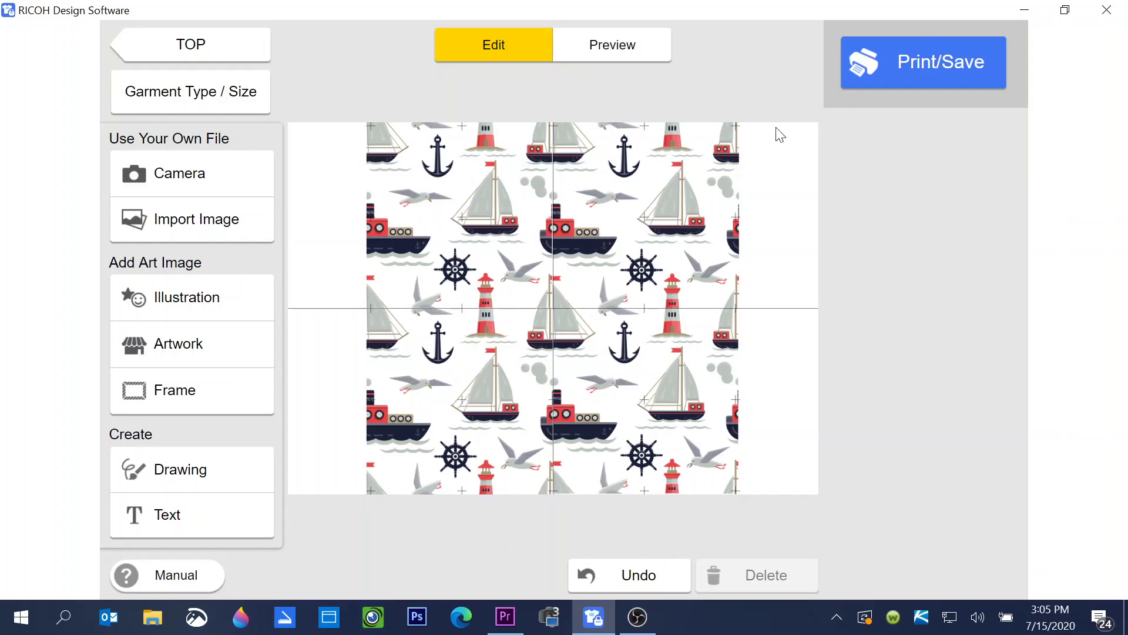
Set the contrast of all four boat tiles to maximum, keep the lower-left tile aligned, and leave all tiles deselected.
{"action": "left_click", "coordinate": [442, 261]}
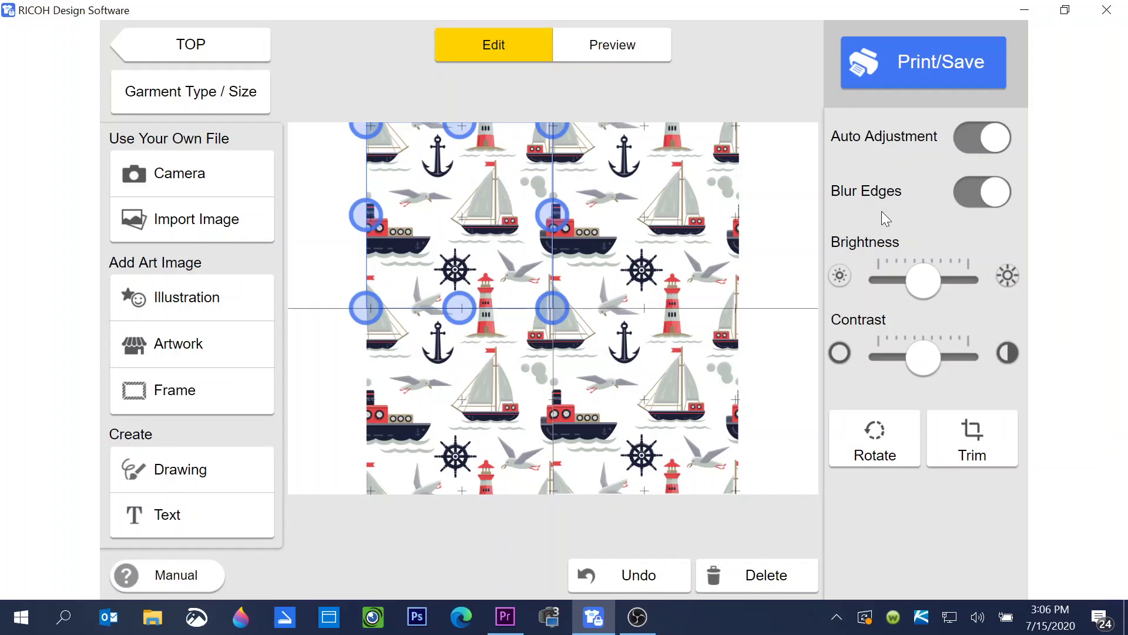
{"action": "left_click_drag", "start_coordinate": [921, 360], "coordinate": [993, 321]}
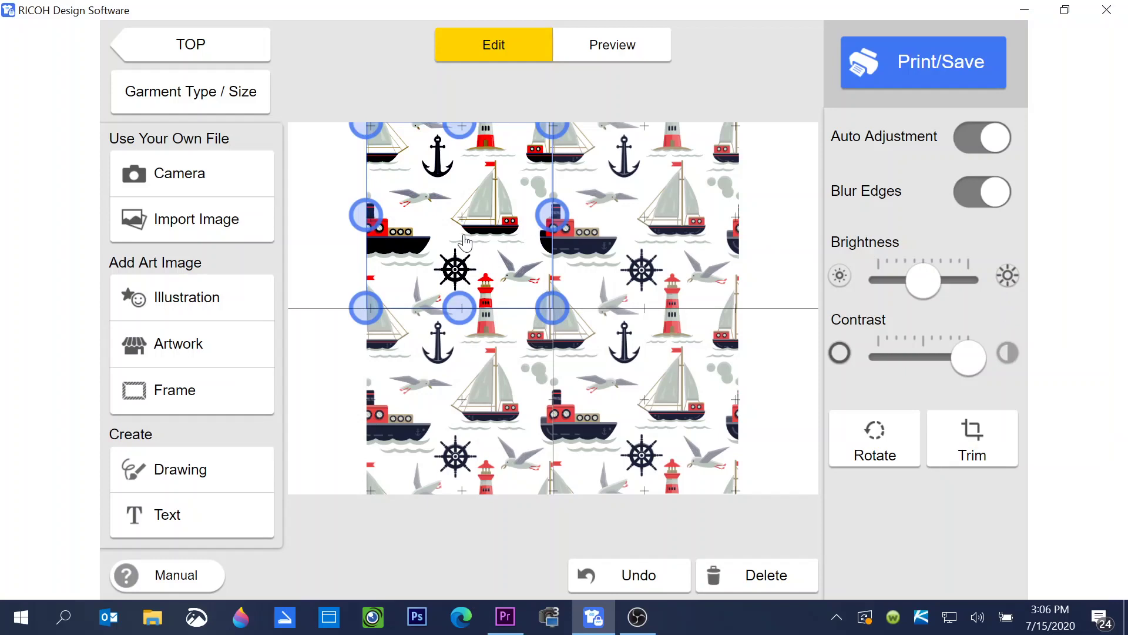
{"action": "left_click", "coordinate": [620, 239]}
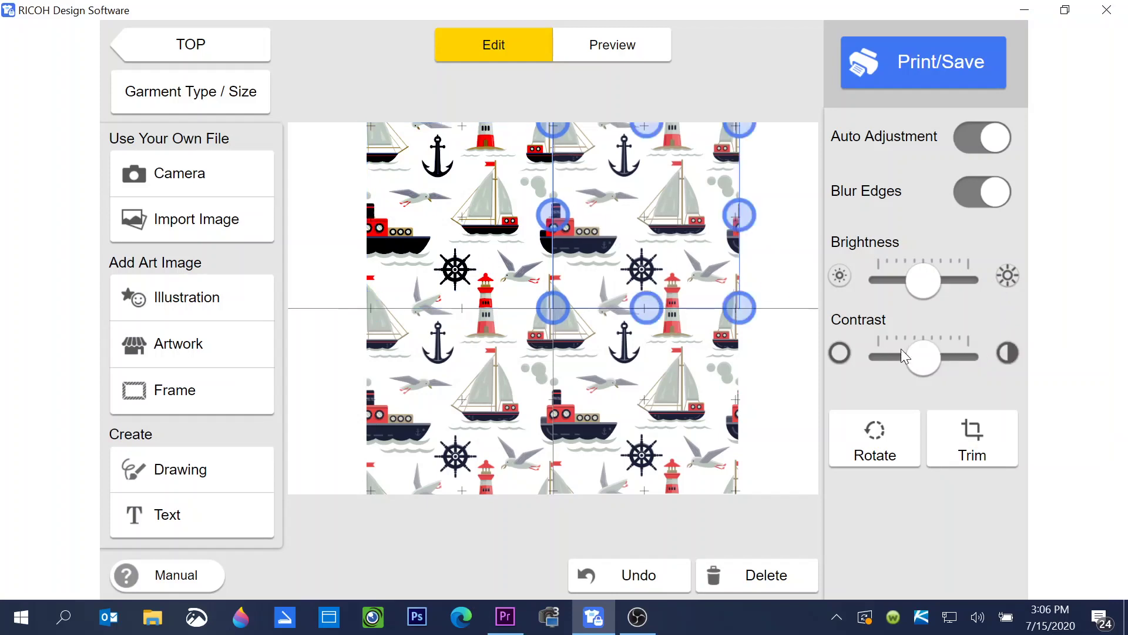
{"action": "left_click_drag", "start_coordinate": [912, 361], "coordinate": [966, 357]}
{"action": "left_click", "coordinate": [654, 403]}
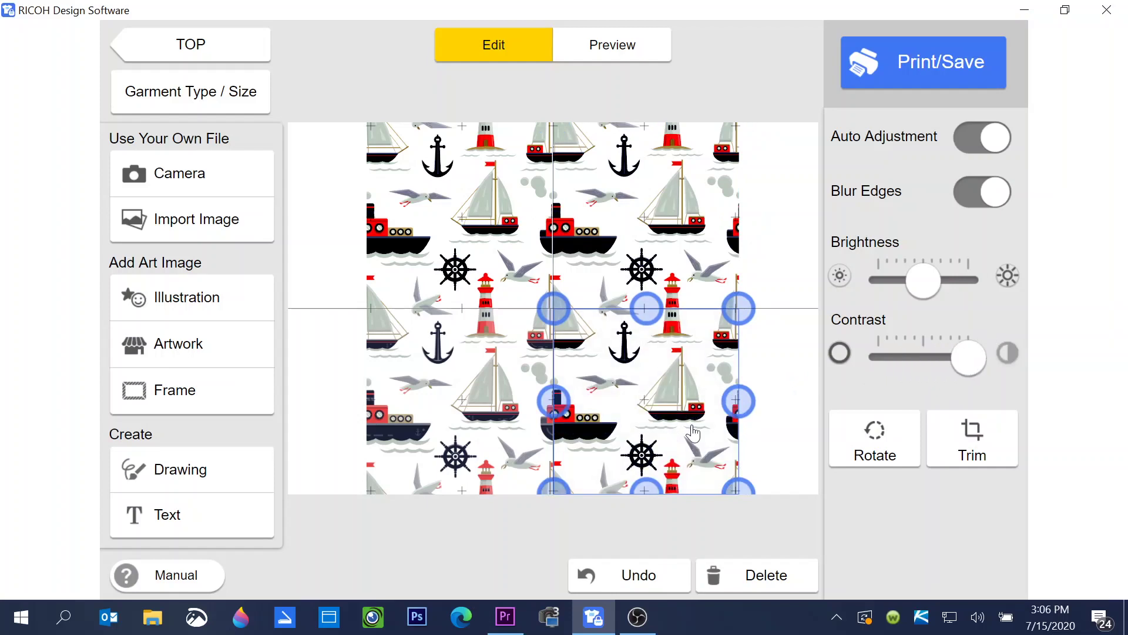
{"action": "left_click", "coordinate": [468, 434]}
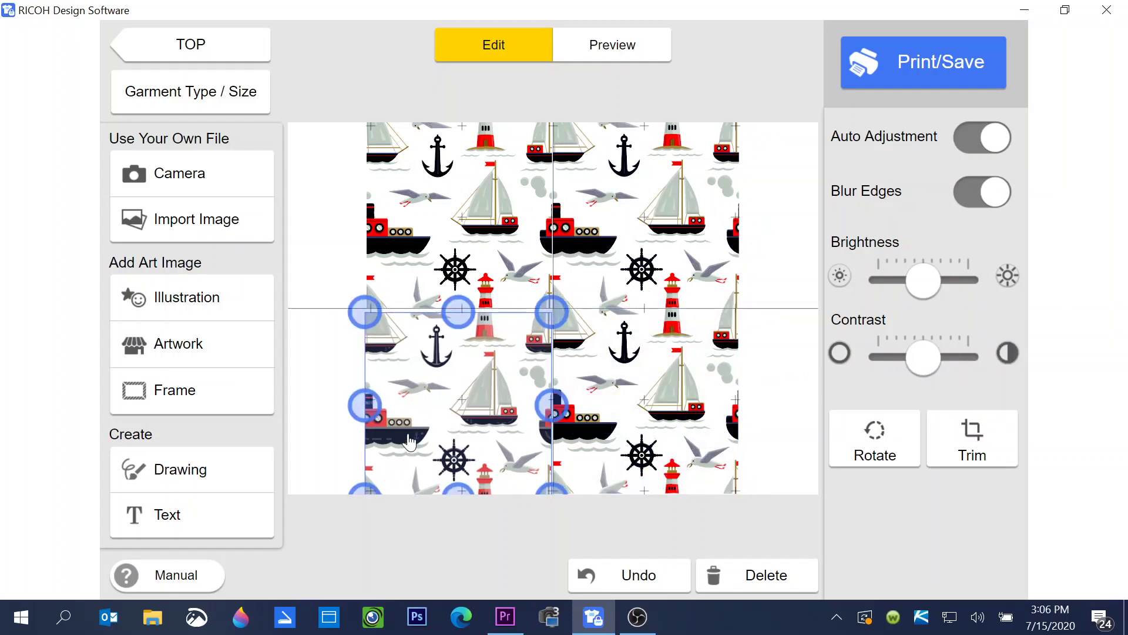
{"action": "left_click", "coordinate": [618, 574]}
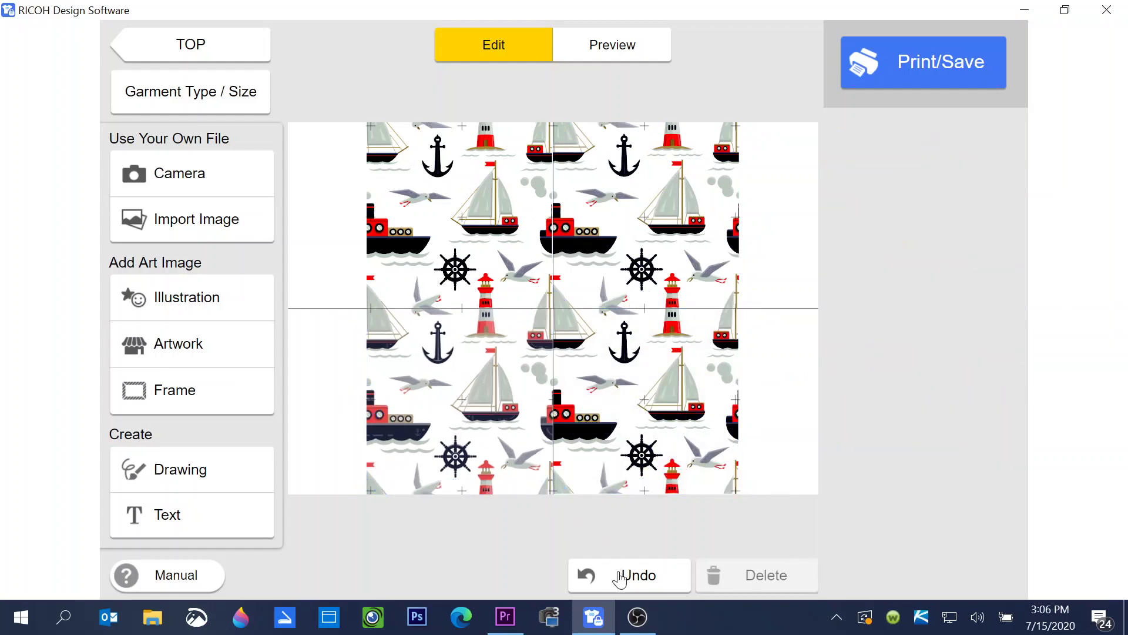
{"action": "left_click", "coordinate": [497, 414]}
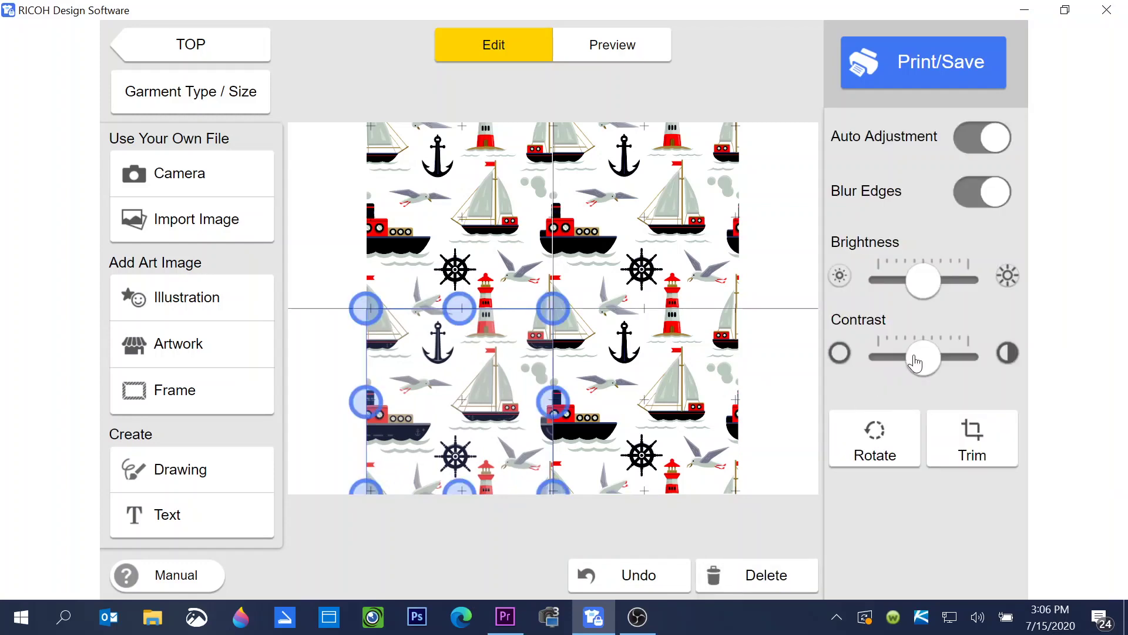
{"action": "left_click_drag", "start_coordinate": [915, 363], "coordinate": [968, 359]}
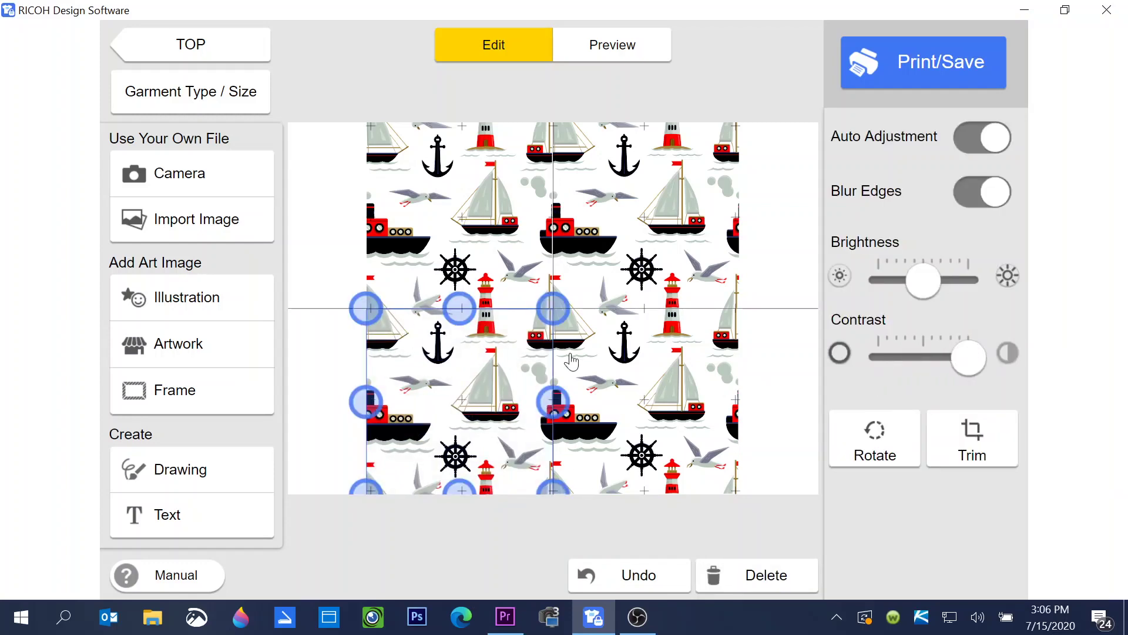
{"action": "left_click", "coordinate": [329, 355]}
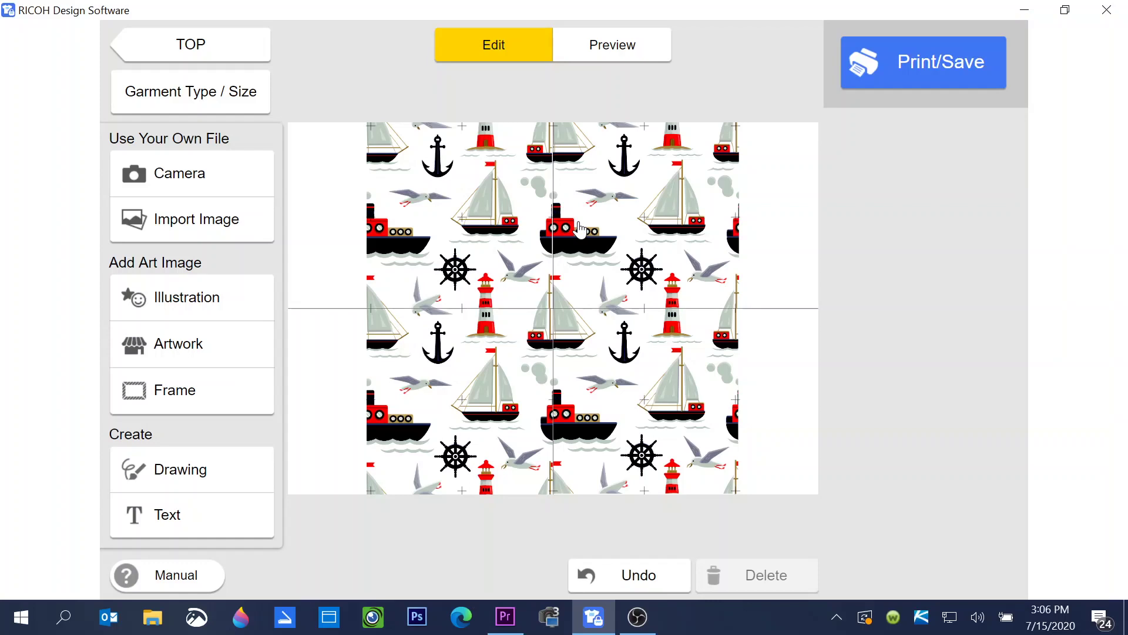
Undo the contrast changes and the placement of the two lower tiles.
{"action": "left_click", "coordinate": [651, 586]}
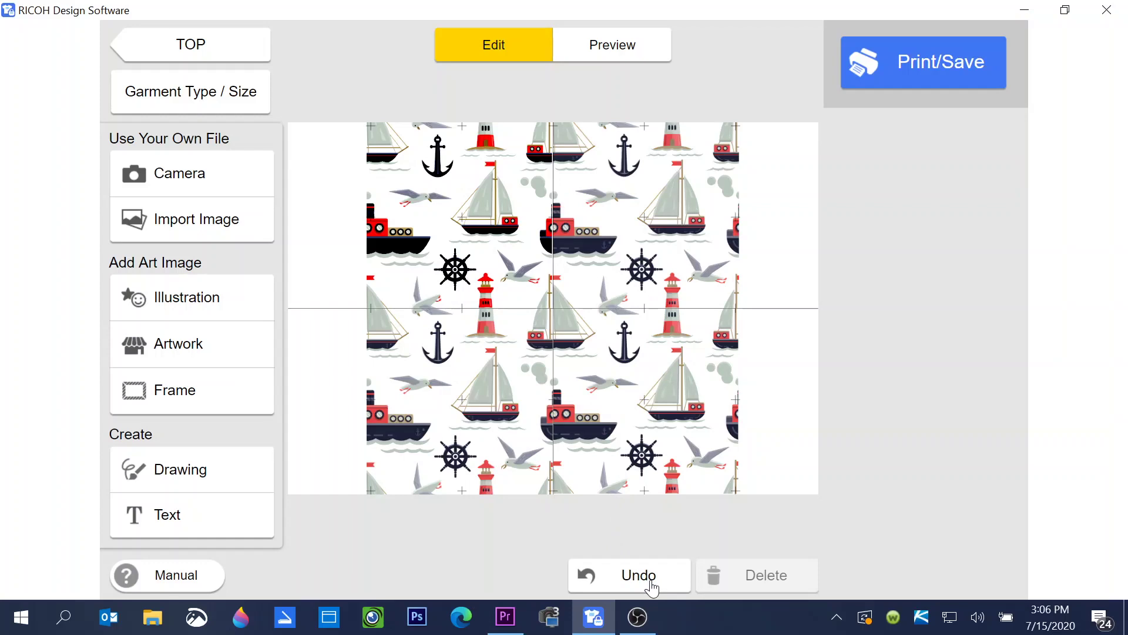
{"action": "left_click", "coordinate": [643, 579]}
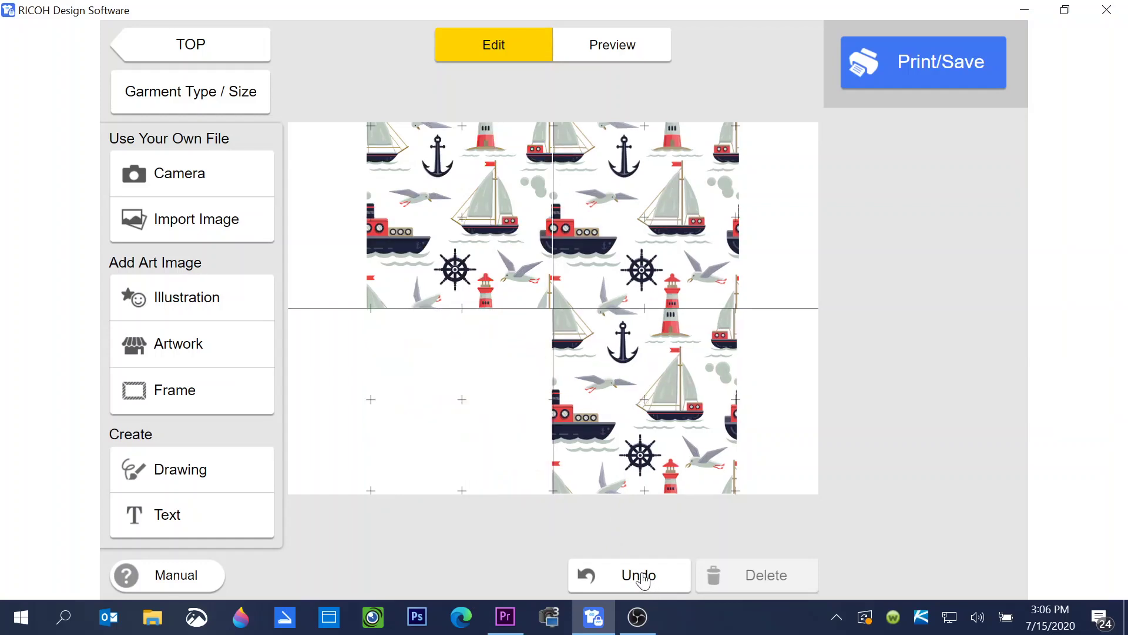
{"action": "left_click", "coordinate": [643, 579]}
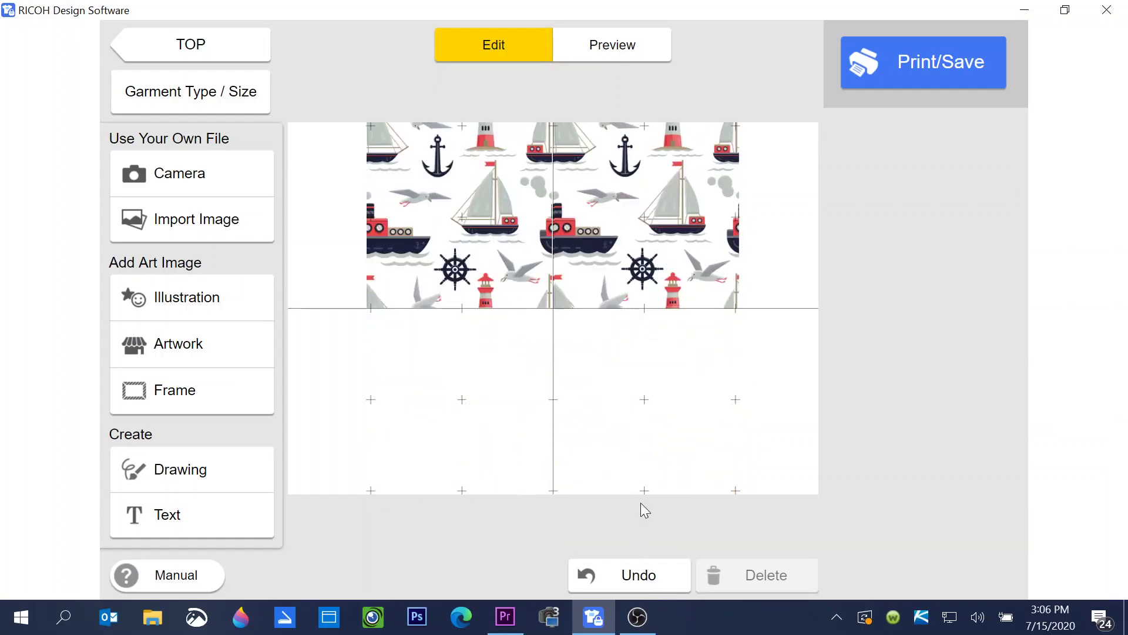
{"action": "left_click", "coordinate": [626, 250]}
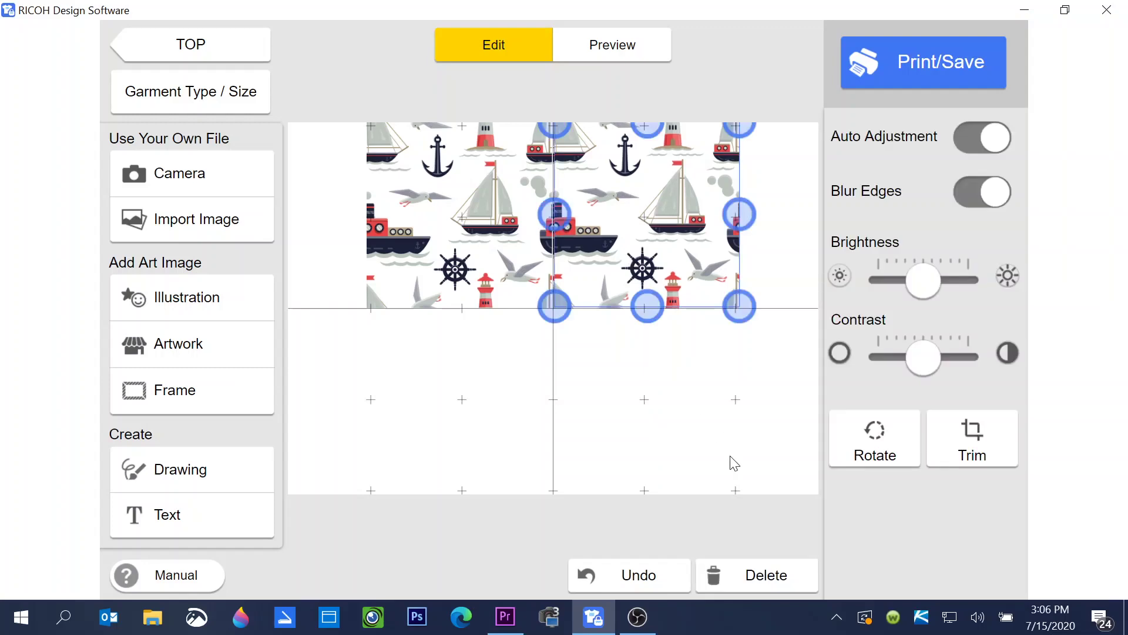
{"action": "left_click", "coordinate": [747, 573]}
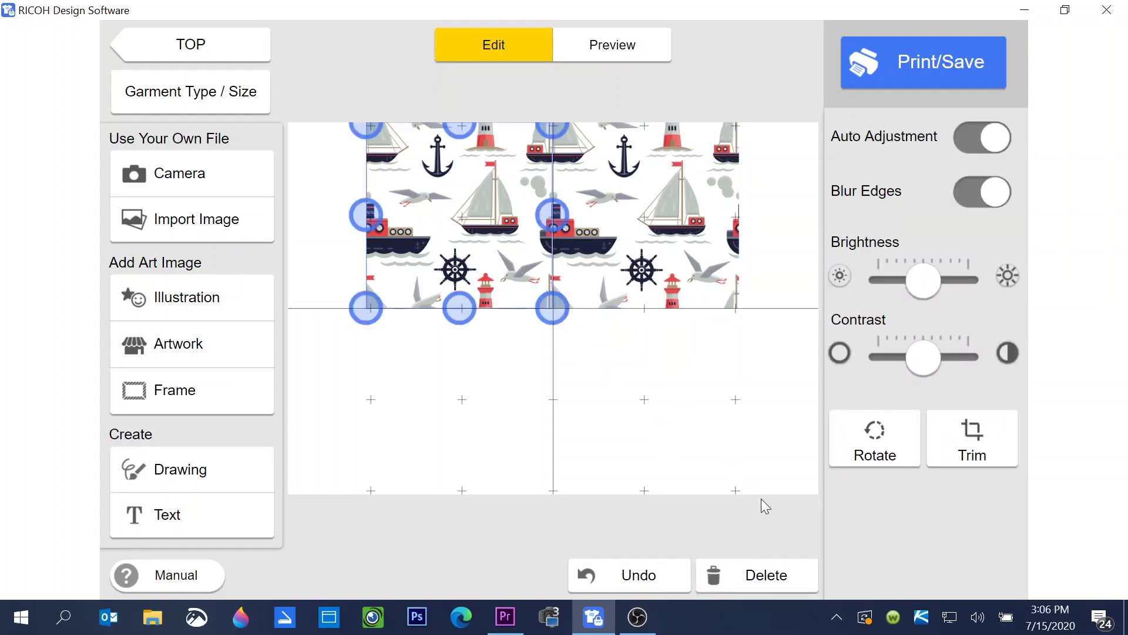
{"action": "left_click", "coordinate": [750, 585]}
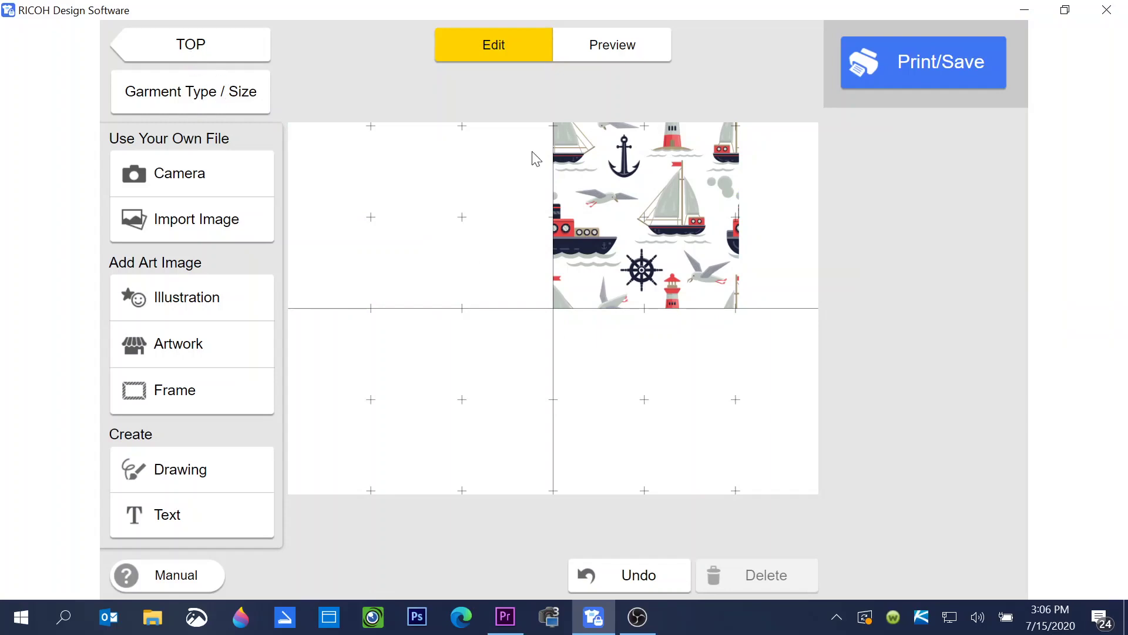
{"action": "left_click", "coordinate": [639, 576]}
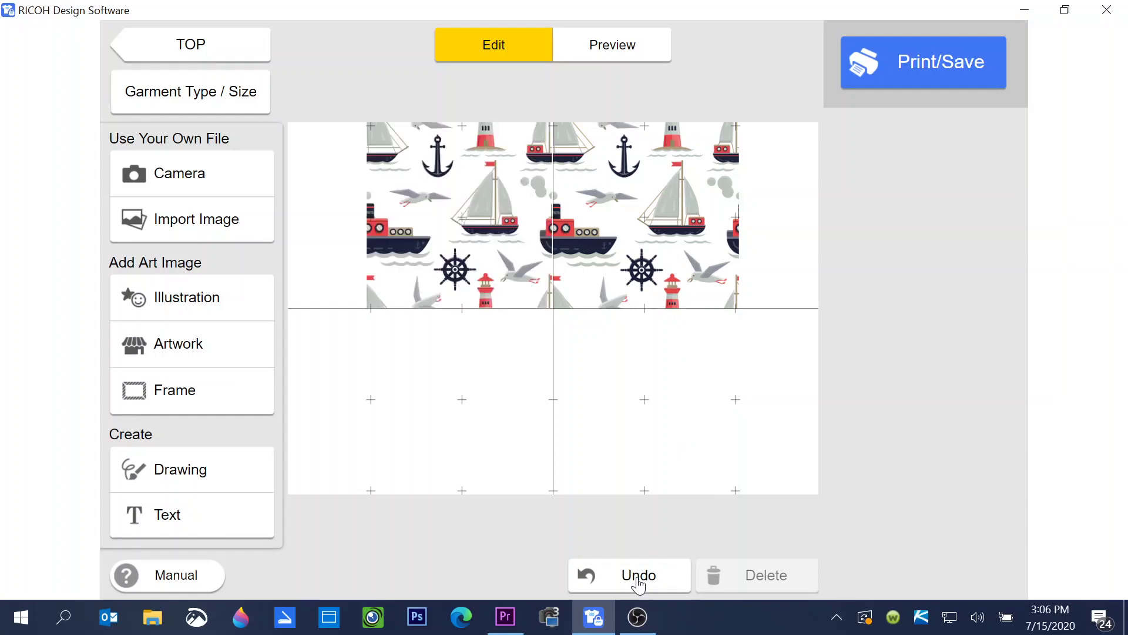
Undo all remaining edits until the canvas is blank.
{"action": "left_click", "coordinate": [639, 576]}
{"action": "left_click", "coordinate": [638, 576]}
{"action": "left_click", "coordinate": [639, 576]}
{"action": "left_click", "coordinate": [638, 576]}
{"action": "left_click", "coordinate": [639, 576]}
{"action": "left_click", "coordinate": [639, 576]}
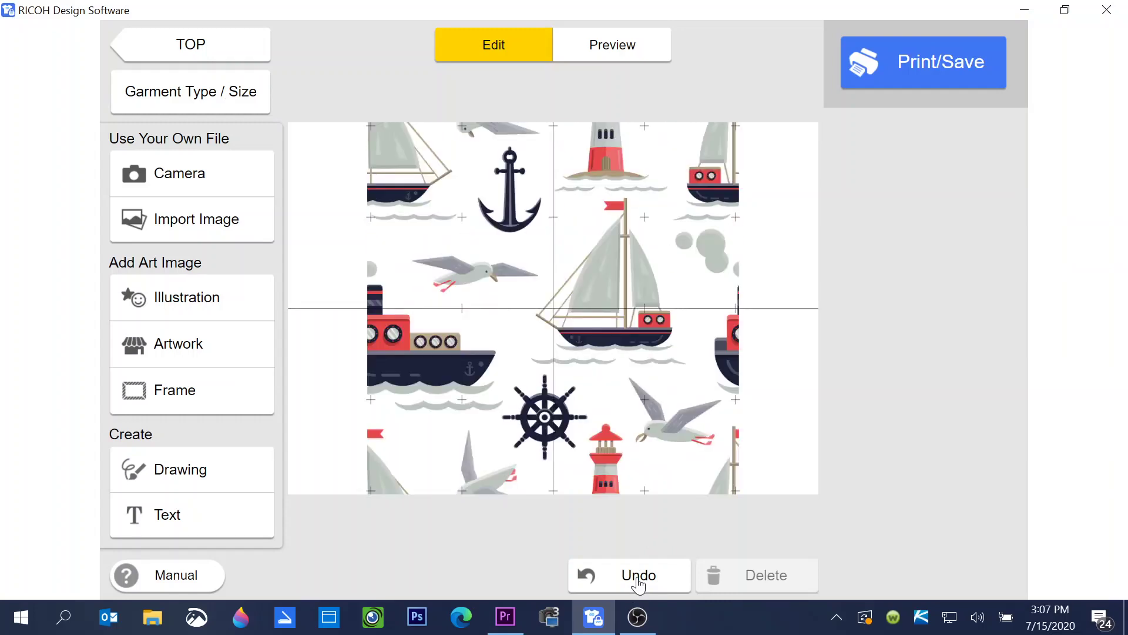
{"action": "left_click", "coordinate": [639, 576]}
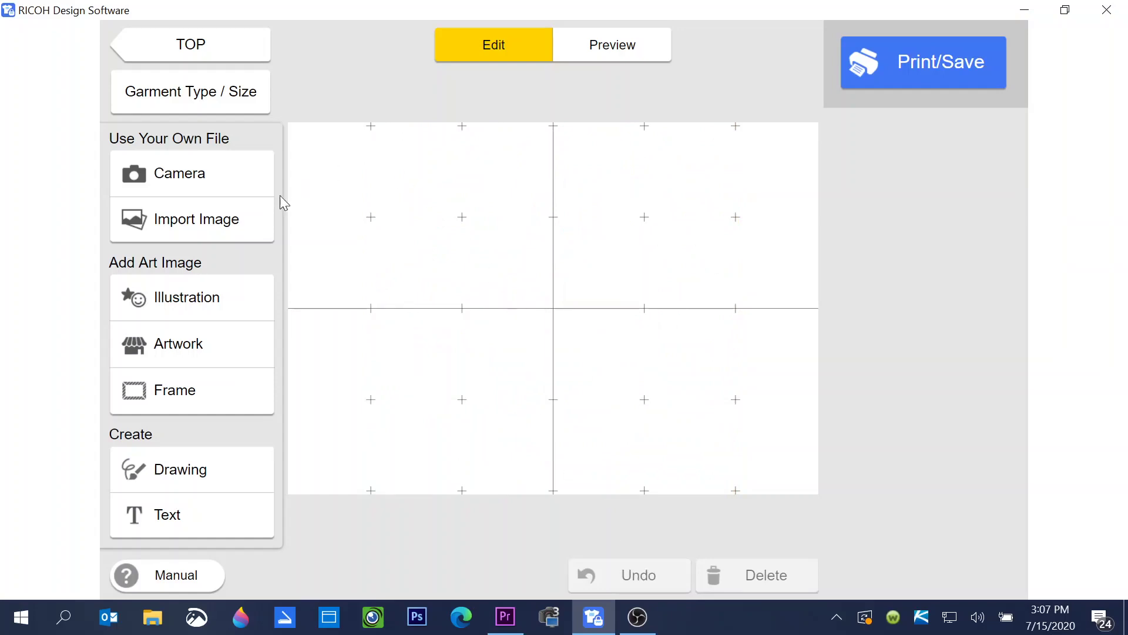
Import the fourth photo on page 2 of the smart device's images over USB, showing a brown dog beside a sewing machine.
{"action": "left_click", "coordinate": [215, 228]}
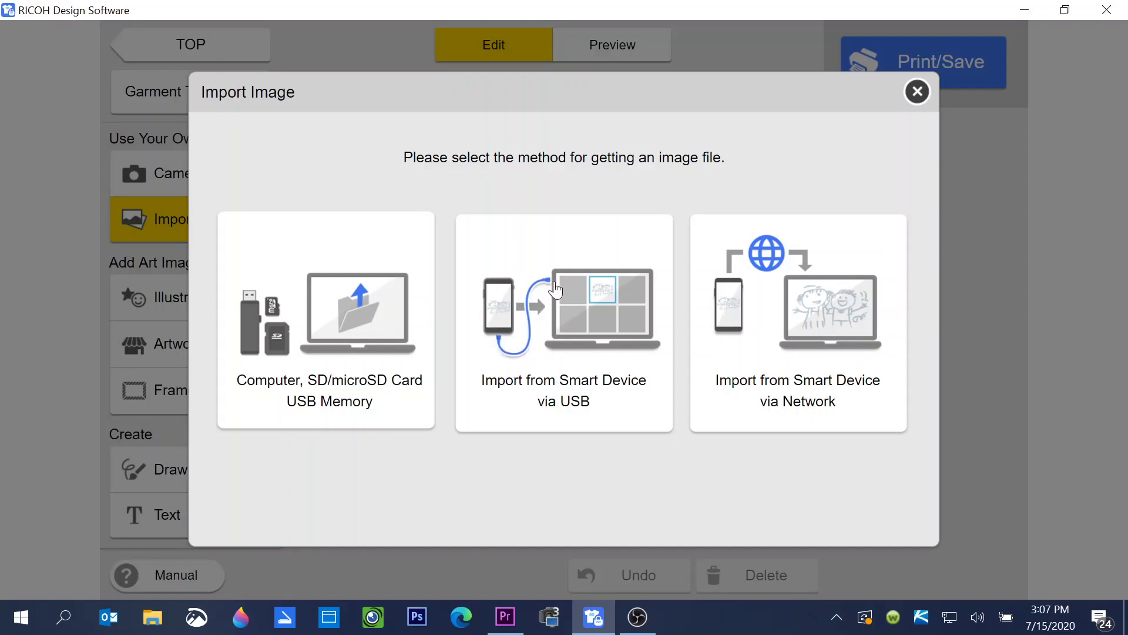
{"action": "left_click", "coordinate": [578, 323]}
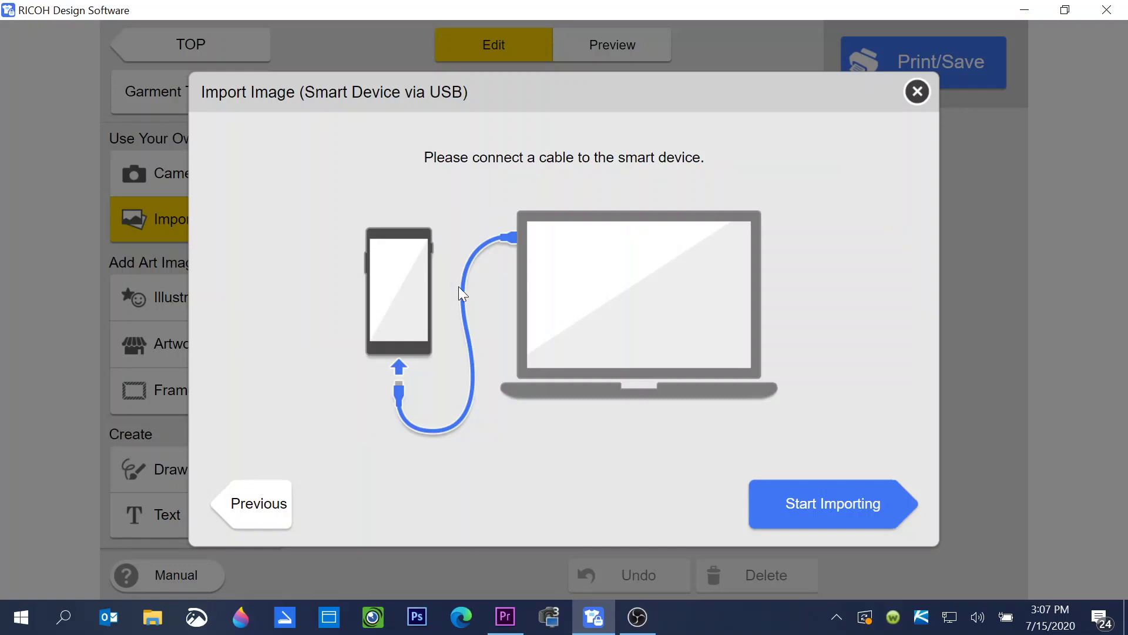
{"action": "left_click", "coordinate": [794, 503]}
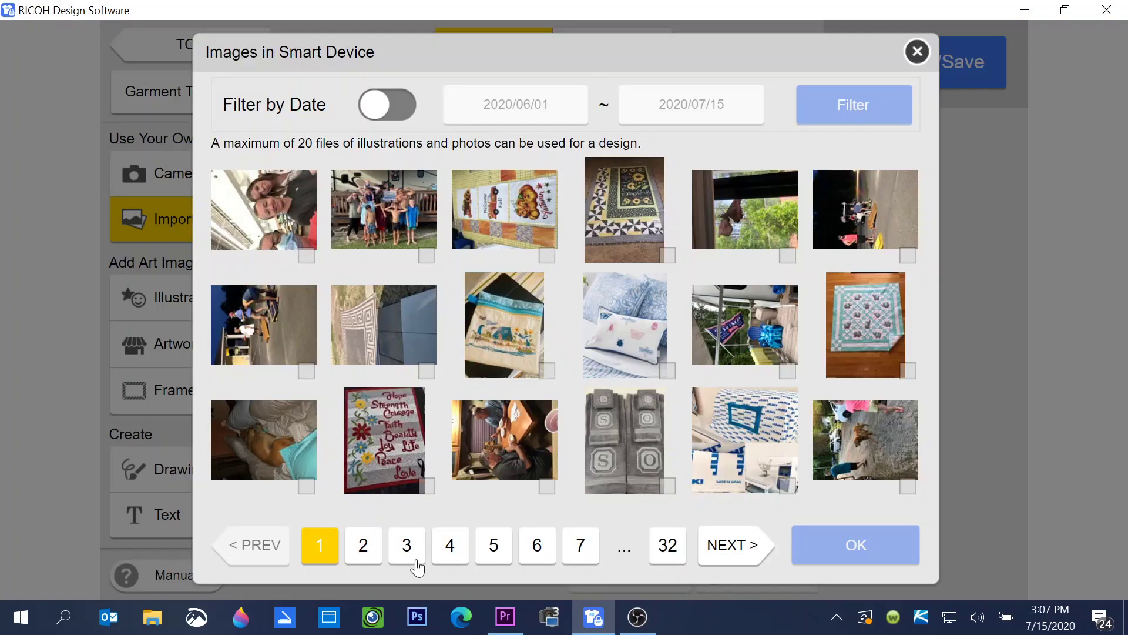
{"action": "left_click", "coordinate": [364, 555]}
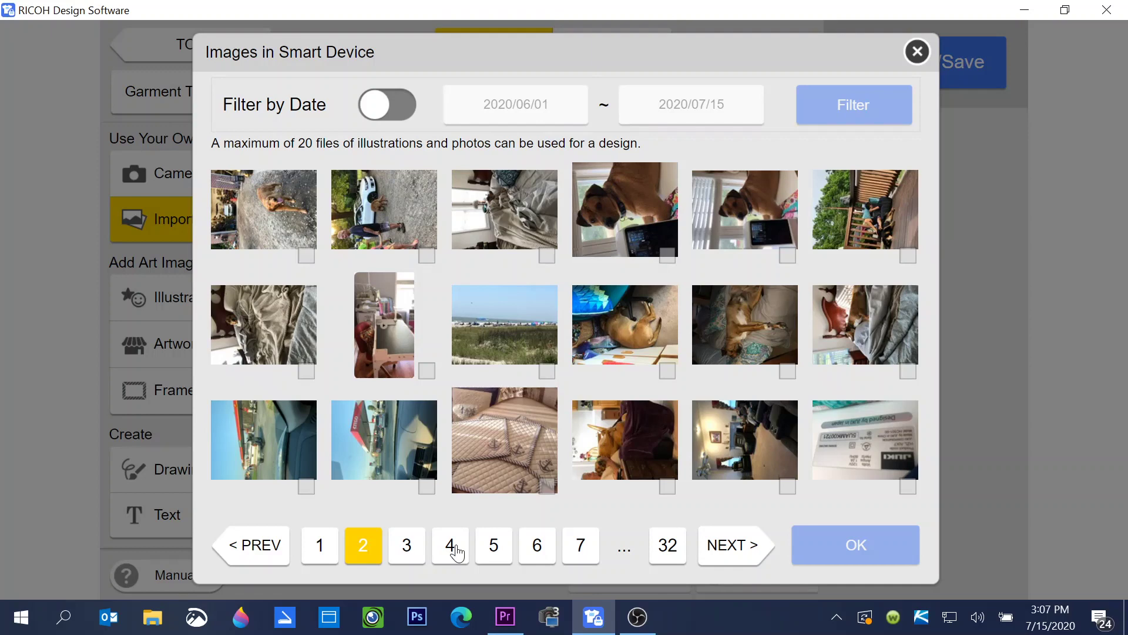
{"action": "left_click", "coordinate": [457, 553]}
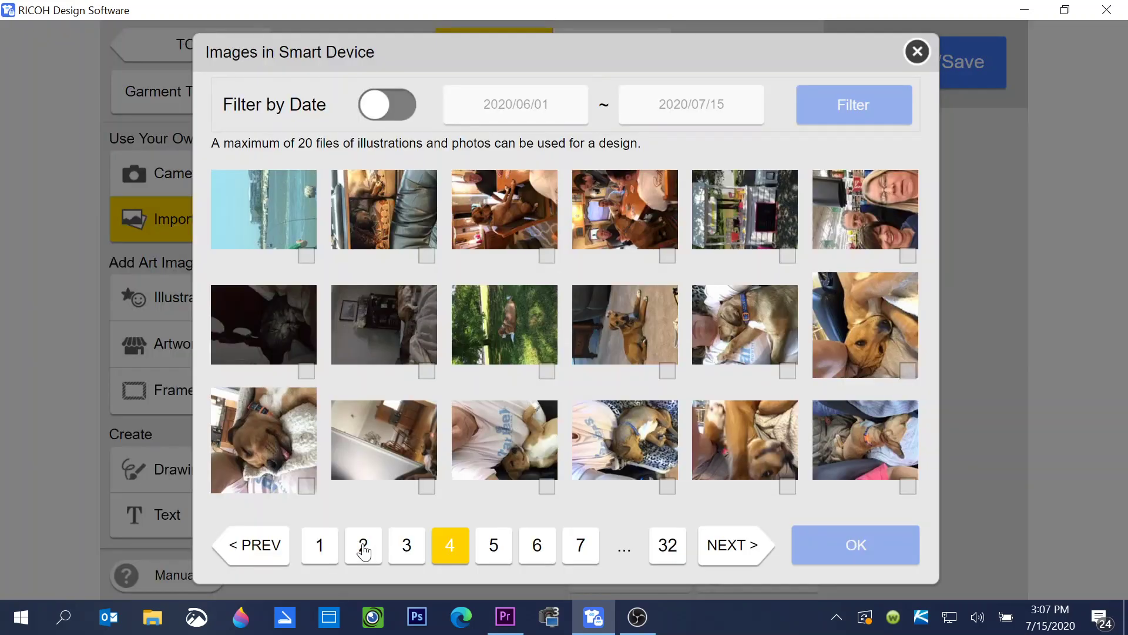
{"action": "left_click", "coordinate": [364, 550]}
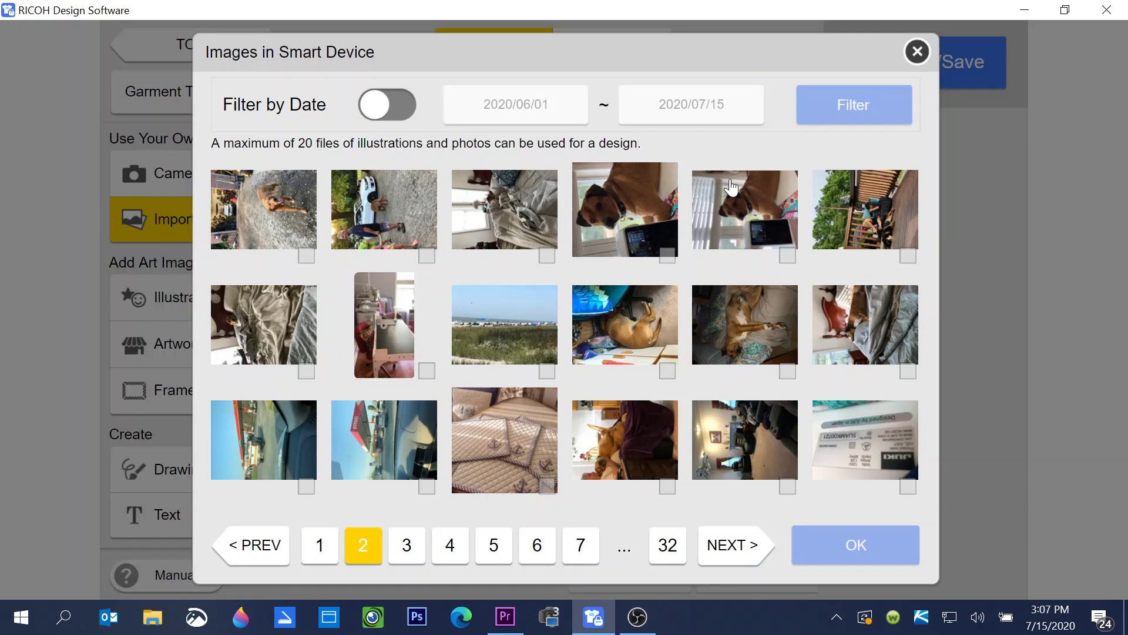
{"action": "left_click", "coordinate": [641, 222]}
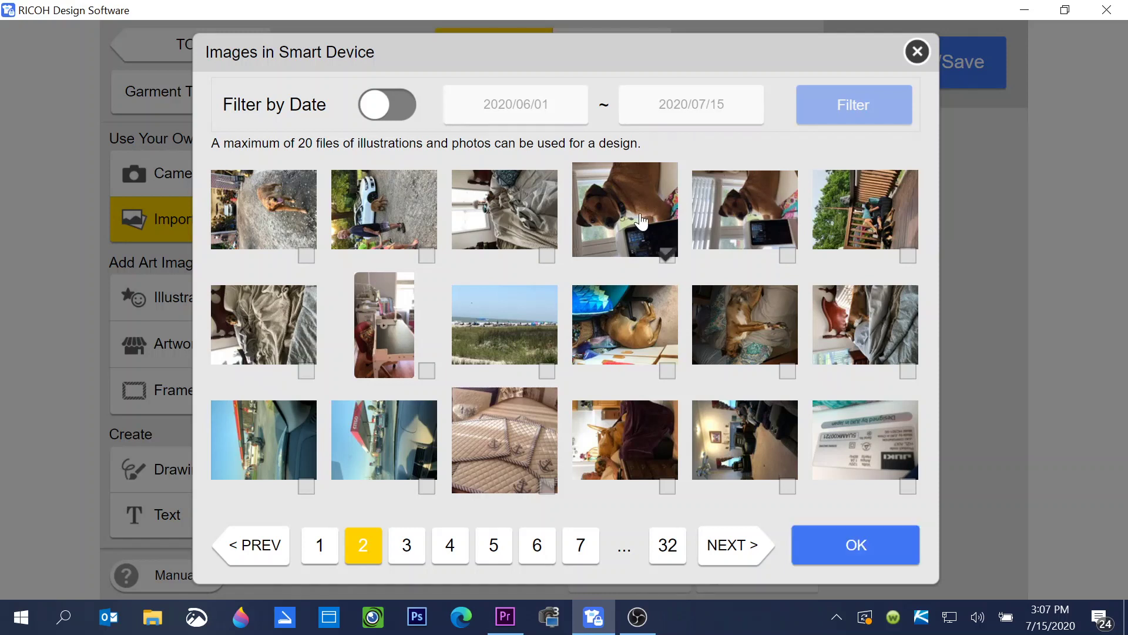
{"action": "left_click", "coordinate": [825, 559]}
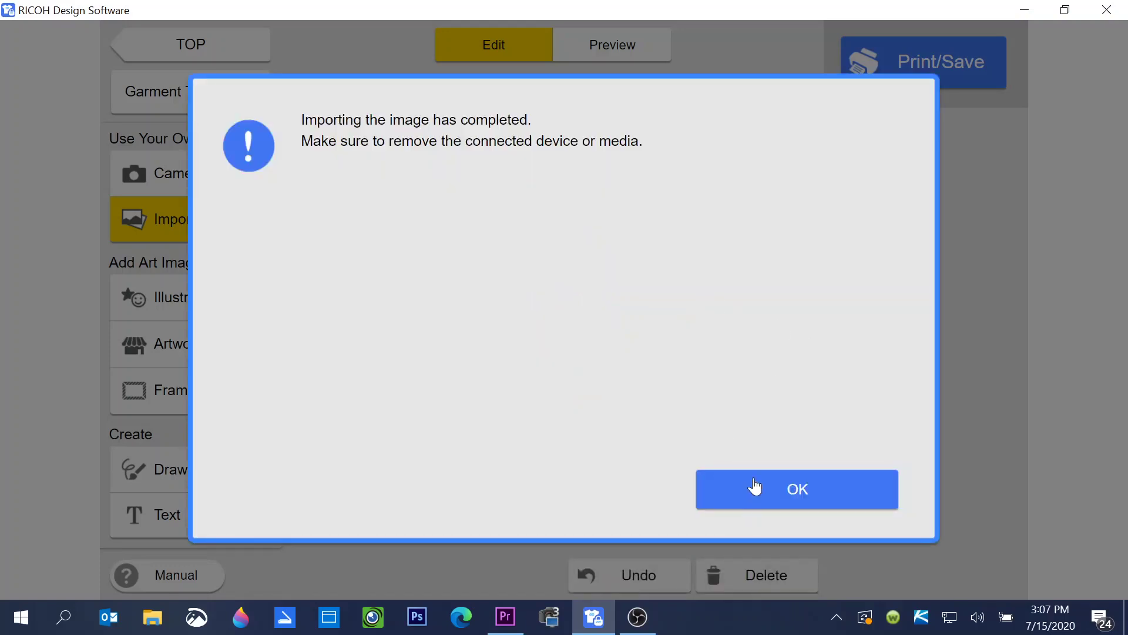
{"action": "left_click", "coordinate": [755, 486]}
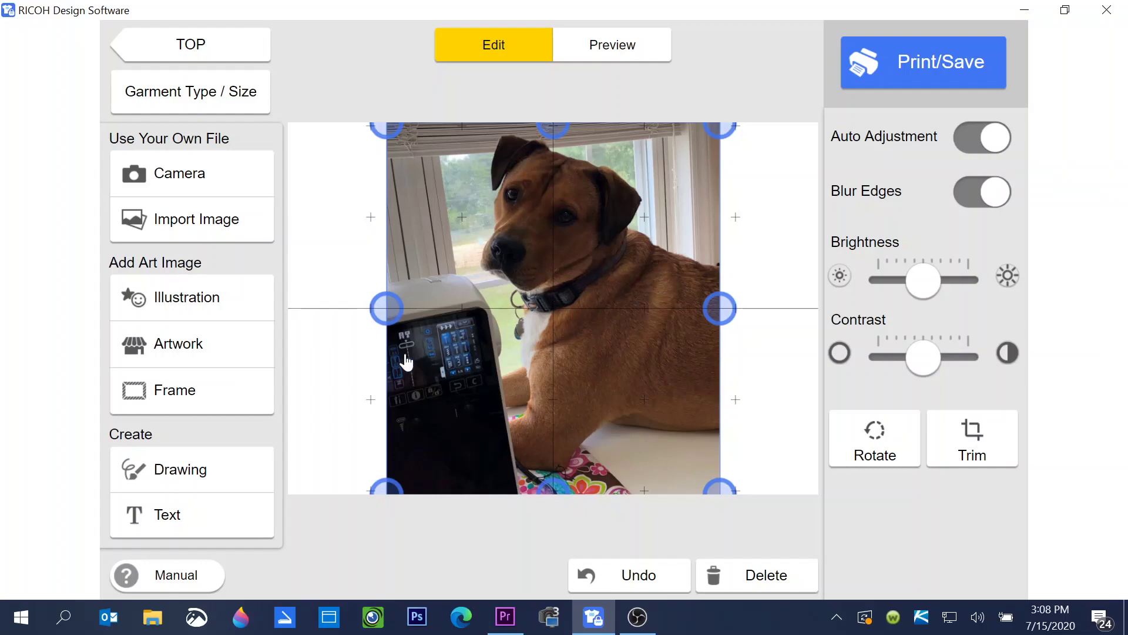
Compare the dog photo with and without Auto Adjustment, and leave Auto Adjustment turned on.
{"action": "left_click", "coordinate": [344, 371]}
{"action": "left_click", "coordinate": [414, 289]}
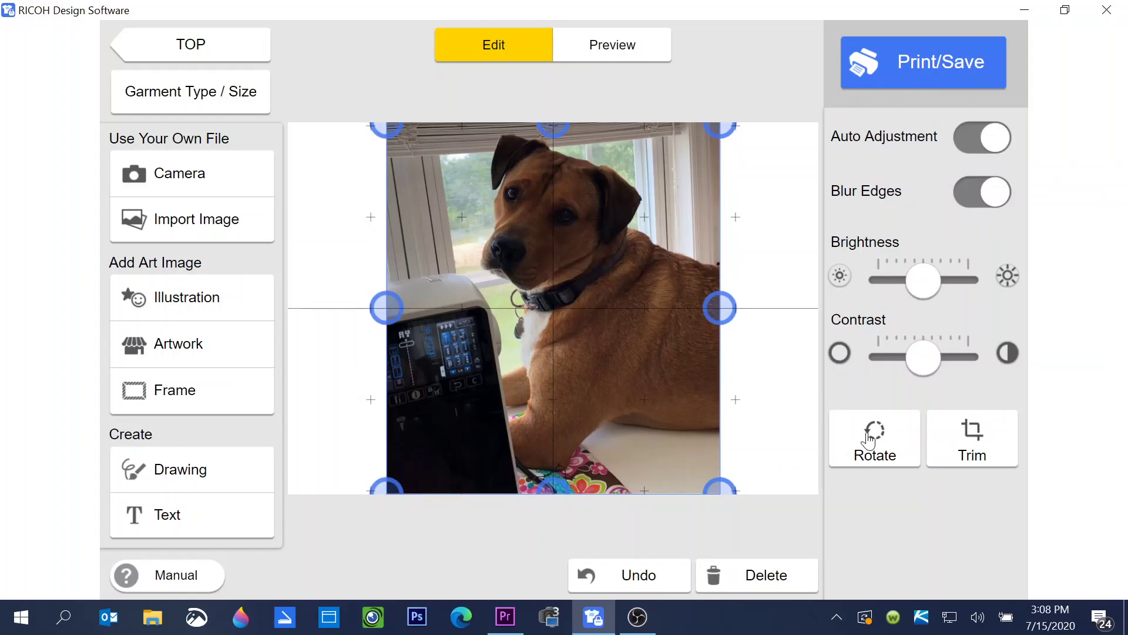
{"action": "left_click", "coordinate": [988, 138]}
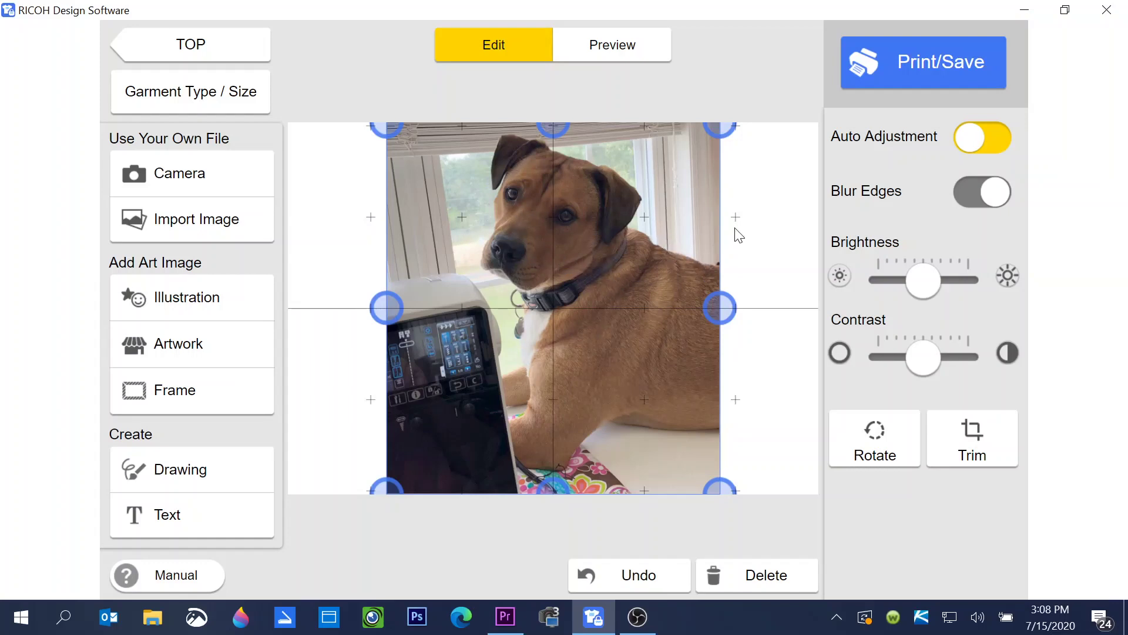
{"action": "left_click", "coordinate": [969, 141]}
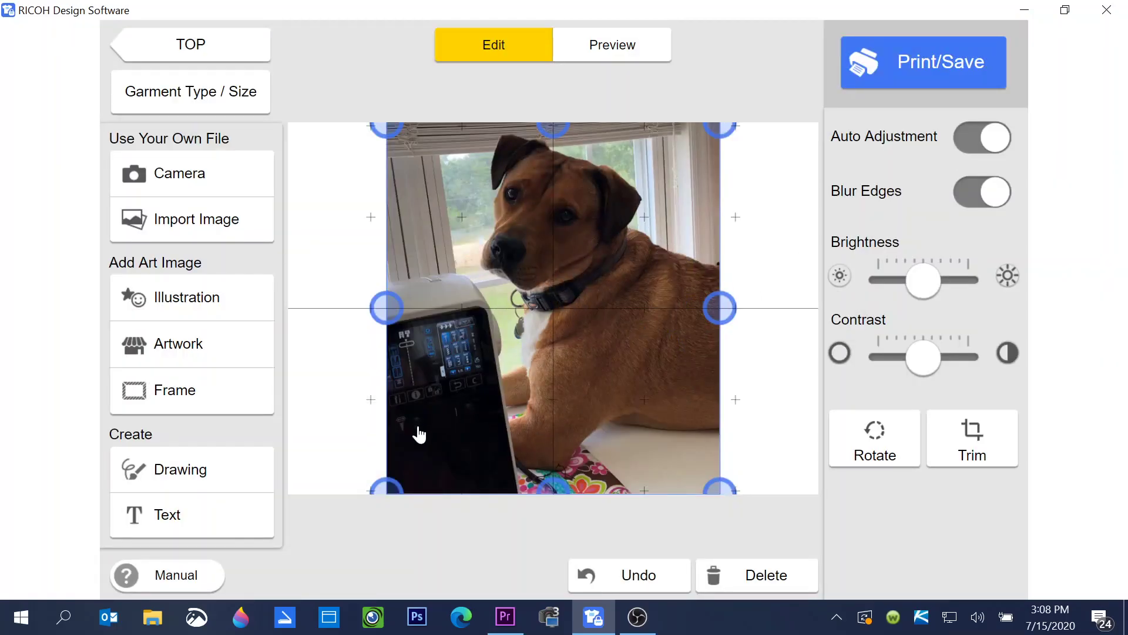
{"action": "left_click", "coordinate": [993, 141]}
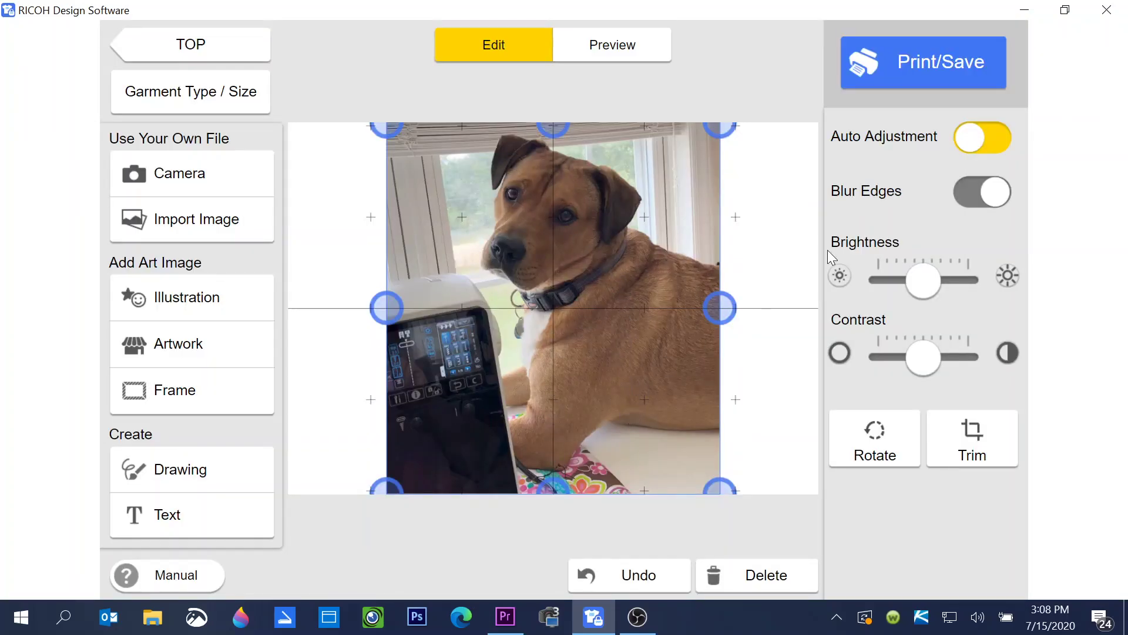
Move the dog photo slightly down so its upper edge is inside the canvas, turn on Blur Edges, and deselect the photo.
{"action": "left_click_drag", "start_coordinate": [665, 295], "coordinate": [668, 312]}
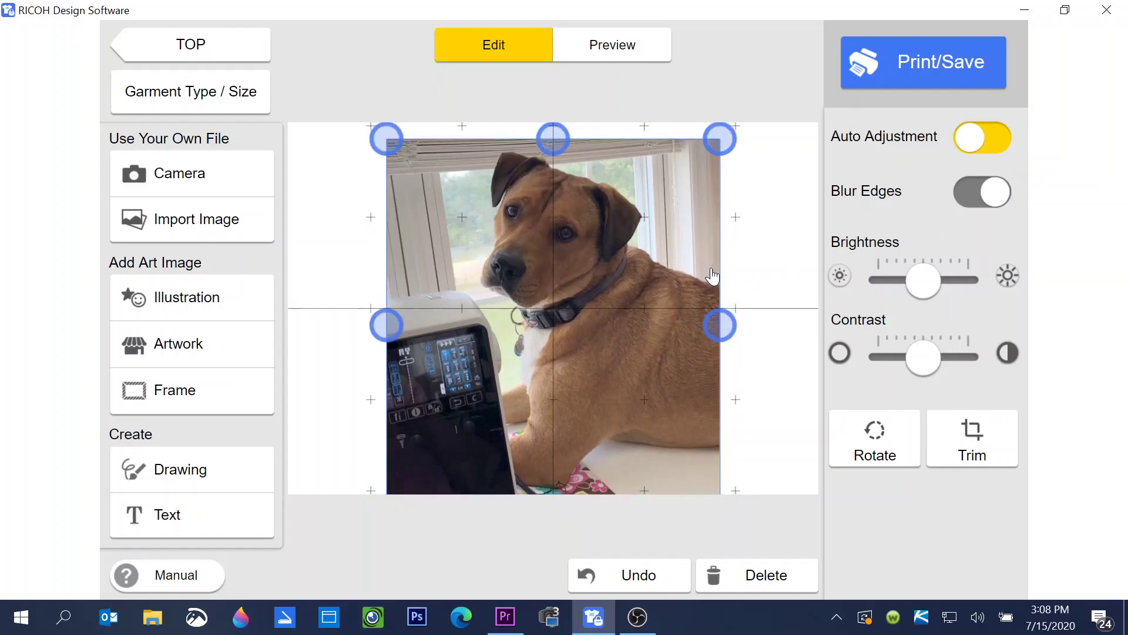
{"action": "left_click_drag", "start_coordinate": [672, 272], "coordinate": [669, 286]}
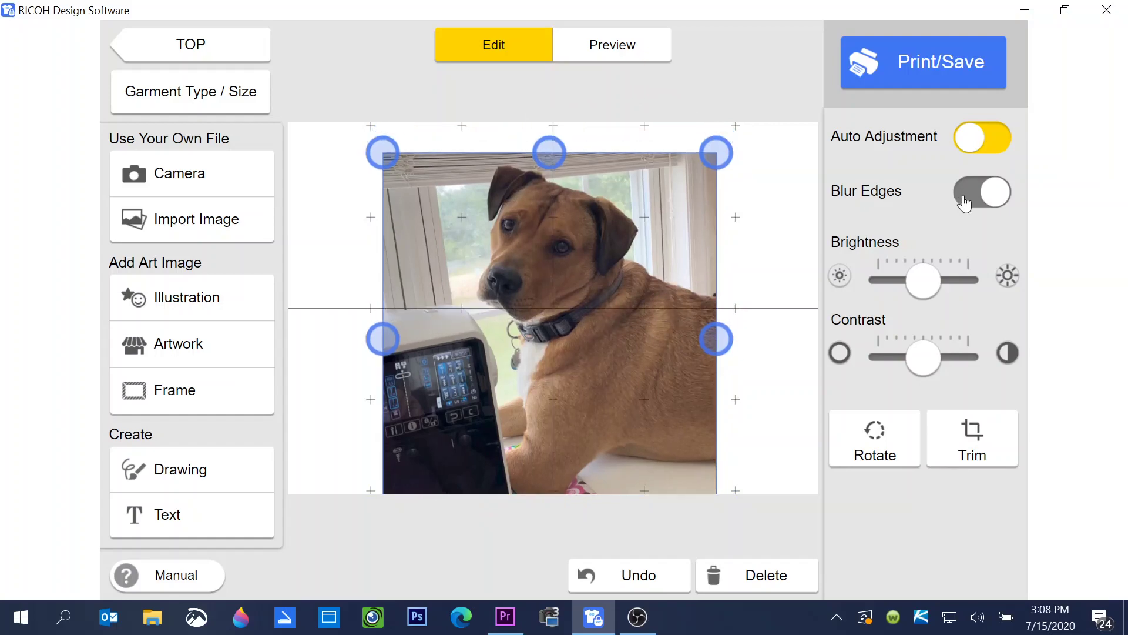
{"action": "left_click", "coordinate": [988, 193]}
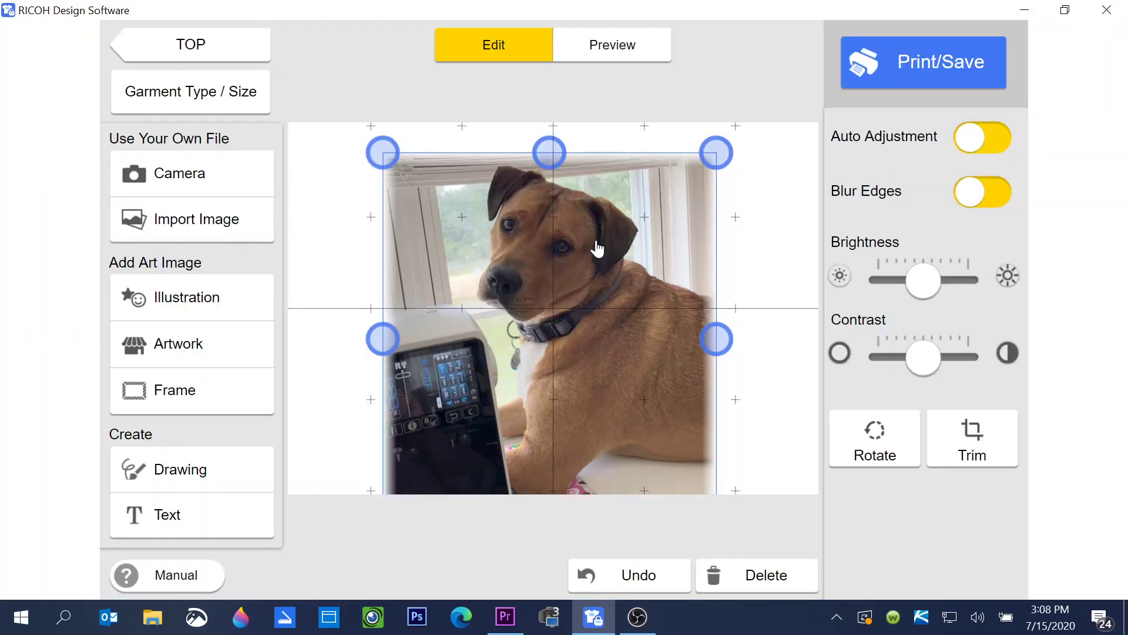
{"action": "left_click", "coordinate": [721, 183]}
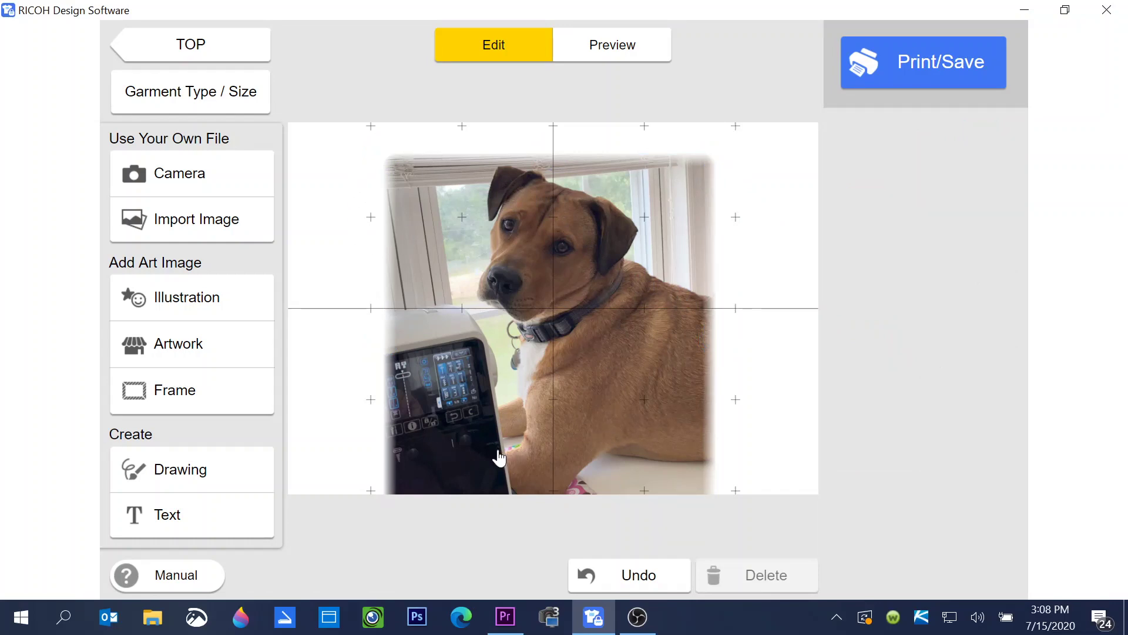
Turn off Blur Edges on the dog photo and enlarge it up to the canvas's upper edge.
{"action": "left_click_drag", "start_coordinate": [541, 395], "coordinate": [546, 385]}
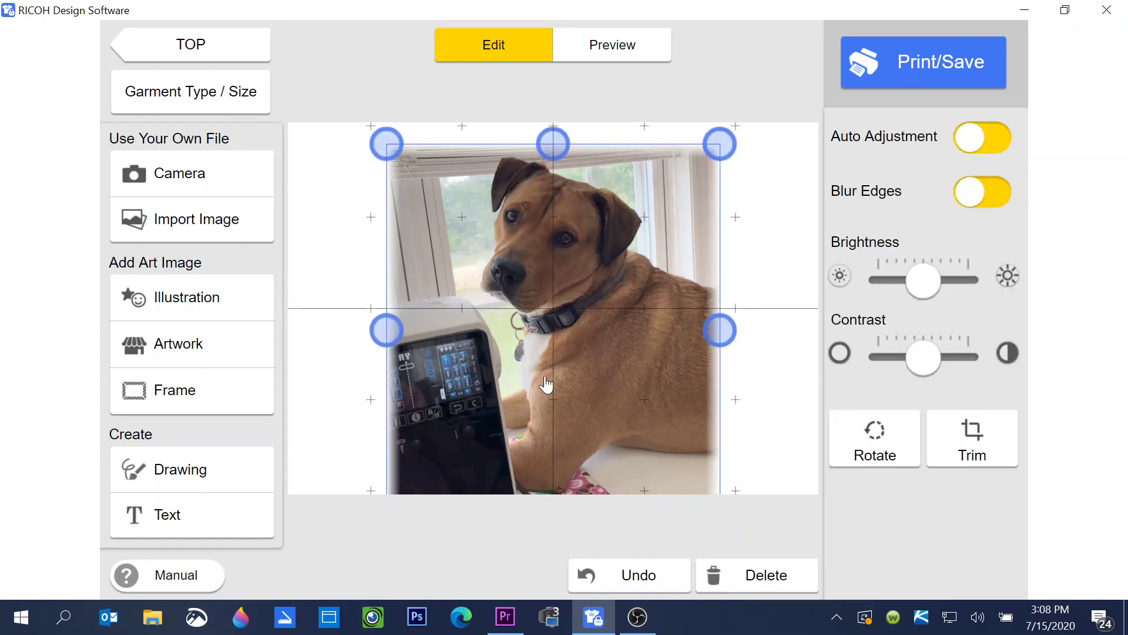
{"action": "left_click", "coordinate": [977, 198]}
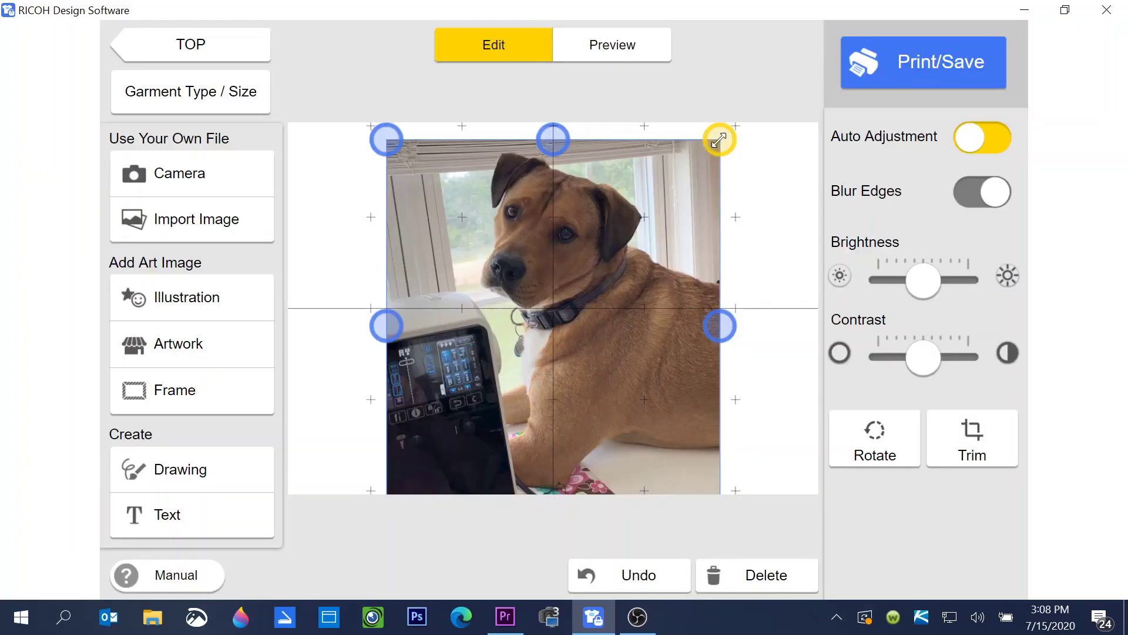
{"action": "left_click_drag", "start_coordinate": [722, 138], "coordinate": [738, 121]}
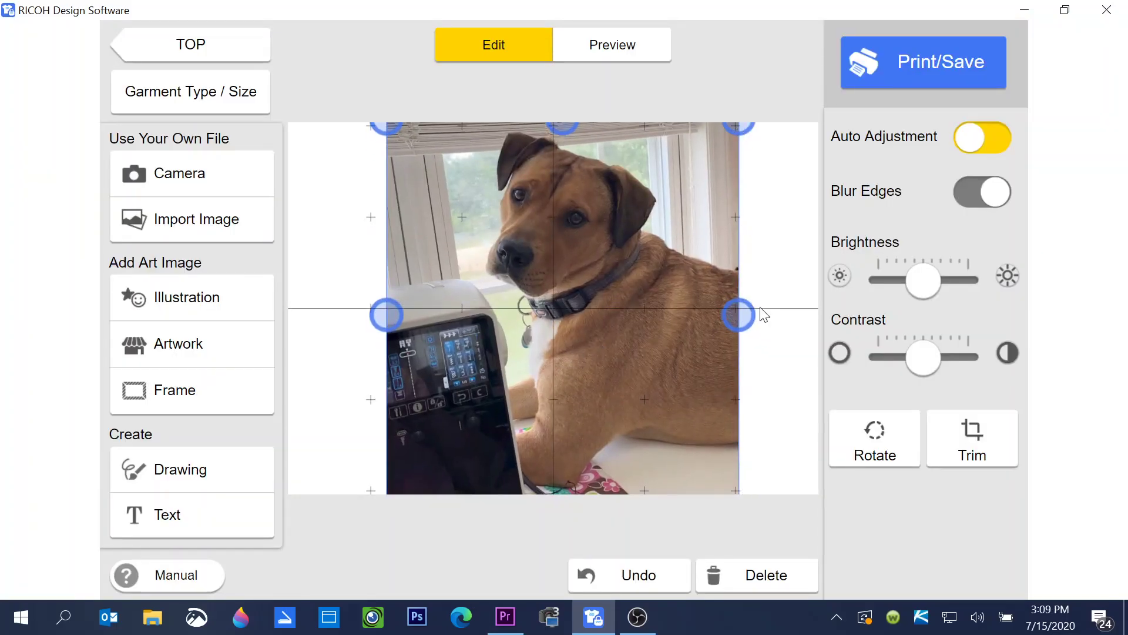
{"action": "left_click", "coordinate": [749, 322]}
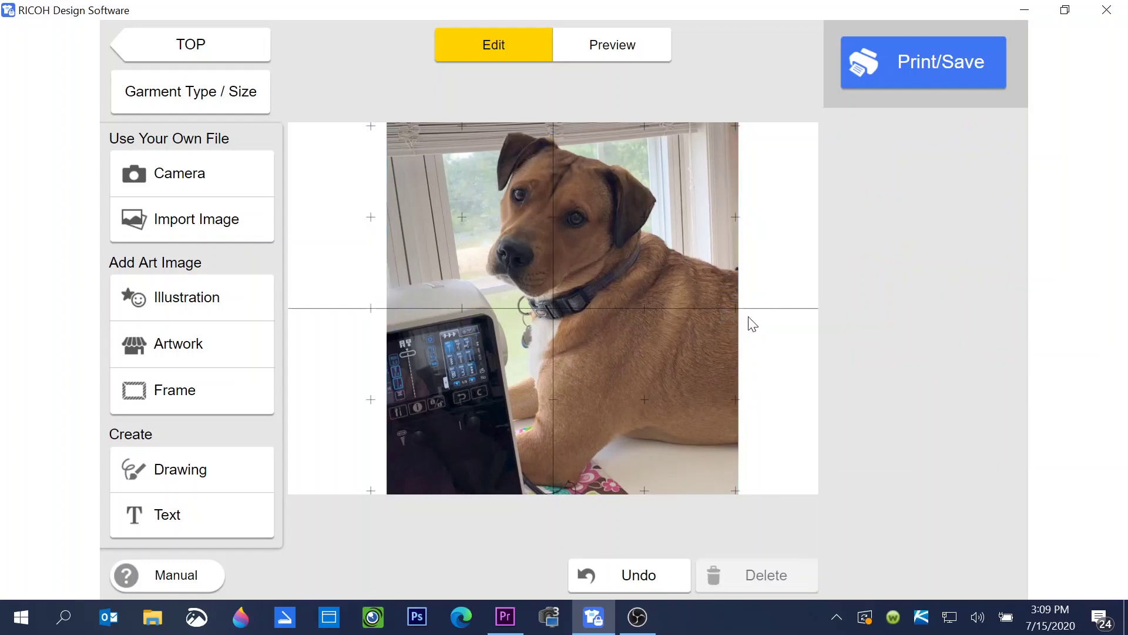
Resize the dog photo so that it fits the full height of the canvas.
{"action": "left_click", "coordinate": [595, 340]}
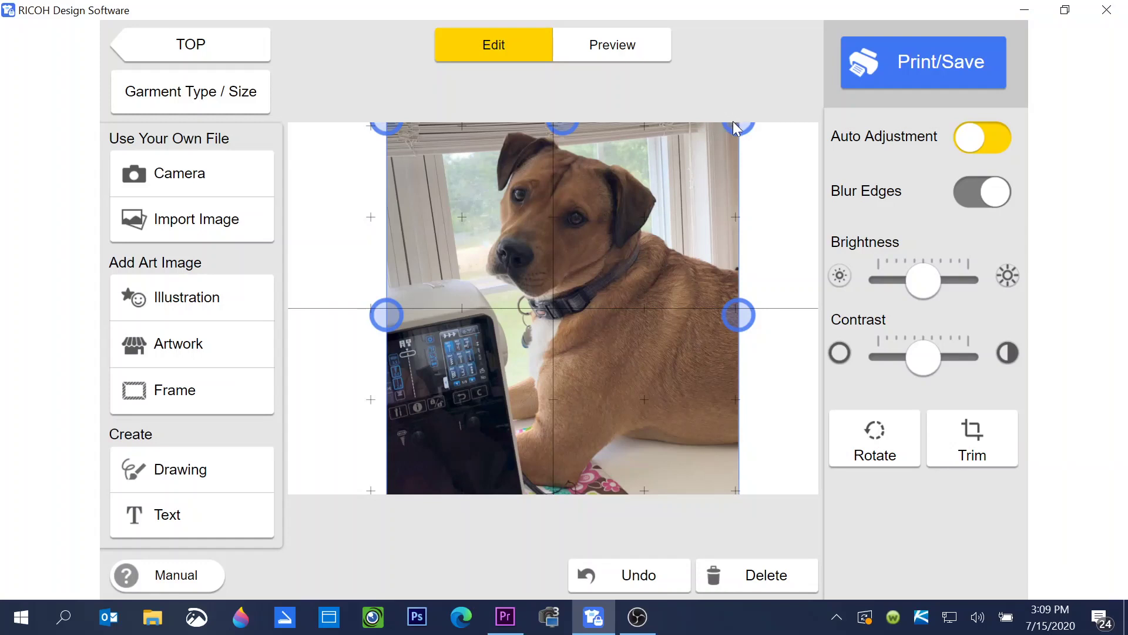
{"action": "left_click_drag", "start_coordinate": [734, 125], "coordinate": [718, 185]}
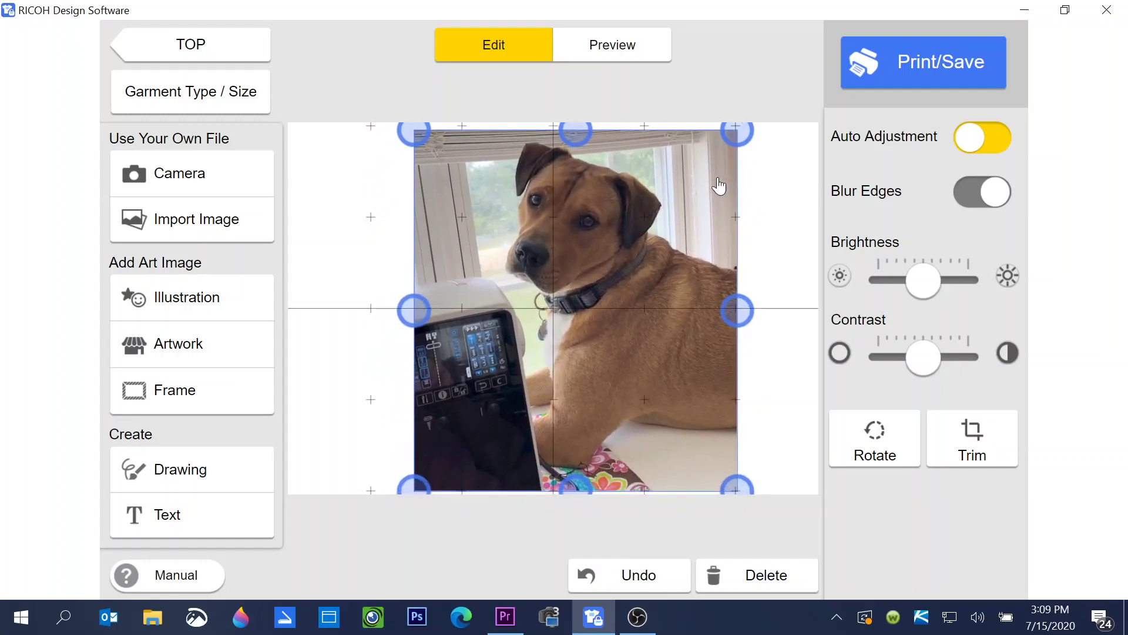
{"action": "left_click_drag", "start_coordinate": [736, 126], "coordinate": [744, 121]}
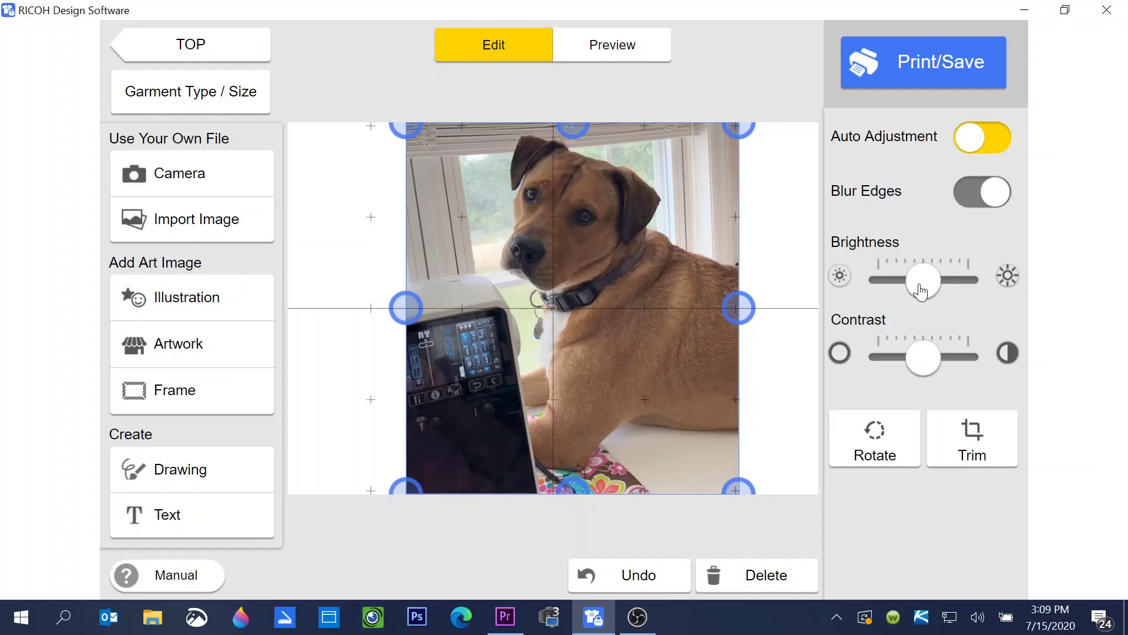
Rotate the dog photo through a full turn in quarter-turn increments.
{"action": "left_click", "coordinate": [880, 442]}
{"action": "left_click", "coordinate": [880, 442]}
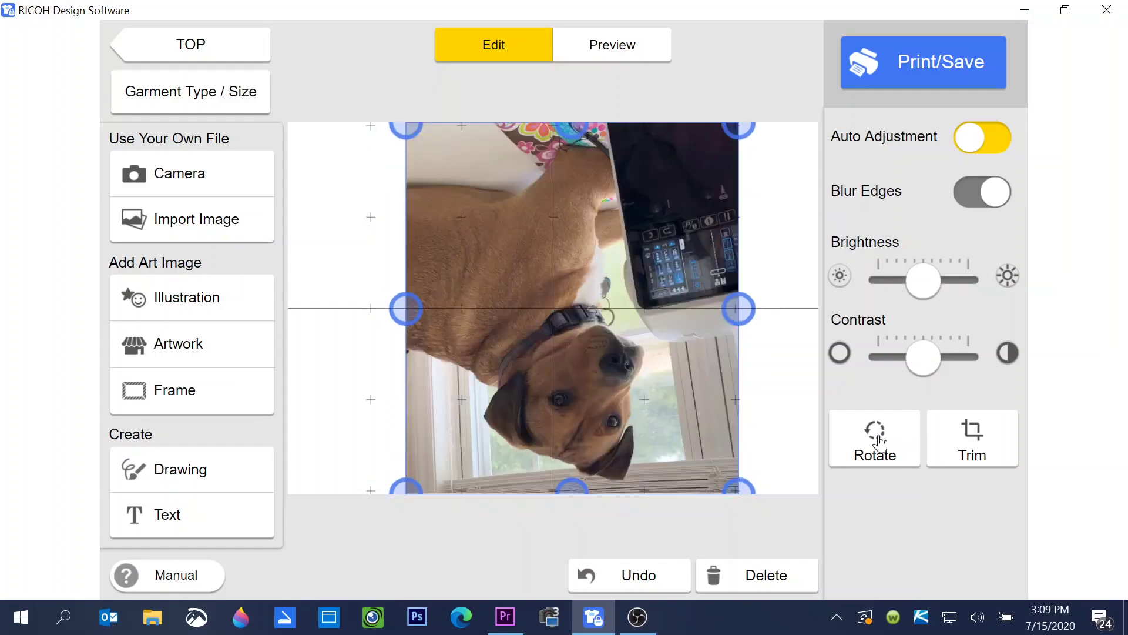
{"action": "left_click", "coordinate": [880, 442]}
{"action": "left_click", "coordinate": [880, 442]}
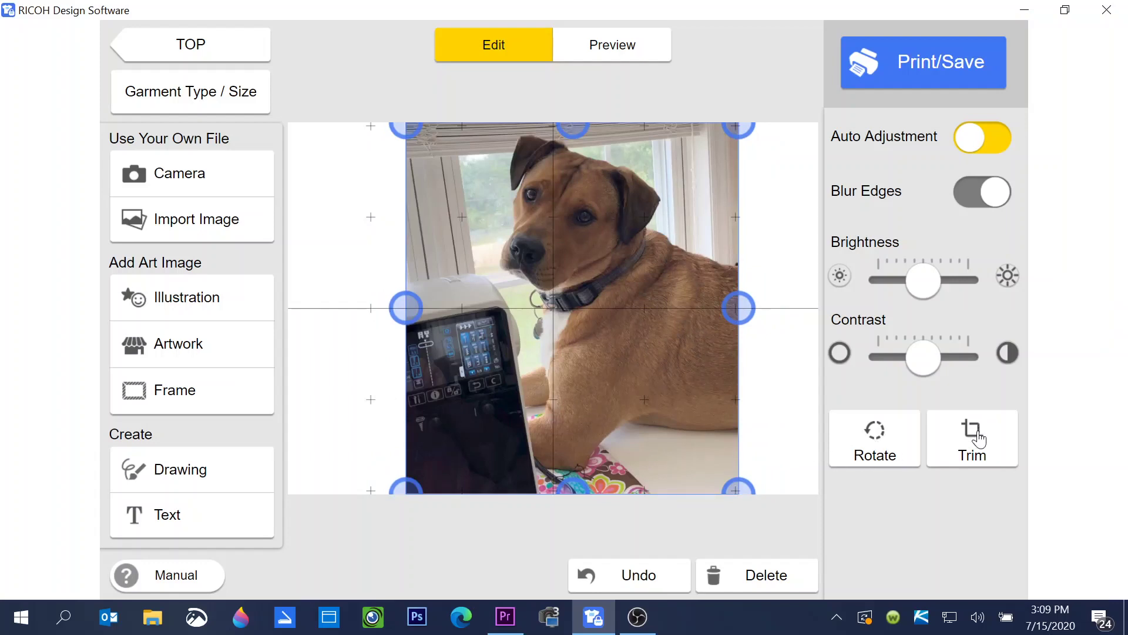
Crop thin strips off the lower, right and left sides of the dog photo and apply the trim.
{"action": "left_click", "coordinate": [973, 438]}
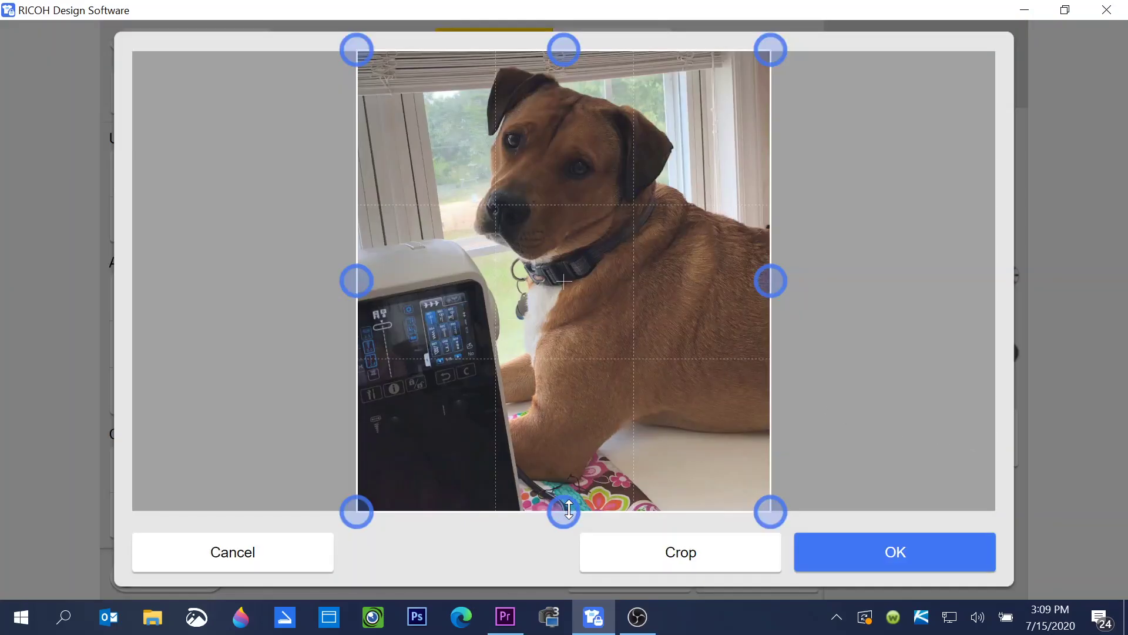
{"action": "left_click_drag", "start_coordinate": [568, 510], "coordinate": [565, 499]}
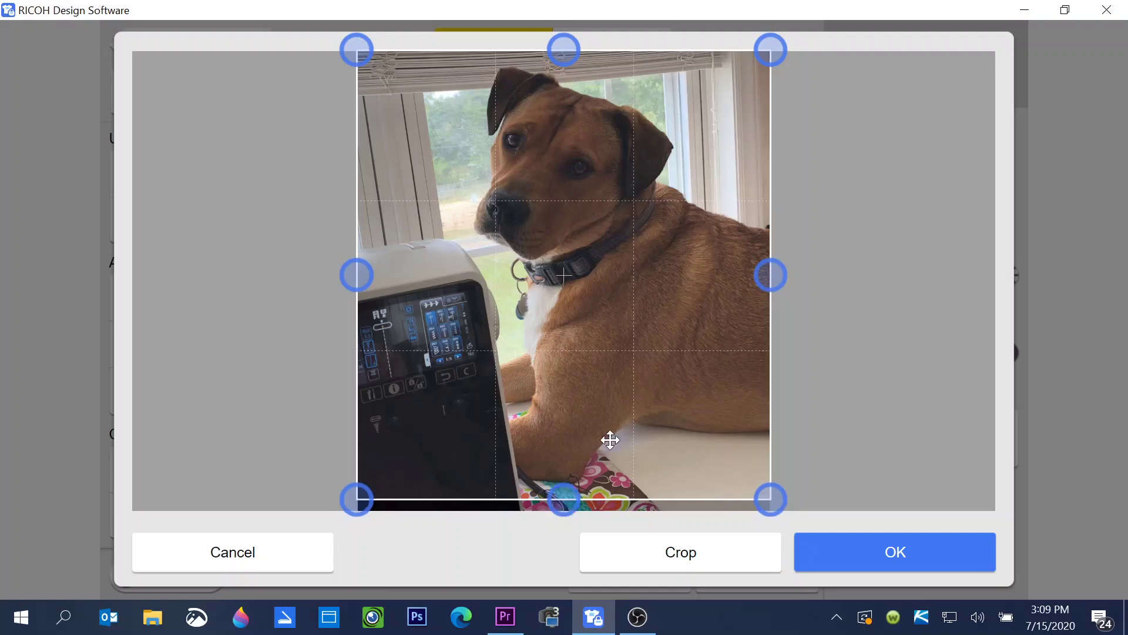
{"action": "mouse_move", "coordinate": [770, 274]}
{"action": "left_mouse_down"}
{"action": "mouse_move", "coordinate": [754, 275]}
{"action": "mouse_move", "coordinate": [767, 274]}
{"action": "left_mouse_up"}
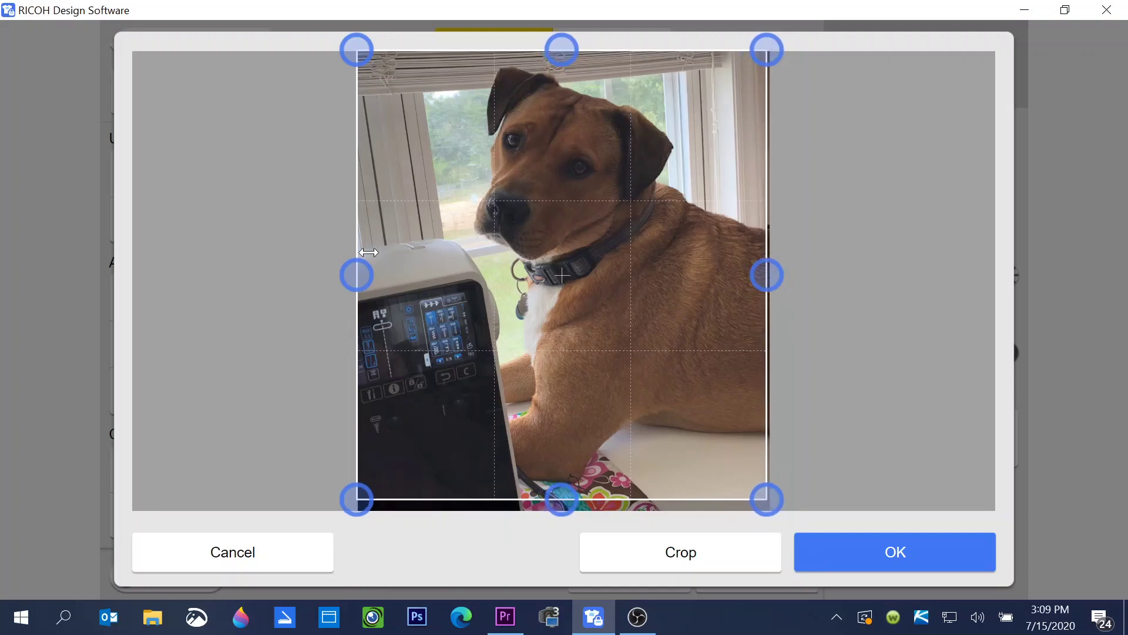
{"action": "left_click_drag", "start_coordinate": [360, 264], "coordinate": [383, 264]}
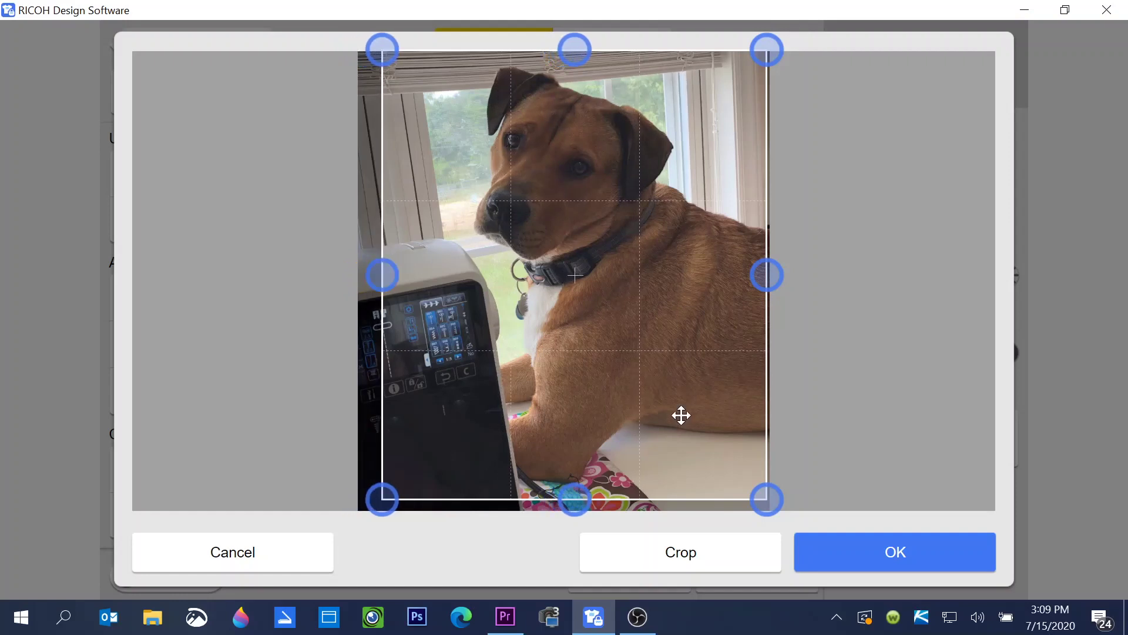
{"action": "left_click", "coordinate": [686, 564]}
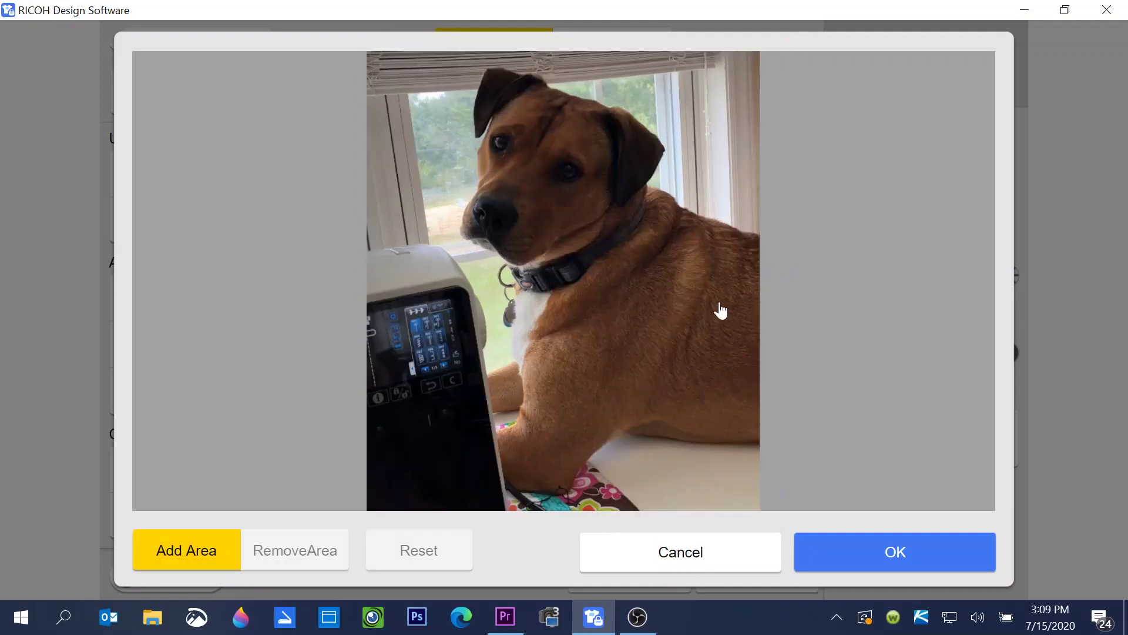
{"action": "left_click", "coordinate": [885, 565]}
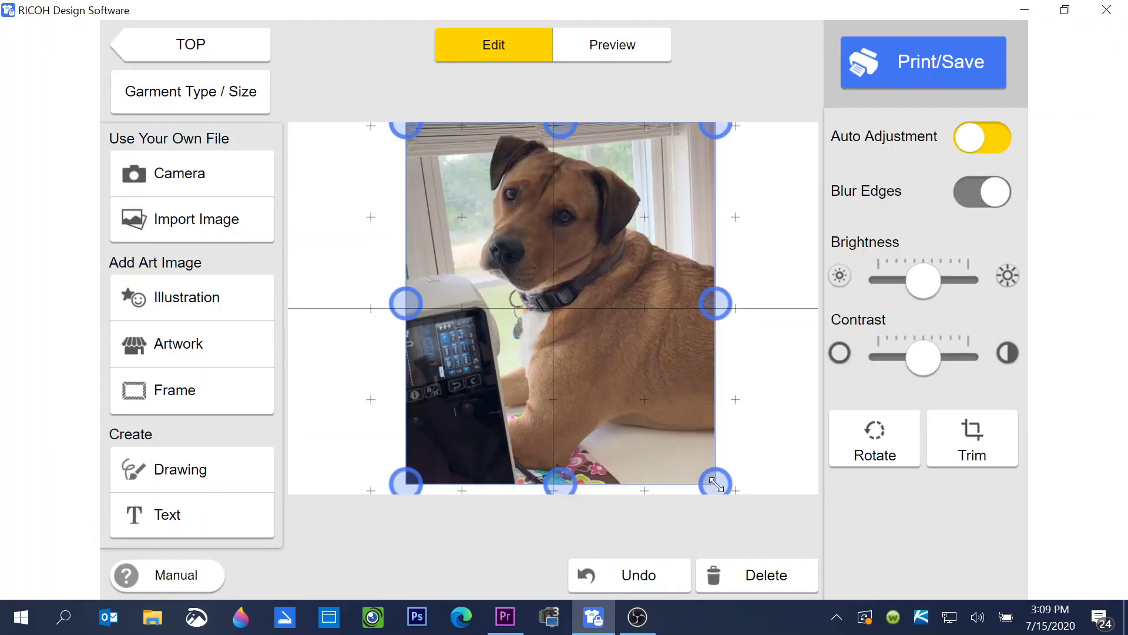
Enlarge the trimmed photo to the full canvas height and raise its brightness slightly, leaving the contrast at its middle setting.
{"action": "left_click_drag", "start_coordinate": [716, 484], "coordinate": [723, 485]}
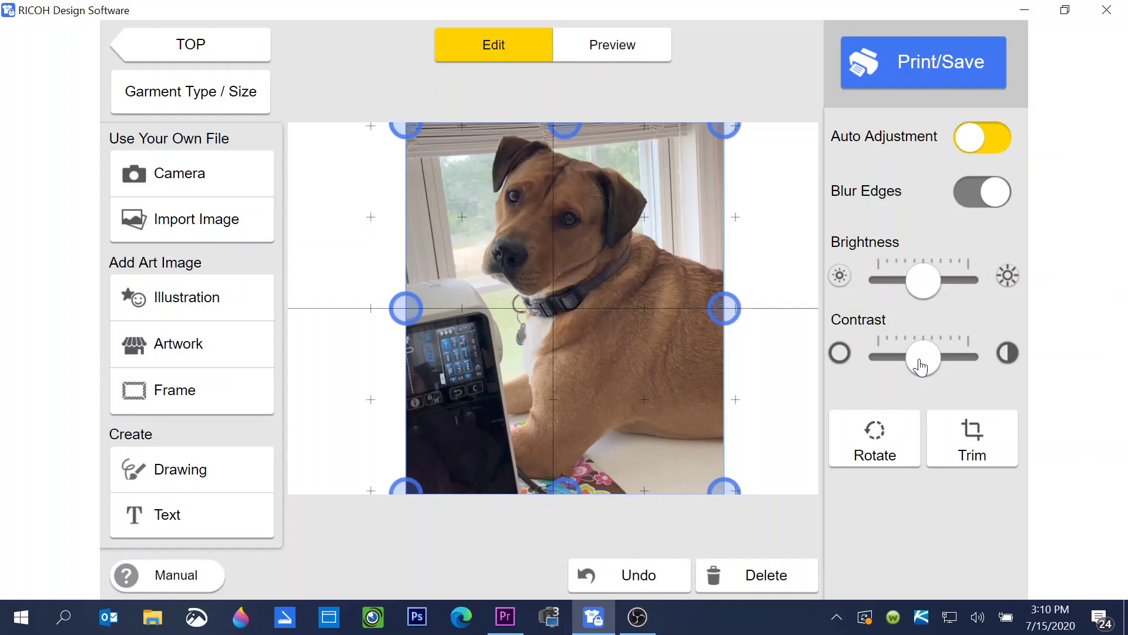
{"action": "mouse_move", "coordinate": [921, 367]}
{"action": "left_mouse_down"}
{"action": "mouse_move", "coordinate": [962, 357]}
{"action": "mouse_move", "coordinate": [900, 360]}
{"action": "mouse_move", "coordinate": [928, 363]}
{"action": "left_mouse_up"}
{"action": "mouse_move", "coordinate": [927, 289]}
{"action": "left_mouse_down"}
{"action": "mouse_move", "coordinate": [961, 285]}
{"action": "mouse_move", "coordinate": [922, 285]}
{"action": "mouse_move", "coordinate": [891, 305]}
{"action": "mouse_move", "coordinate": [955, 280]}
{"action": "mouse_move", "coordinate": [940, 277]}
{"action": "left_mouse_up"}
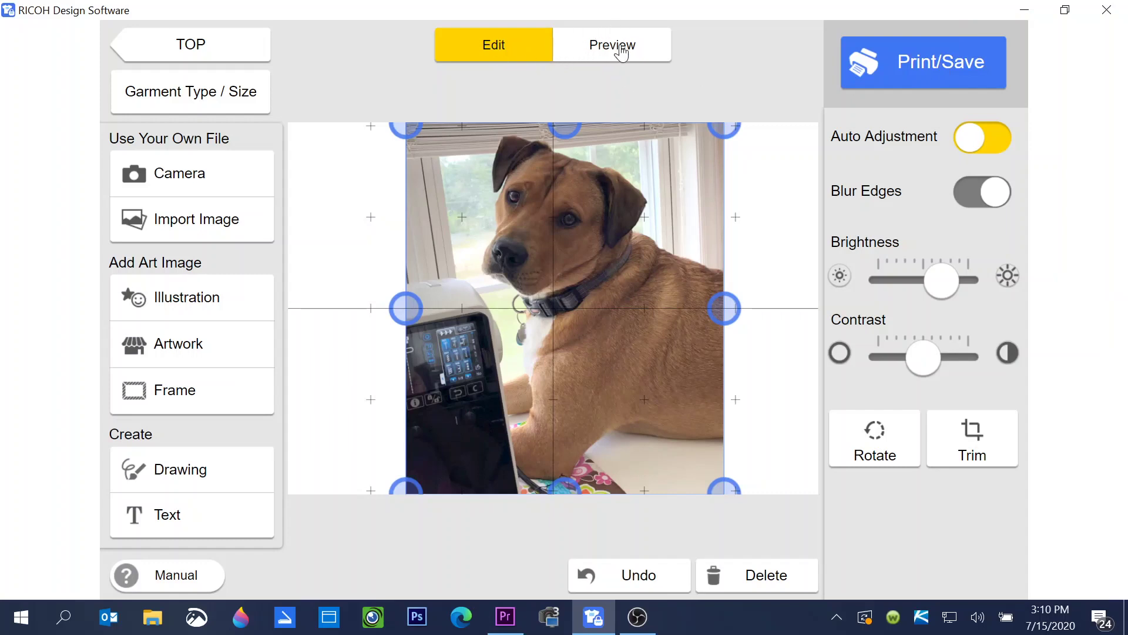
Preview the dog photo on the tote bag and return to editing.
{"action": "left_click", "coordinate": [621, 53]}
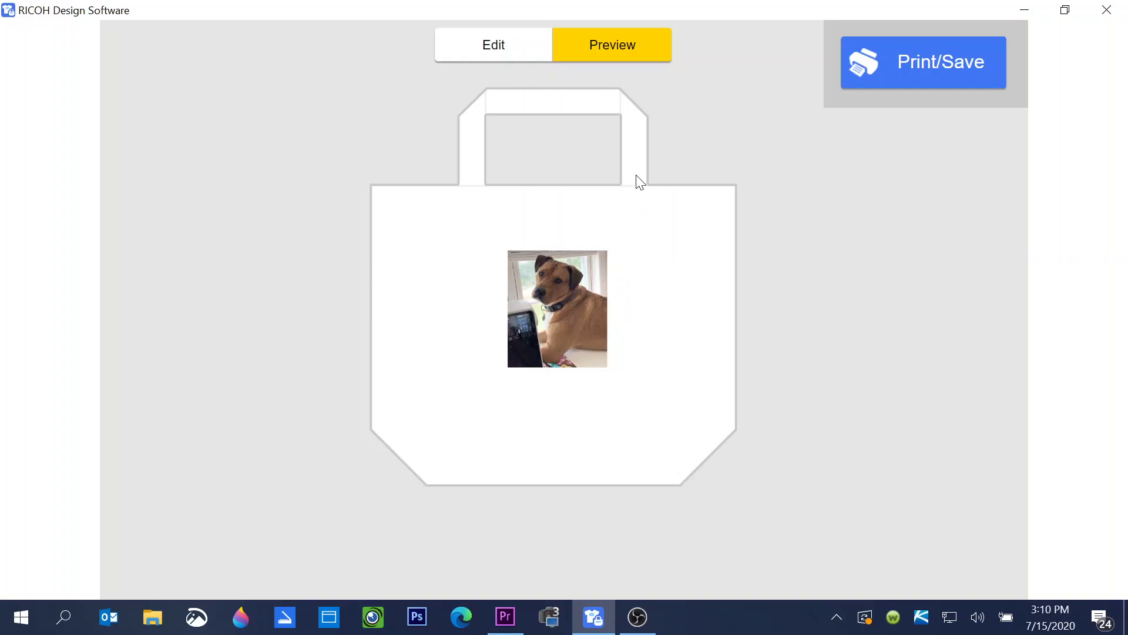
{"action": "left_click", "coordinate": [491, 51]}
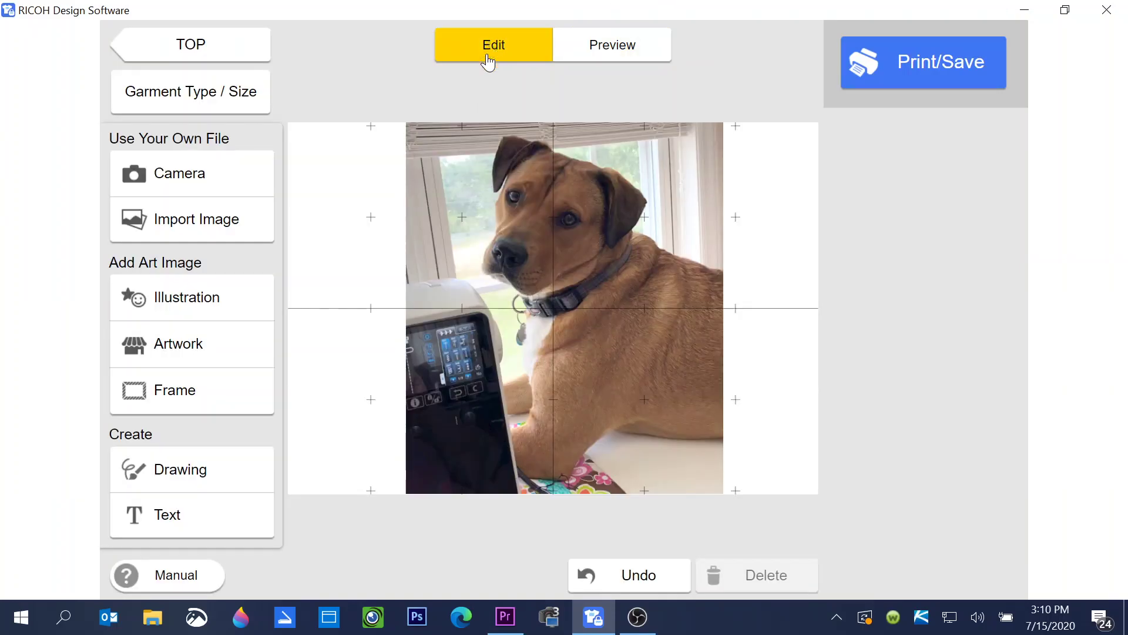
Draw a freehand dark pen stroke across the dog's chest and body, and undo it.
{"action": "left_click", "coordinate": [188, 474]}
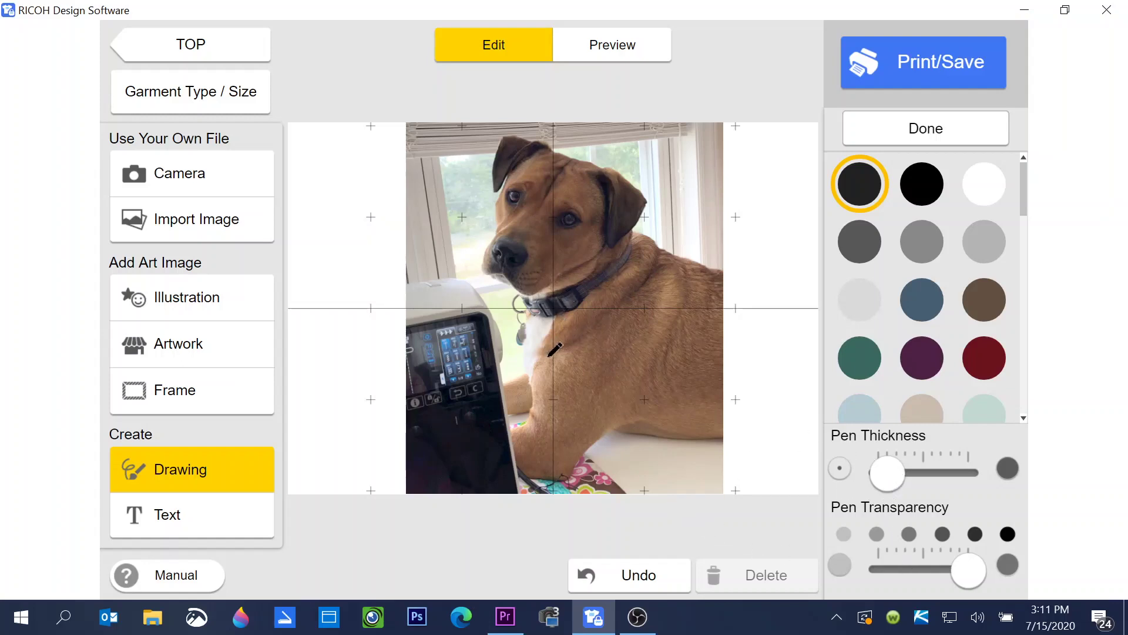
{"action": "mouse_move", "coordinate": [519, 364]}
{"action": "left_mouse_down"}
{"action": "mouse_move", "coordinate": [549, 340]}
{"action": "mouse_move", "coordinate": [522, 401]}
{"action": "mouse_move", "coordinate": [551, 341]}
{"action": "mouse_move", "coordinate": [571, 345]}
{"action": "mouse_move", "coordinate": [567, 373]}
{"action": "mouse_move", "coordinate": [583, 337]}
{"action": "mouse_move", "coordinate": [603, 326]}
{"action": "mouse_move", "coordinate": [611, 338]}
{"action": "mouse_move", "coordinate": [582, 403]}
{"action": "mouse_move", "coordinate": [587, 424]}
{"action": "mouse_move", "coordinate": [642, 416]}
{"action": "left_mouse_up"}
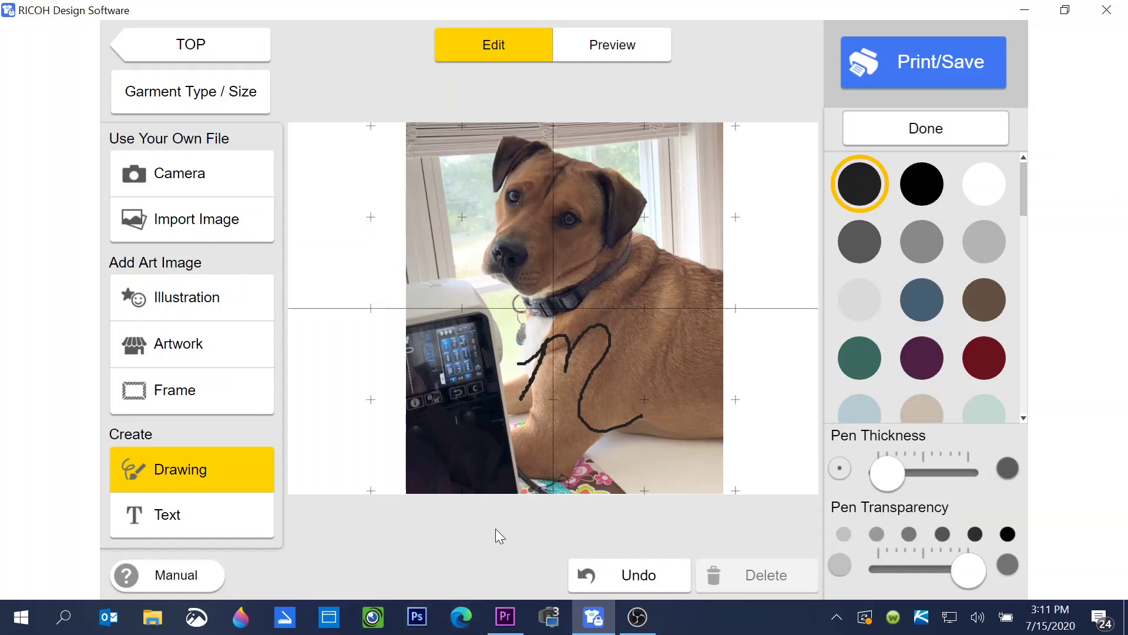
{"action": "left_click", "coordinate": [637, 582]}
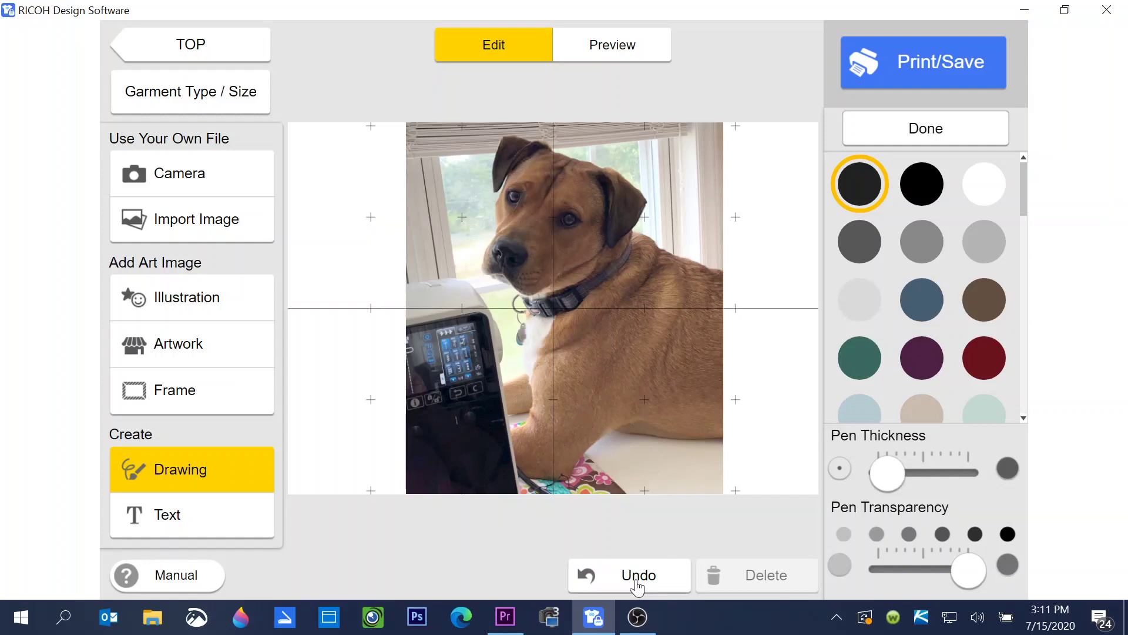
Add the text "Montana" in the Gabriola font over the dog's body.
{"action": "left_click", "coordinate": [206, 520]}
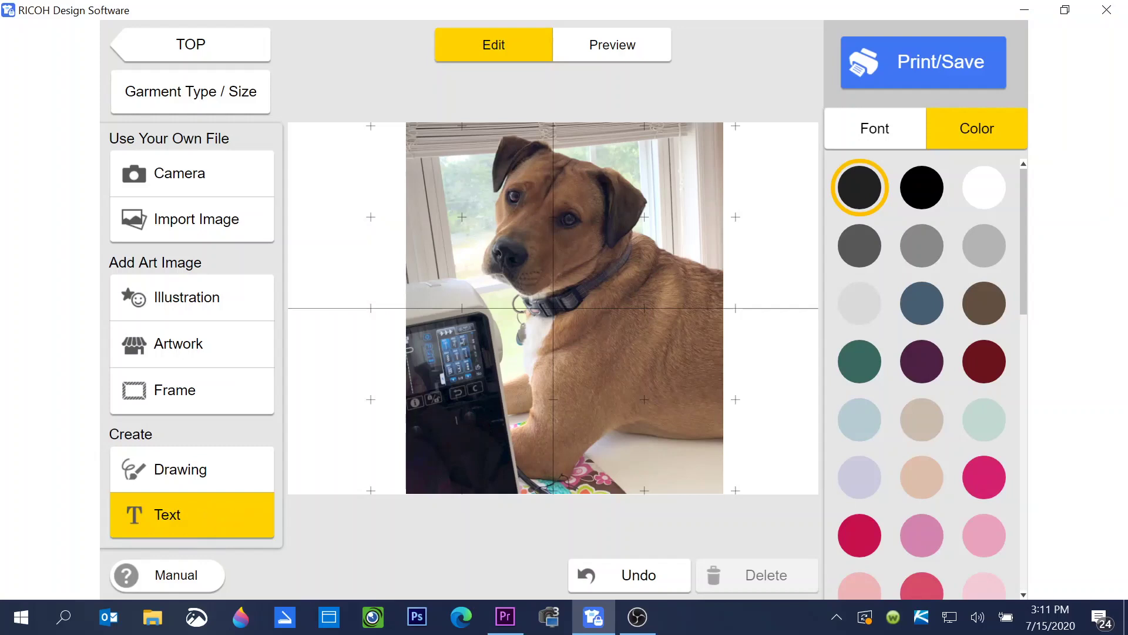
{"action": "left_click", "coordinate": [877, 130]}
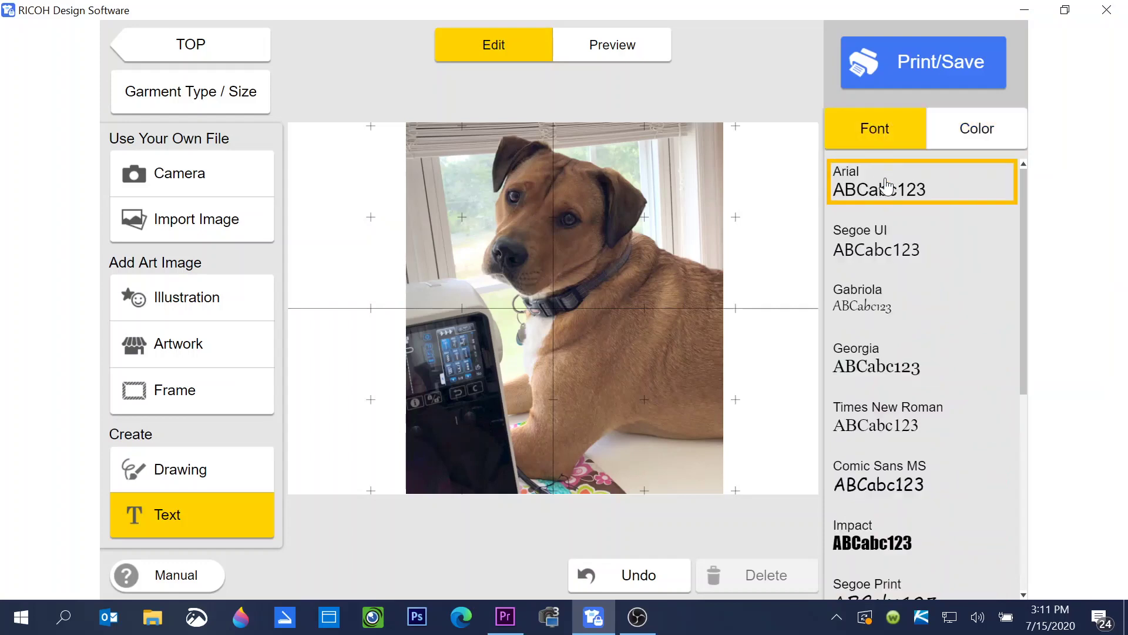
{"action": "scroll", "coordinate": [912, 232], "scroll_direction": "down", "scroll_amount": 3}
{"action": "scroll", "coordinate": [912, 232], "scroll_direction": "down", "scroll_amount": 4}
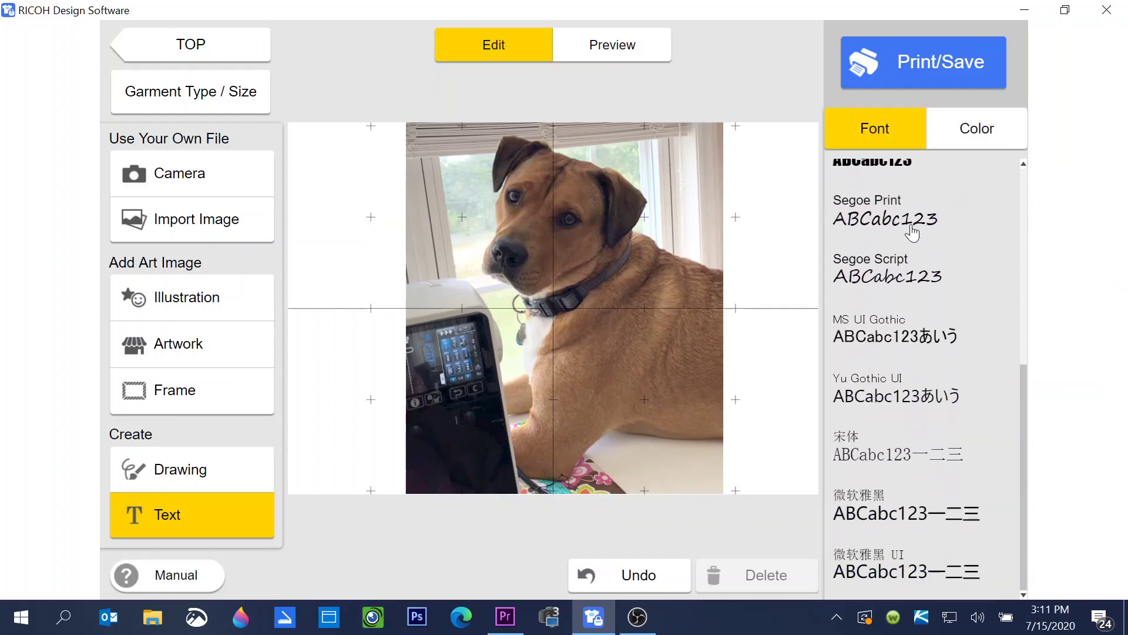
{"action": "scroll", "coordinate": [912, 232], "scroll_direction": "up", "scroll_amount": 7}
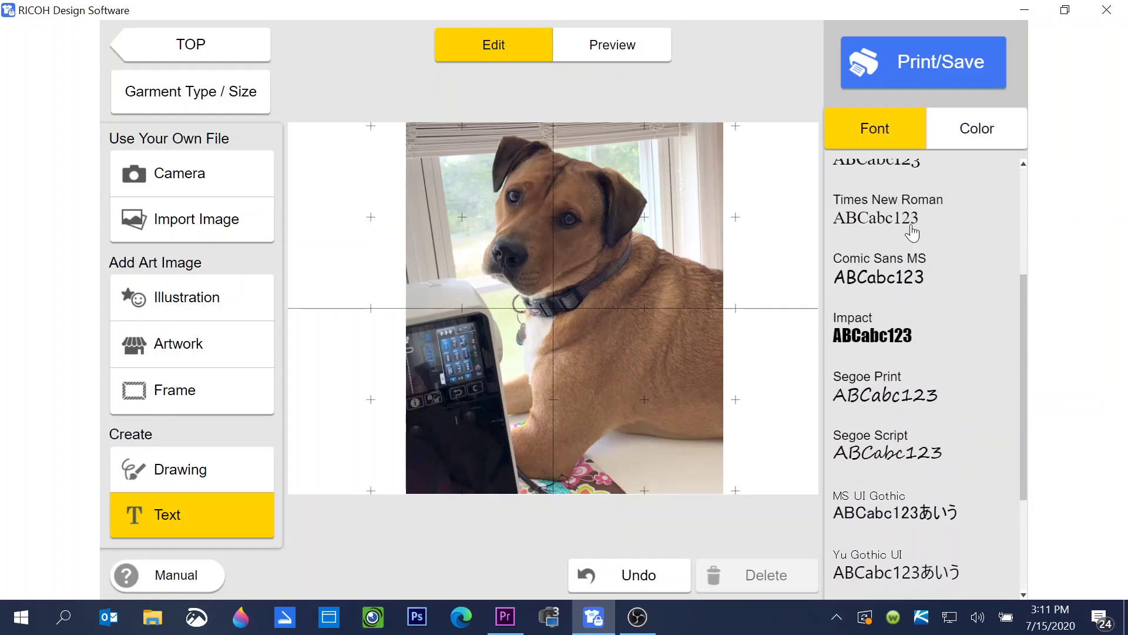
{"action": "scroll", "coordinate": [912, 232], "scroll_direction": "down", "scroll_amount": 3}
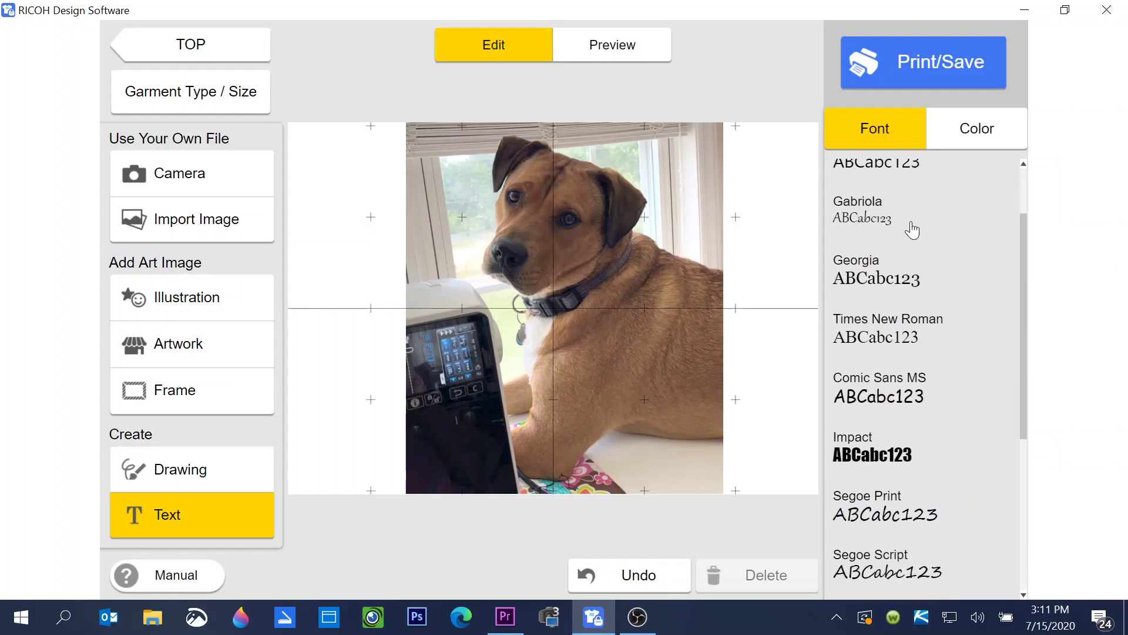
{"action": "scroll", "coordinate": [911, 229], "scroll_direction": "up", "scroll_amount": 3}
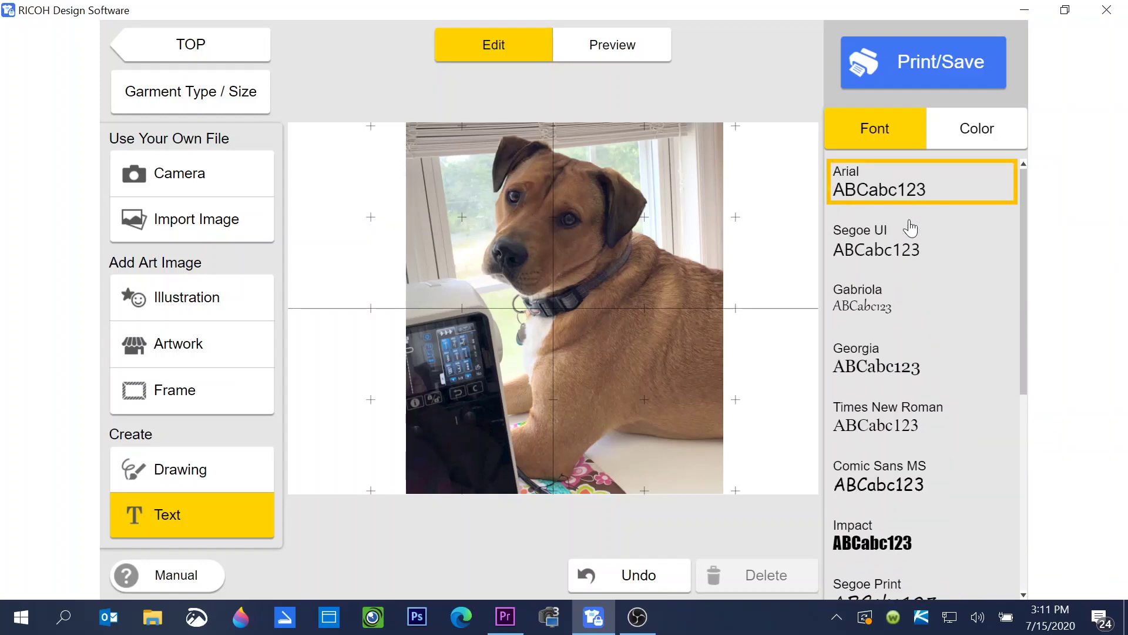
{"action": "left_click", "coordinate": [853, 306]}
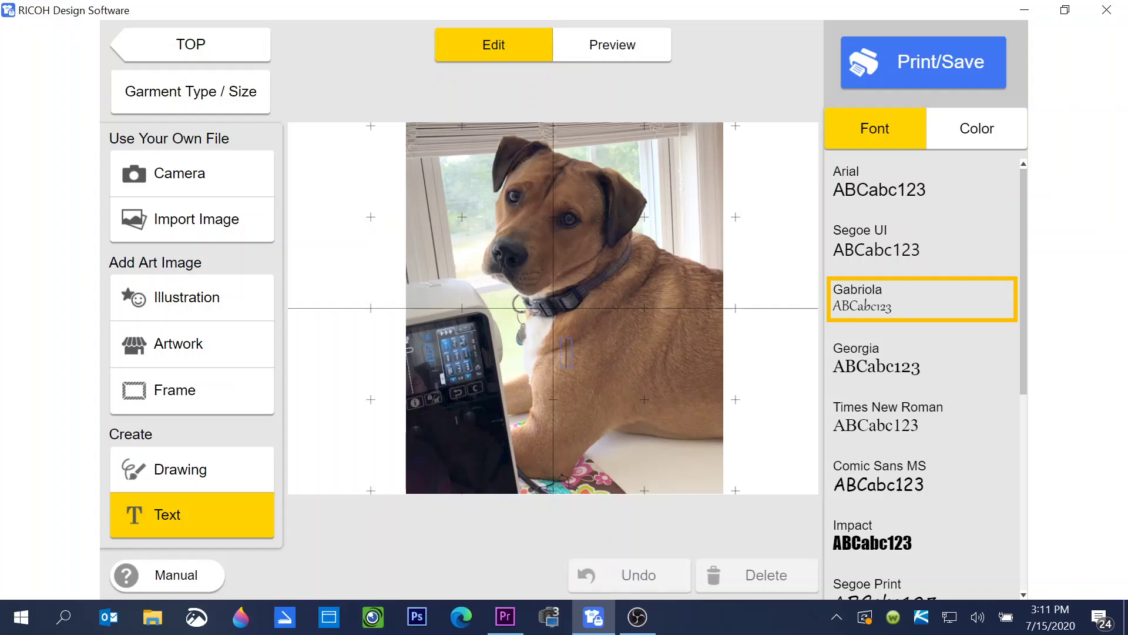
{"action": "type", "text": "Montana"}
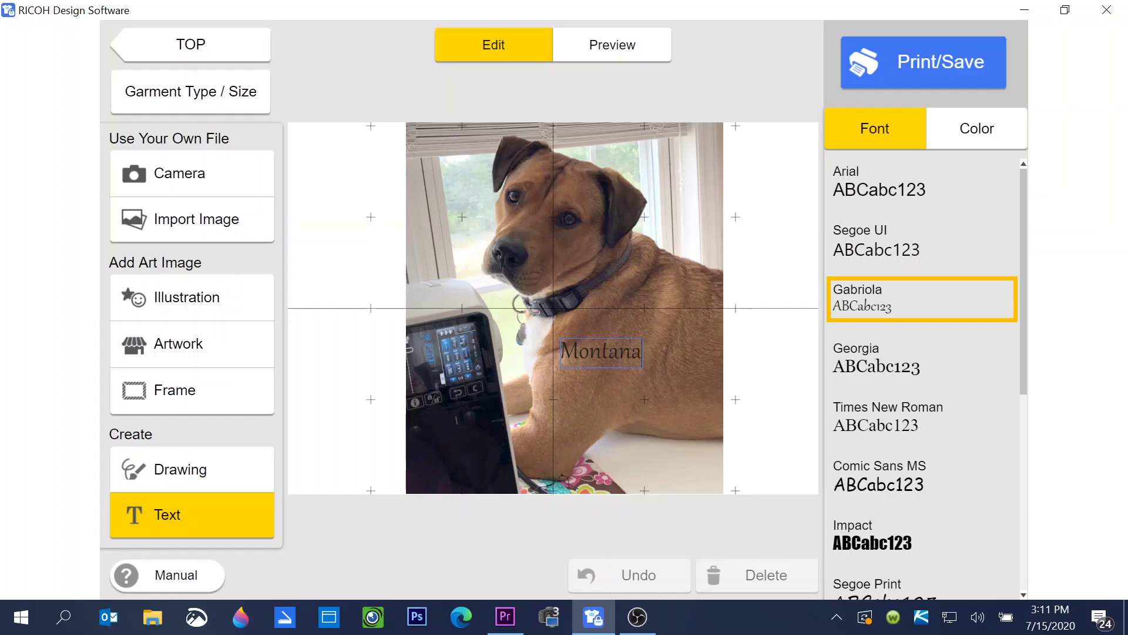
{"action": "left_click", "coordinate": [657, 399]}
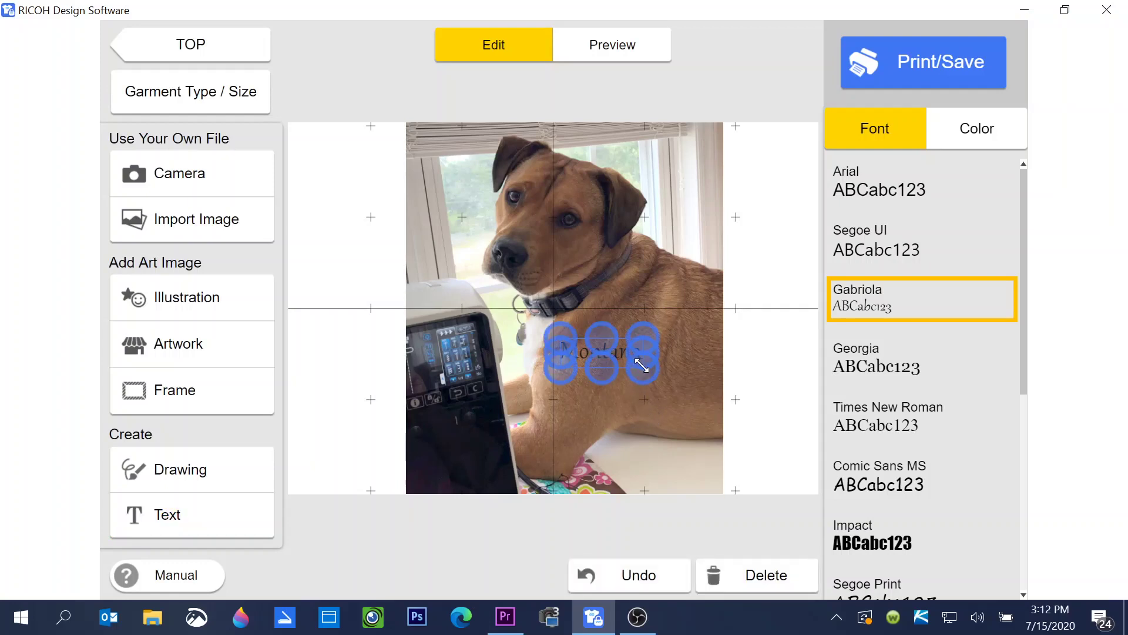
Enlarge the "Montana" text to span most of the dog's body, color it light peach, and deselect it.
{"action": "left_click_drag", "start_coordinate": [641, 366], "coordinate": [707, 362]}
{"action": "mouse_move", "coordinate": [644, 336]}
{"action": "left_mouse_down"}
{"action": "mouse_move", "coordinate": [642, 282]}
{"action": "mouse_move", "coordinate": [637, 329]}
{"action": "left_mouse_up"}
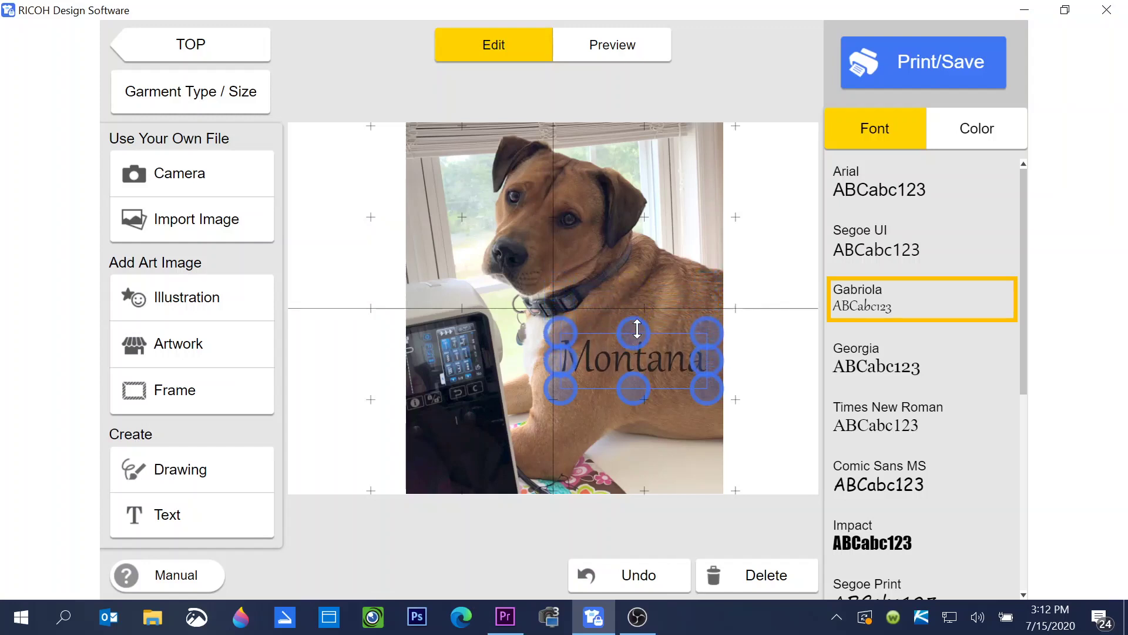
{"action": "left_click", "coordinate": [957, 135]}
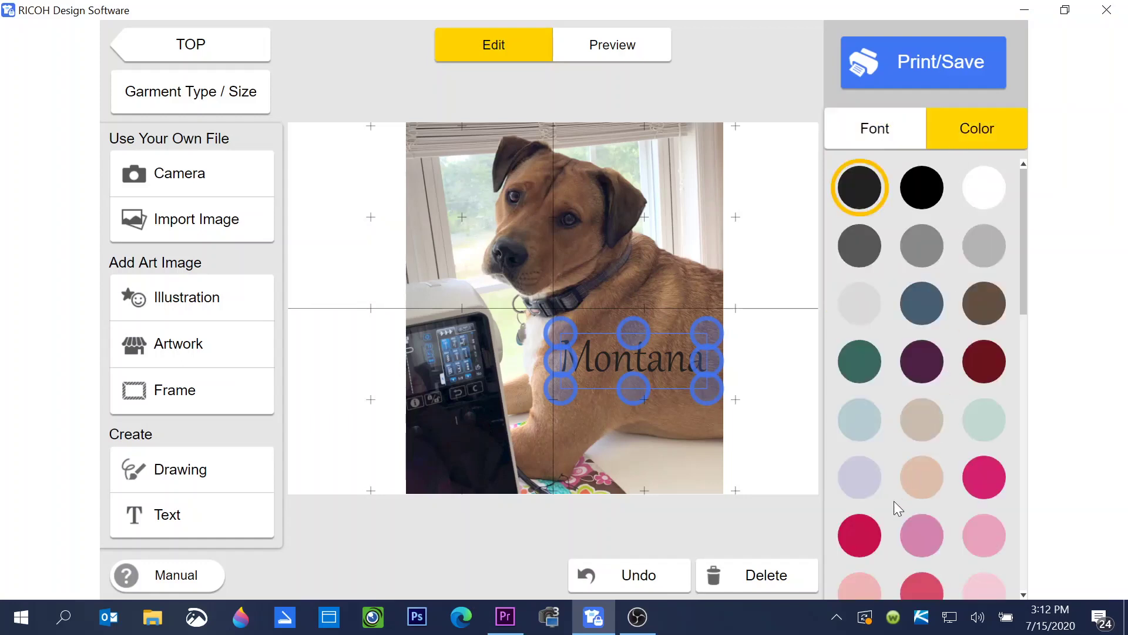
{"action": "left_click", "coordinate": [918, 488]}
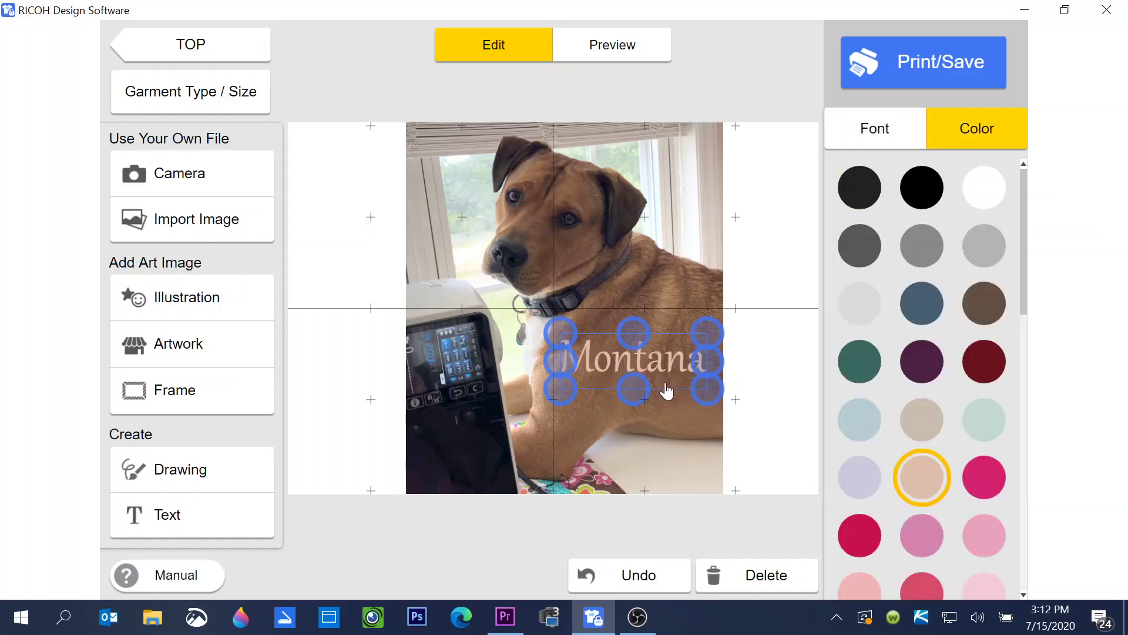
{"action": "left_click", "coordinate": [762, 407]}
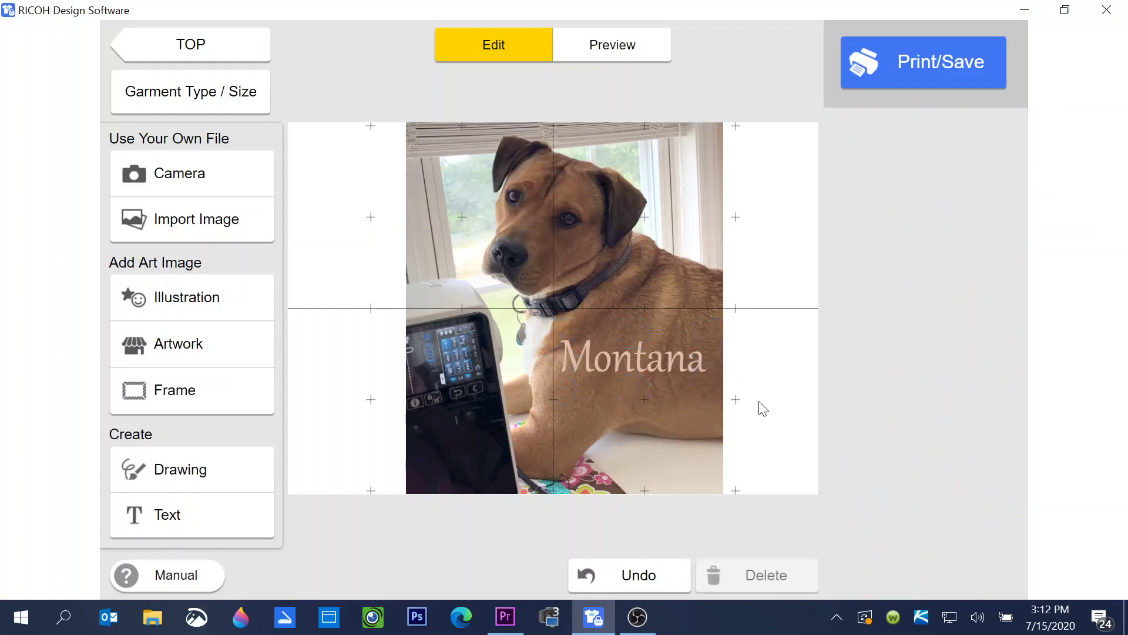
Change the font of the "Montana" text to Segoe Script.
{"action": "left_click", "coordinate": [643, 379]}
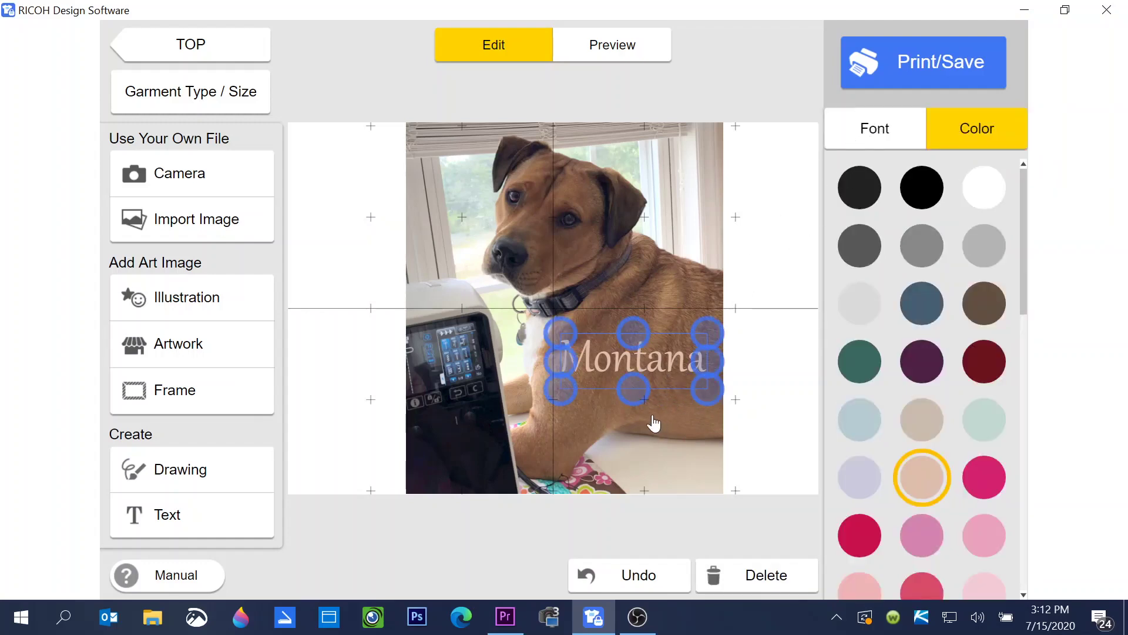
{"action": "left_click", "coordinate": [882, 135]}
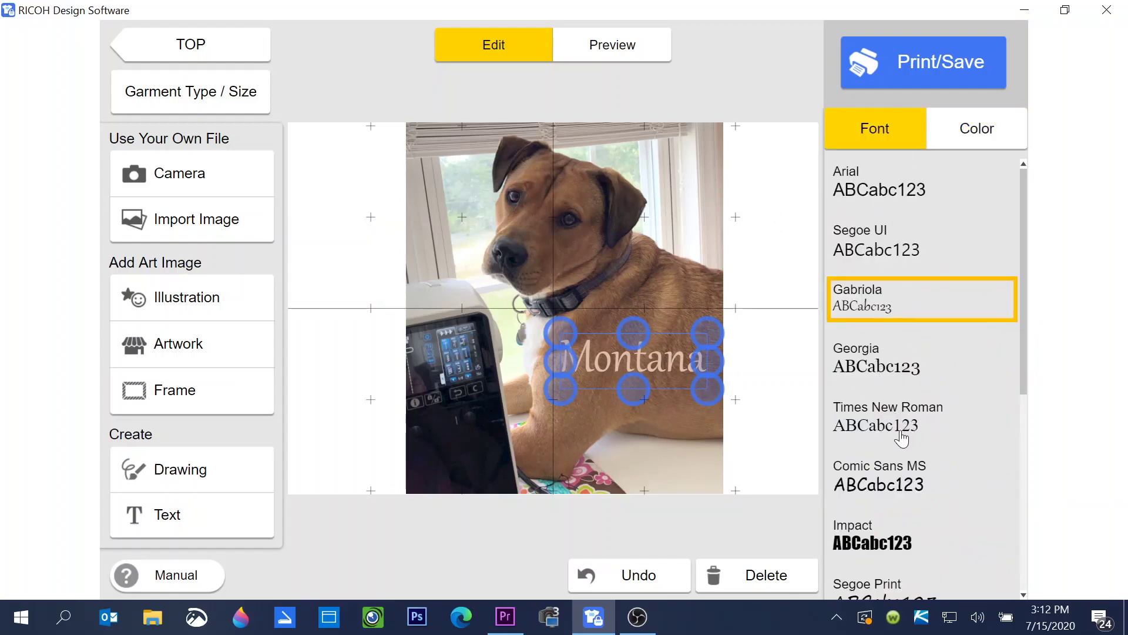
{"action": "scroll", "coordinate": [902, 438], "scroll_direction": "down", "scroll_amount": 3}
{"action": "scroll", "coordinate": [899, 432], "scroll_direction": "up", "scroll_amount": 2}
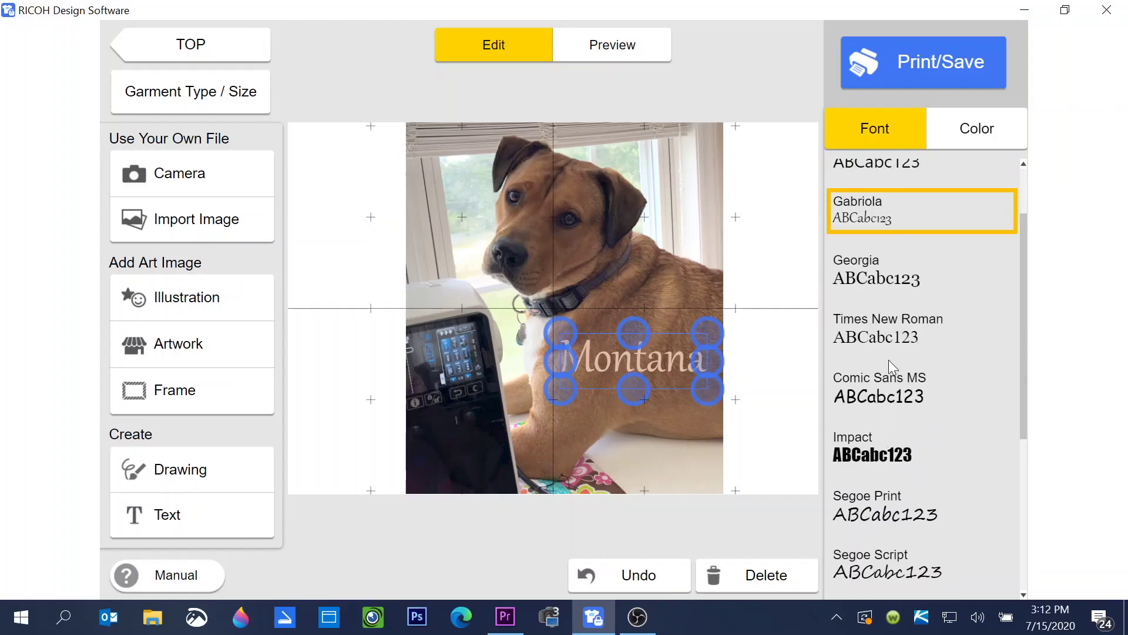
{"action": "scroll", "coordinate": [890, 370], "scroll_direction": "up", "scroll_amount": 1}
{"action": "scroll", "coordinate": [889, 360], "scroll_direction": "down", "scroll_amount": 6}
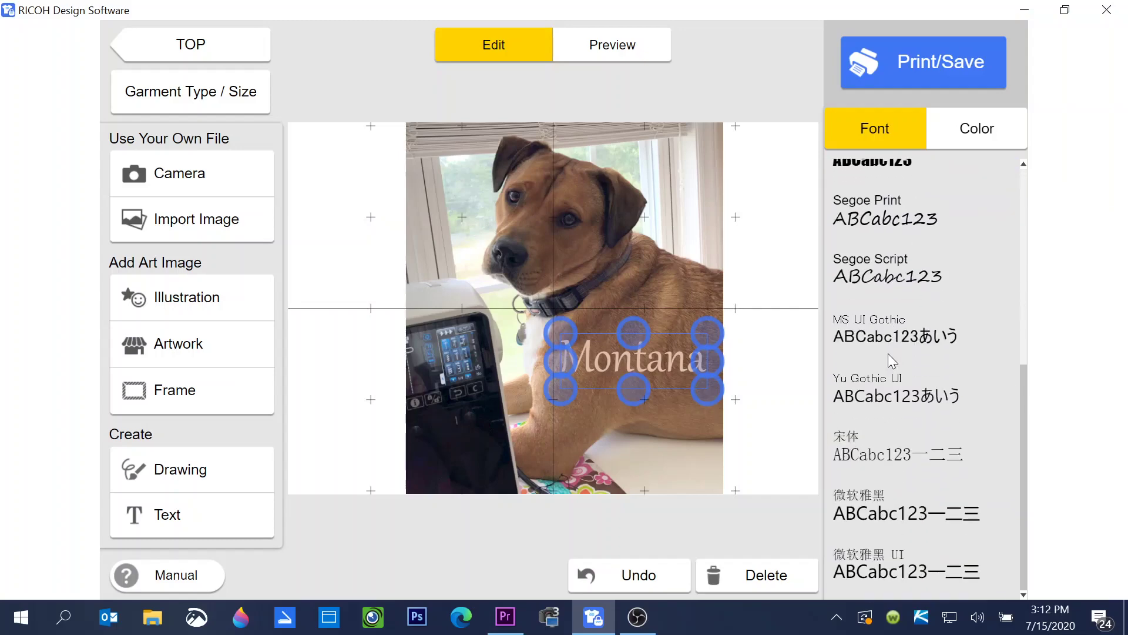
{"action": "left_click", "coordinate": [874, 281]}
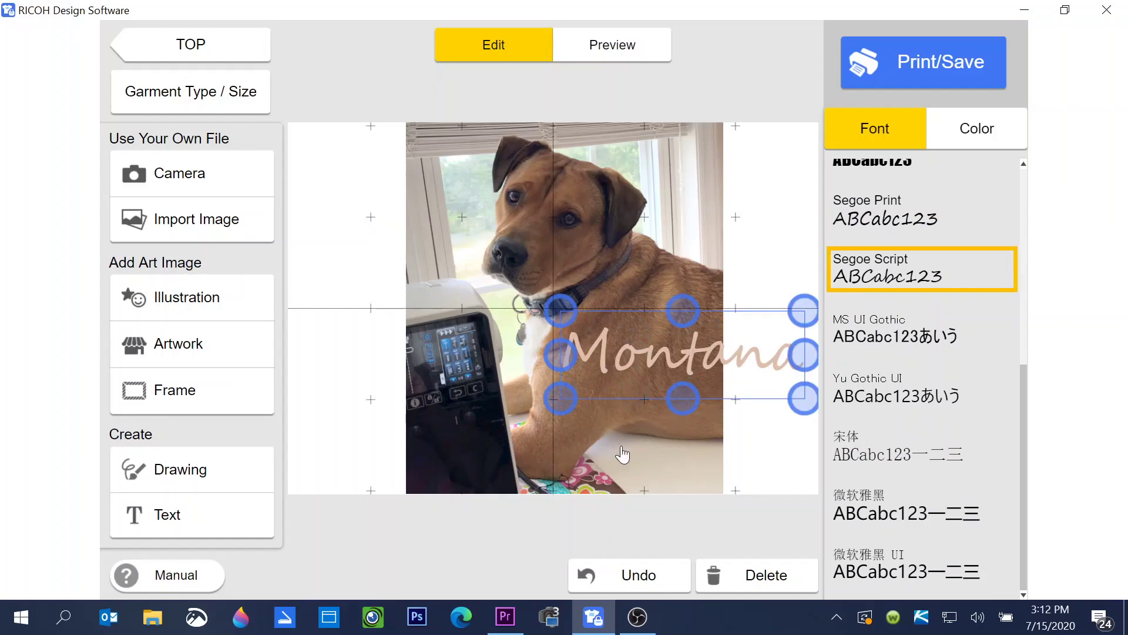
Add the text "My Sewing Buddy" in Segoe Script below "Montana".
{"action": "left_click", "coordinate": [566, 453]}
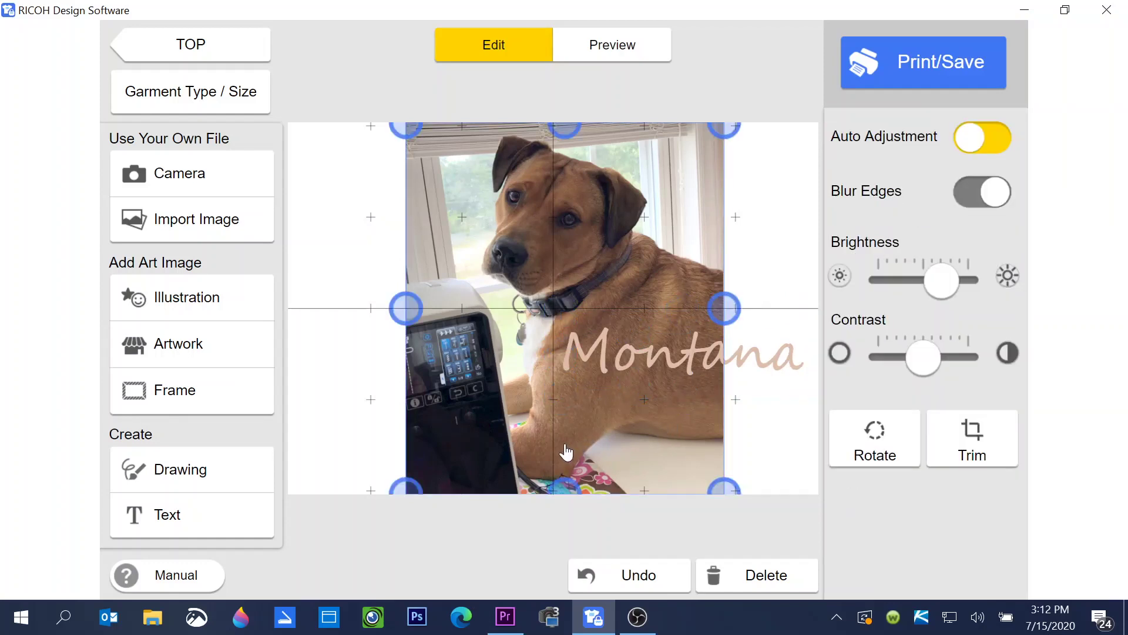
{"action": "left_click", "coordinate": [210, 523]}
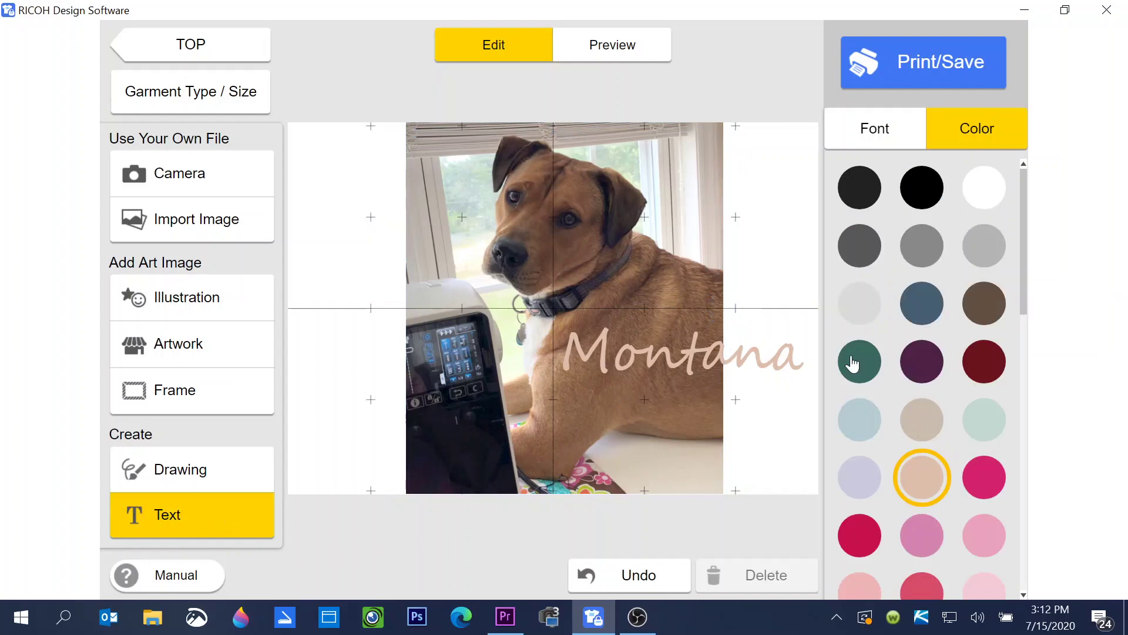
{"action": "left_click", "coordinate": [888, 132]}
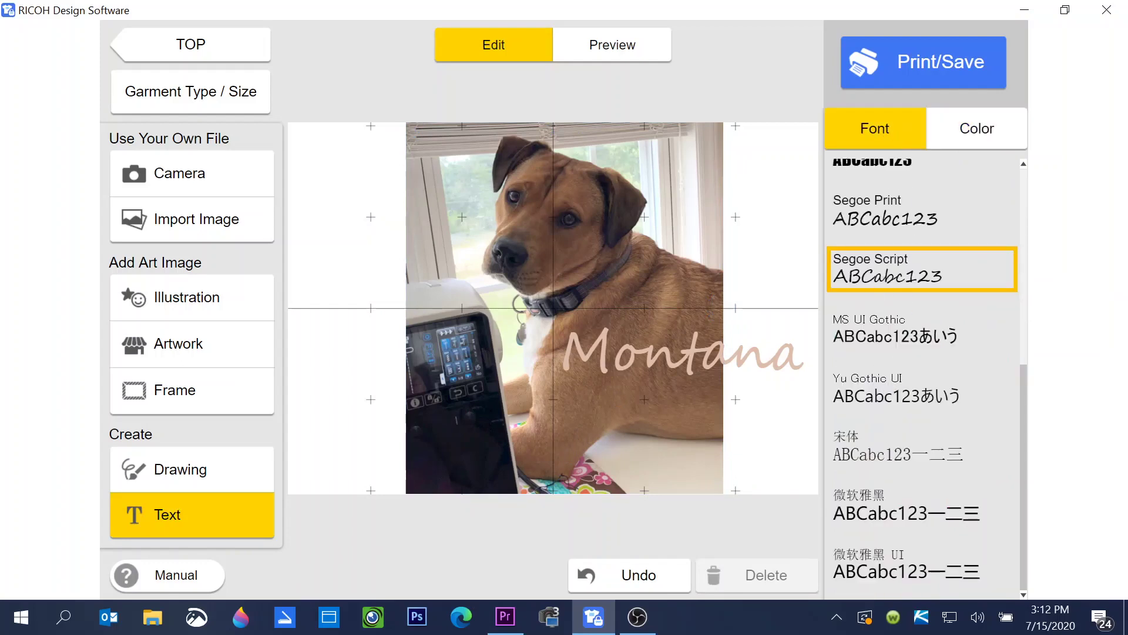
{"action": "left_click", "coordinate": [549, 426]}
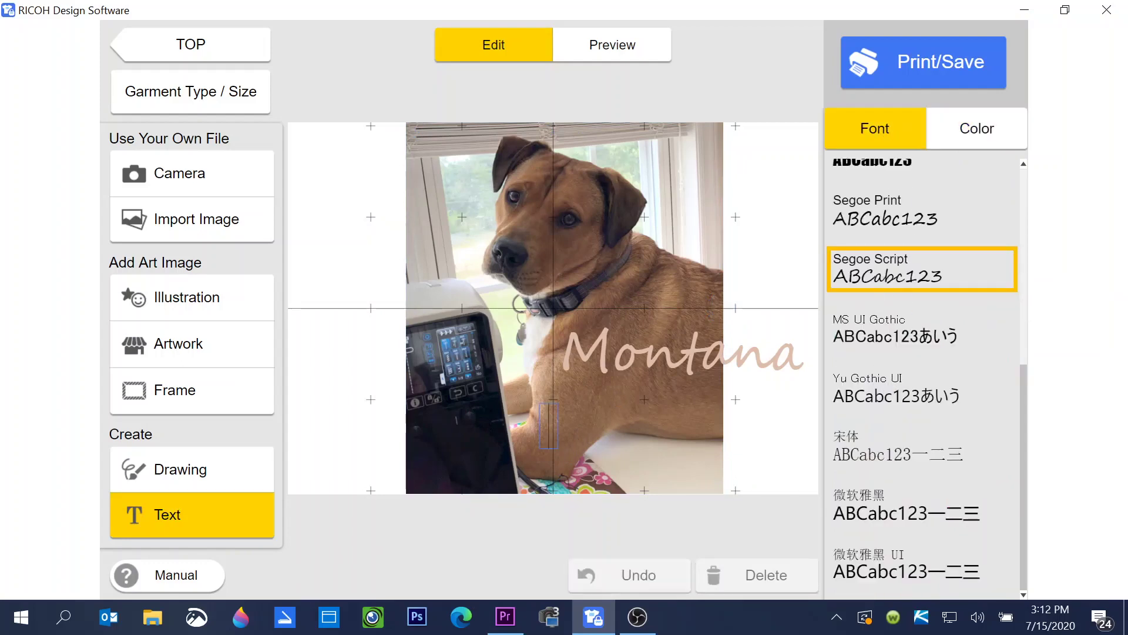
{"action": "type", "text": "My Sewing B"}
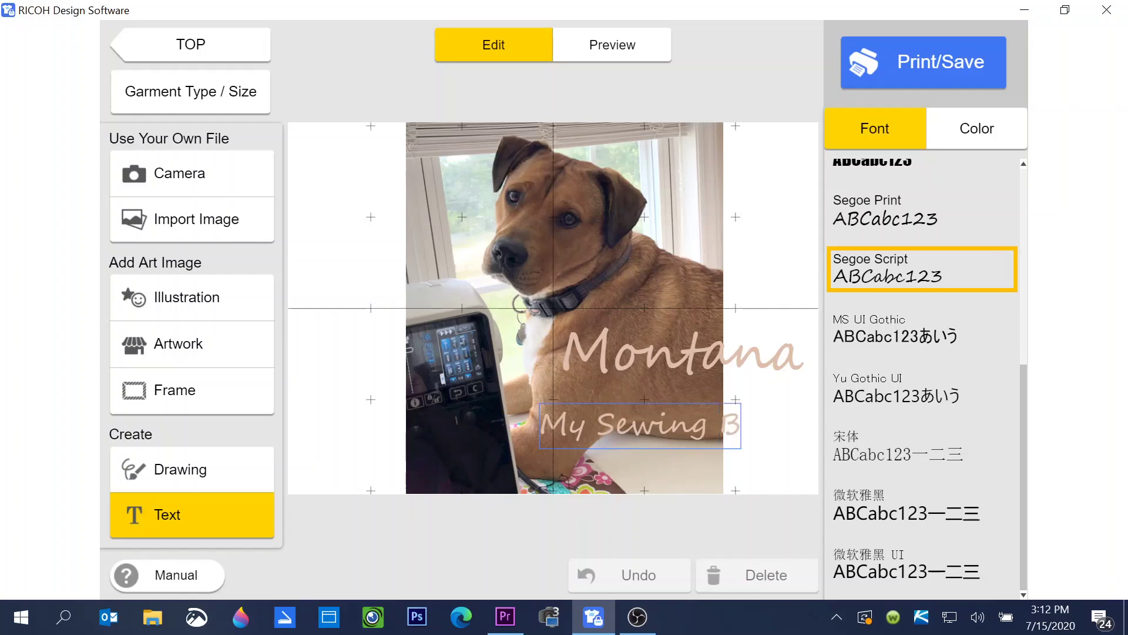
{"action": "type", "text": "uddy"}
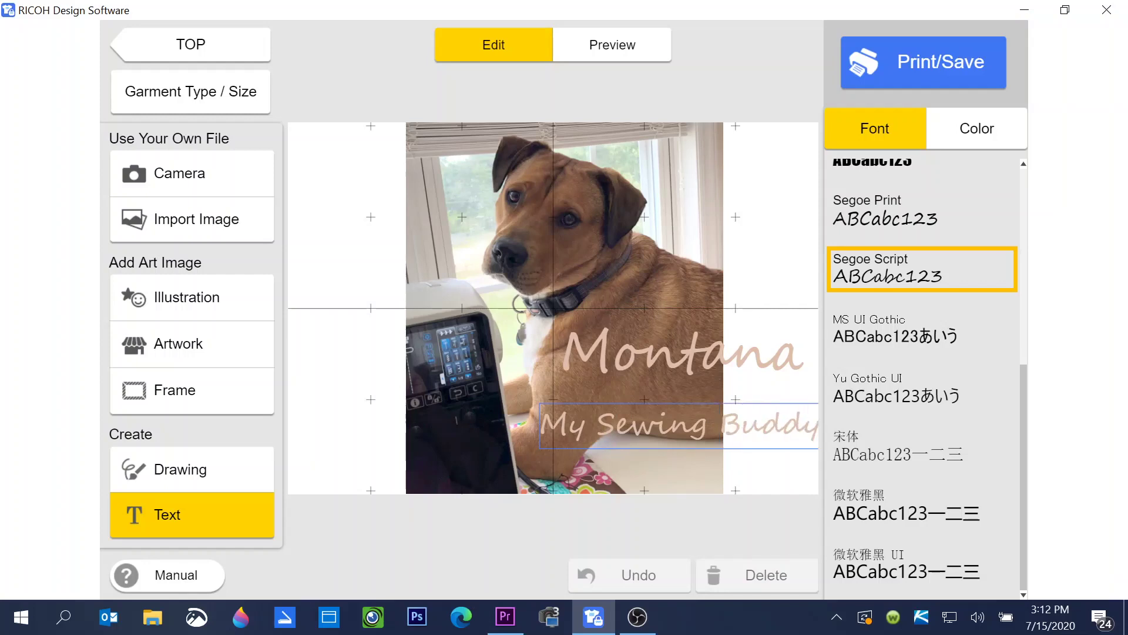
Shrink the "My Sewing Buddy" text so it fits across the dog's lower body within the photo.
{"action": "left_click", "coordinate": [670, 435]}
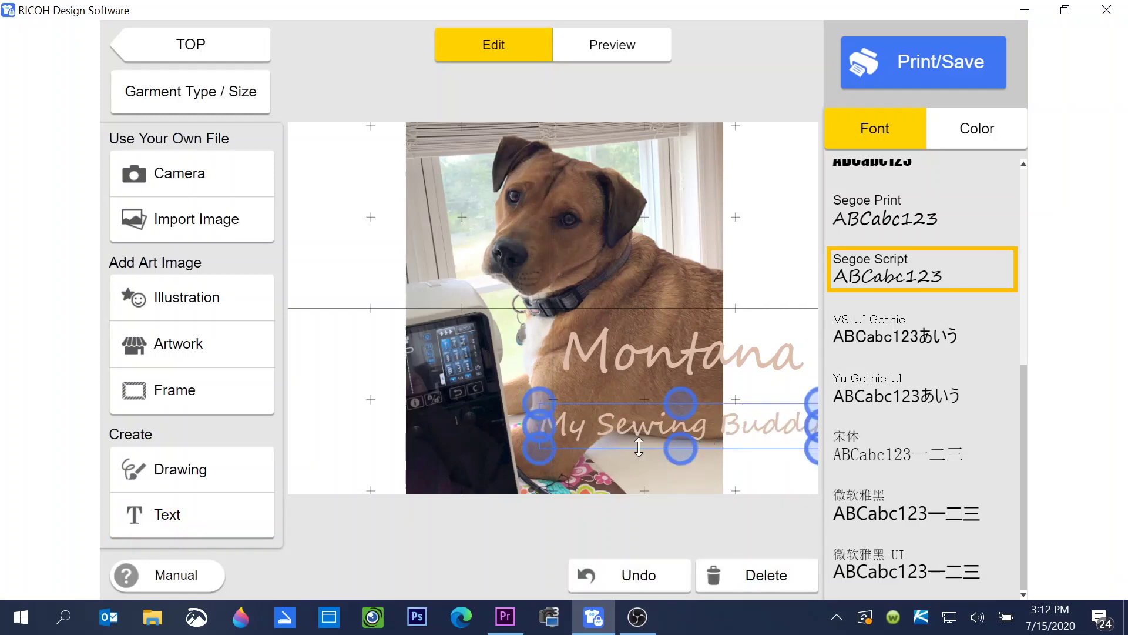
{"action": "left_click_drag", "start_coordinate": [541, 447], "coordinate": [566, 425]}
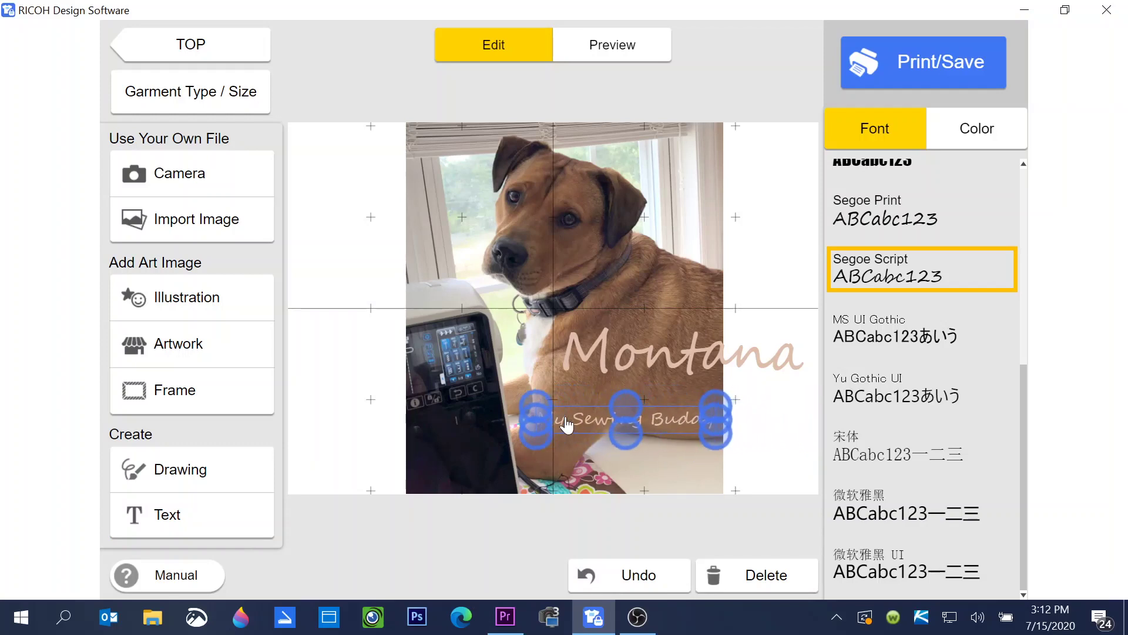
{"action": "left_click_drag", "start_coordinate": [717, 433], "coordinate": [611, 387]}
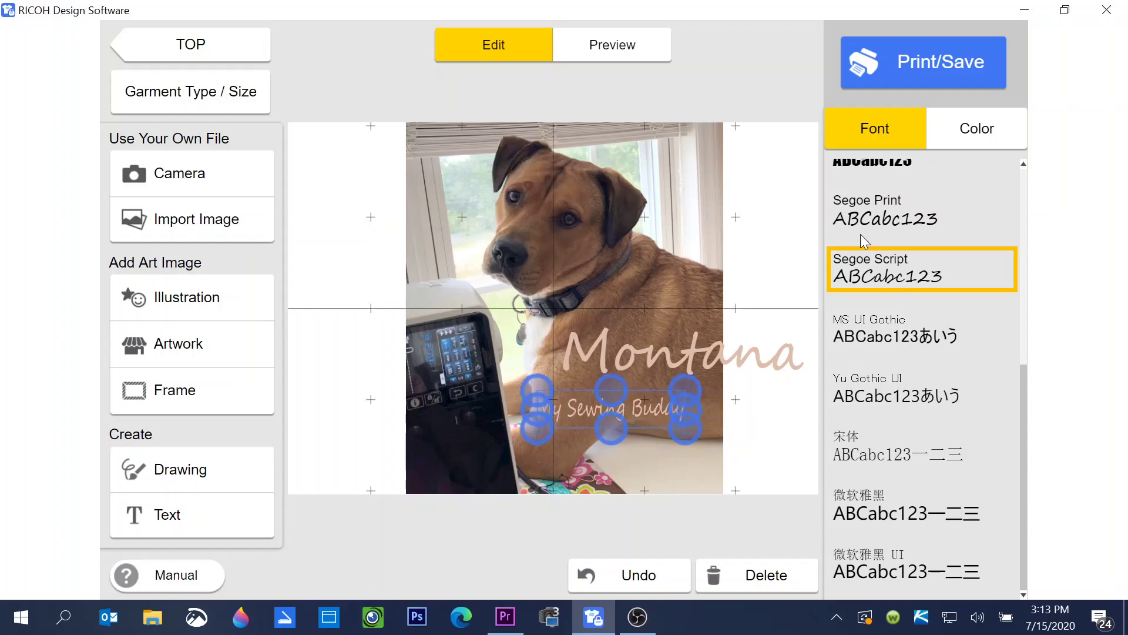
Try Segoe Print, Yu Gothic UI and Gabriola on the "My Sewing Buddy" text, and settle on Segoe UI.
{"action": "left_click", "coordinate": [862, 222]}
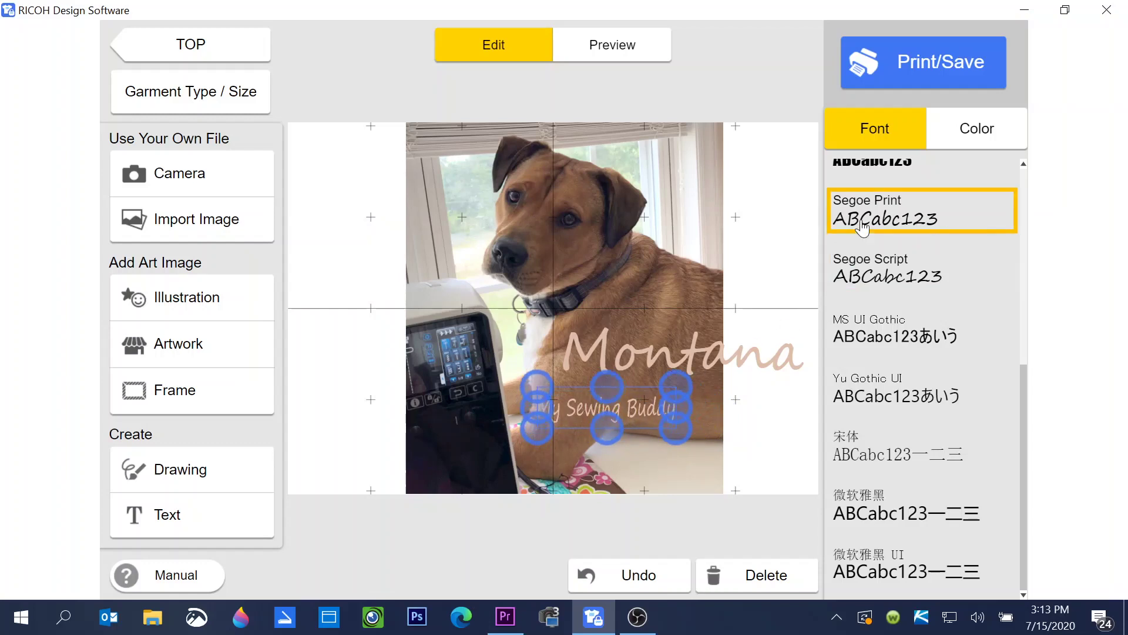
{"action": "left_click", "coordinate": [852, 410]}
{"action": "scroll", "coordinate": [855, 272], "scroll_direction": "up", "scroll_amount": 5}
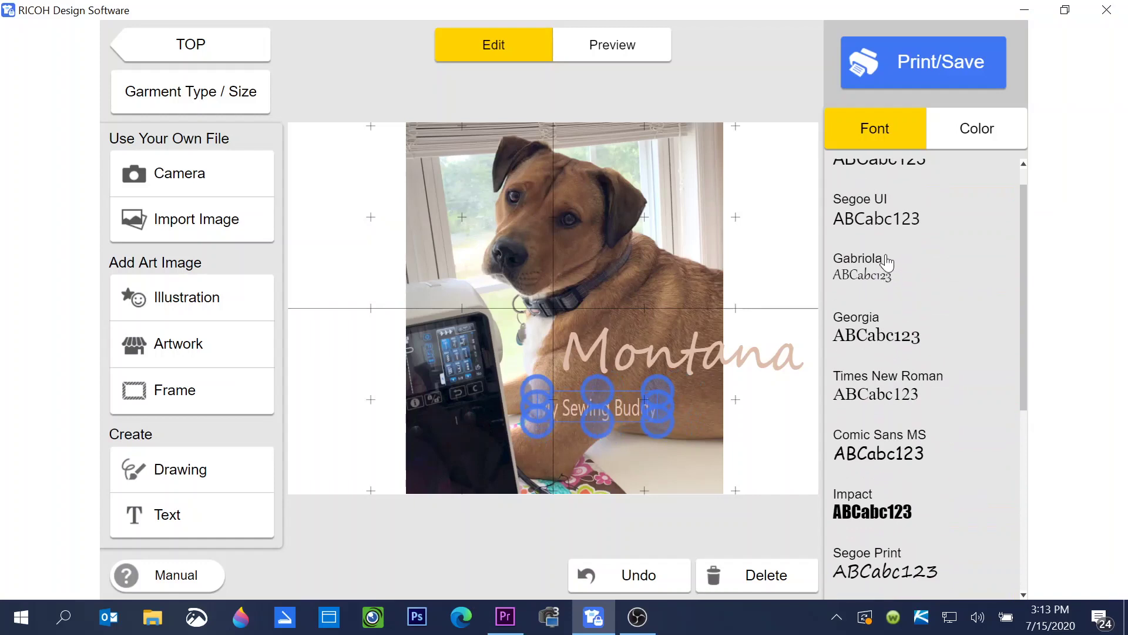
{"action": "left_click", "coordinate": [868, 277]}
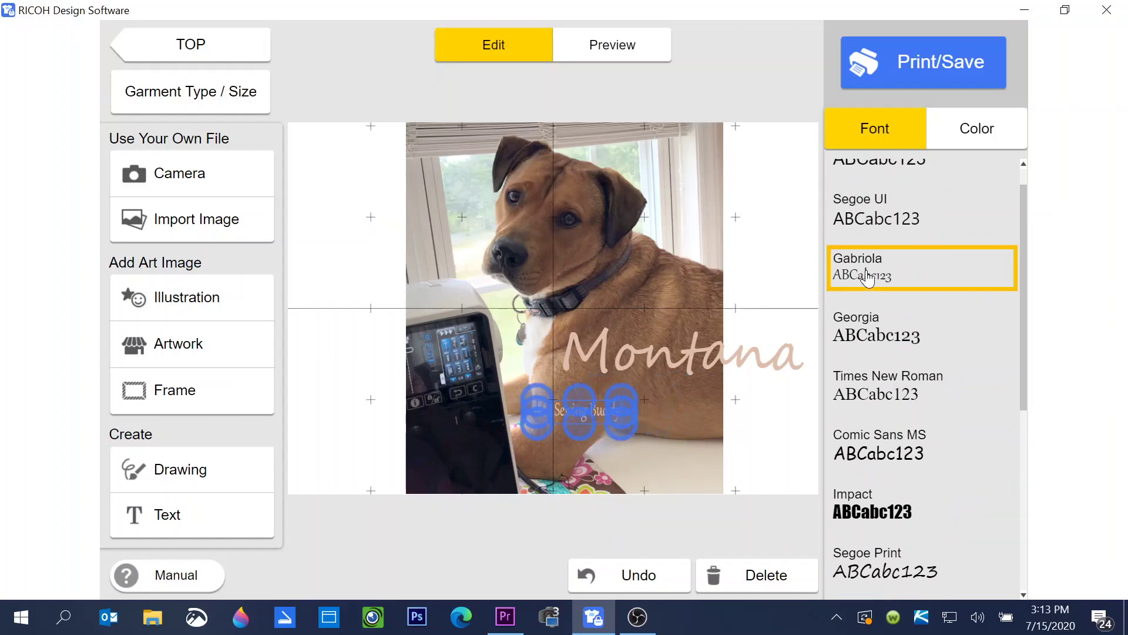
{"action": "left_click", "coordinate": [868, 222]}
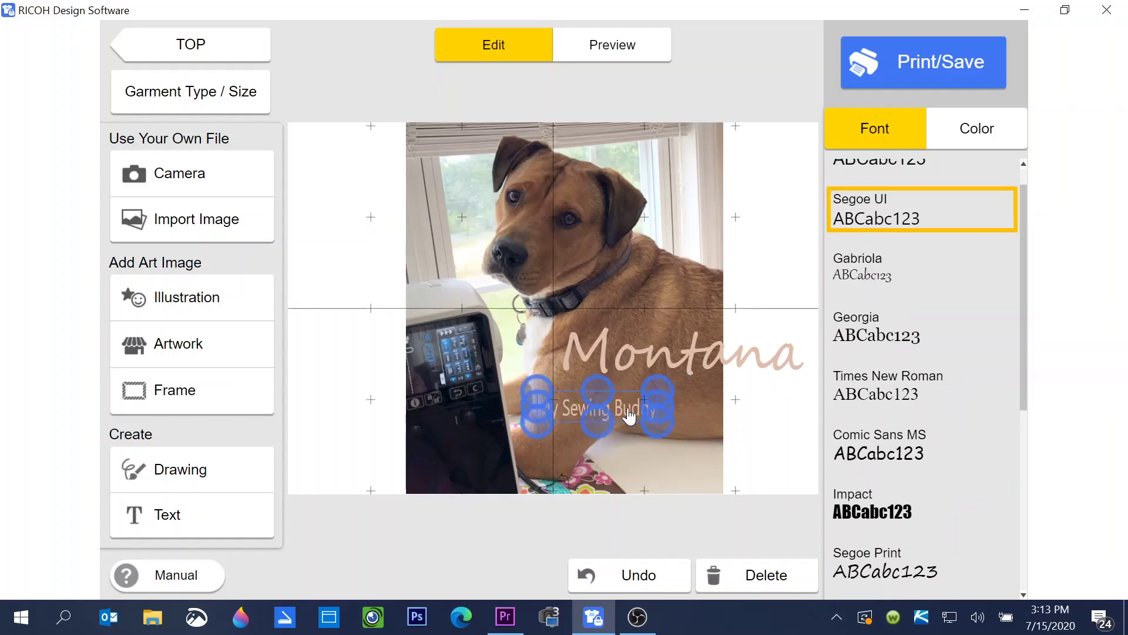
Center "My Sewing Buddy" on the dog's lower body under "Montana" and color it black.
{"action": "left_click_drag", "start_coordinate": [629, 416], "coordinate": [664, 420]}
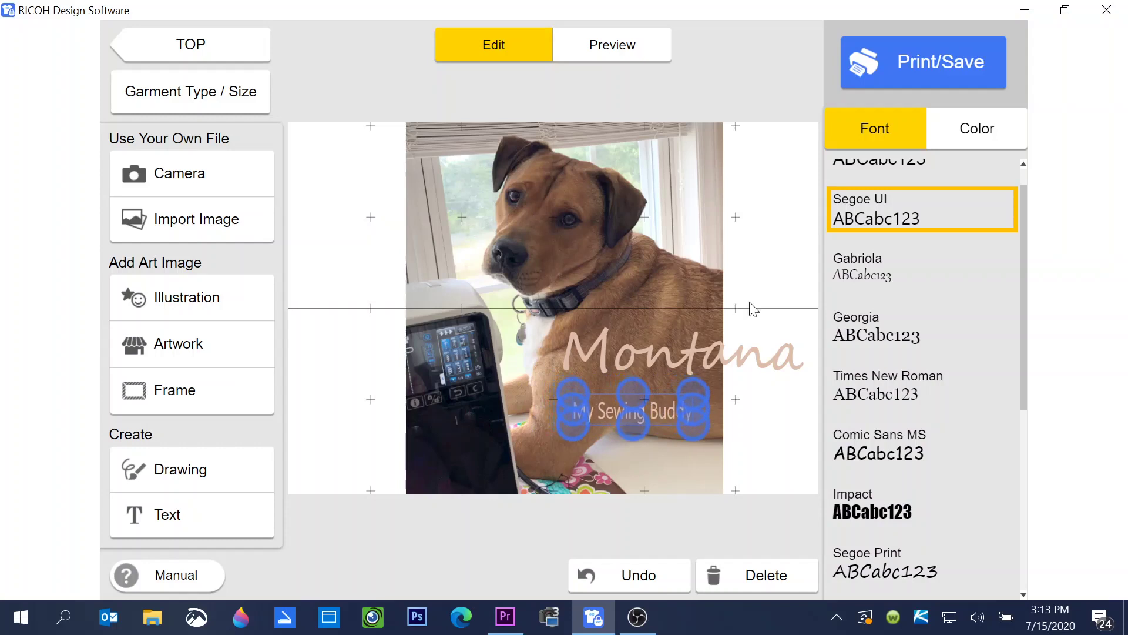
{"action": "left_click", "coordinate": [970, 136]}
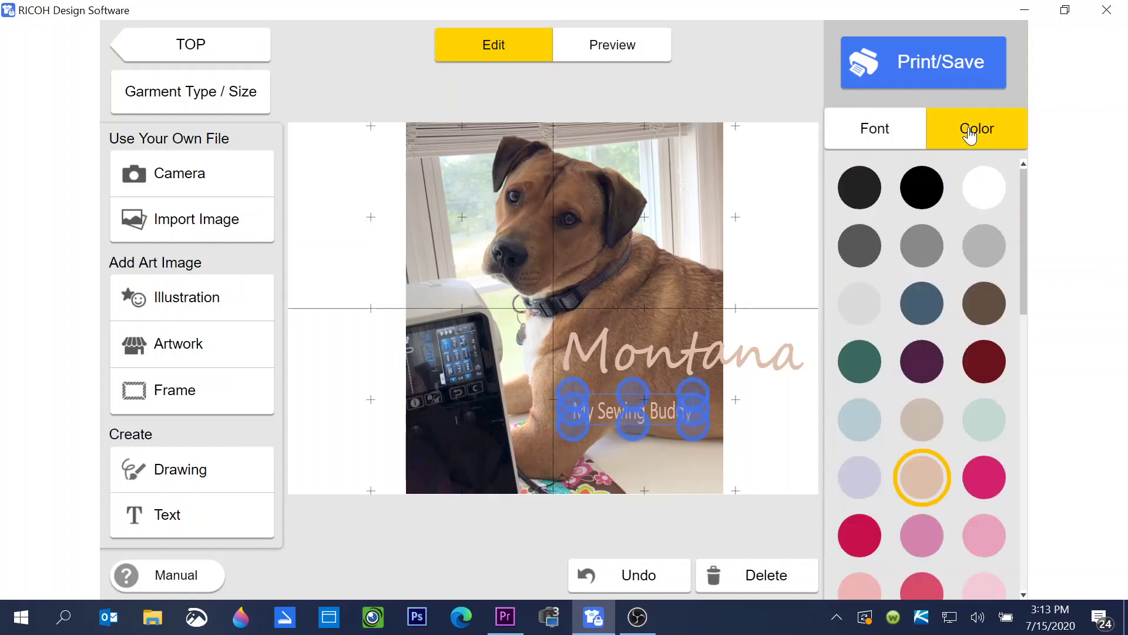
{"action": "left_click", "coordinate": [922, 361]}
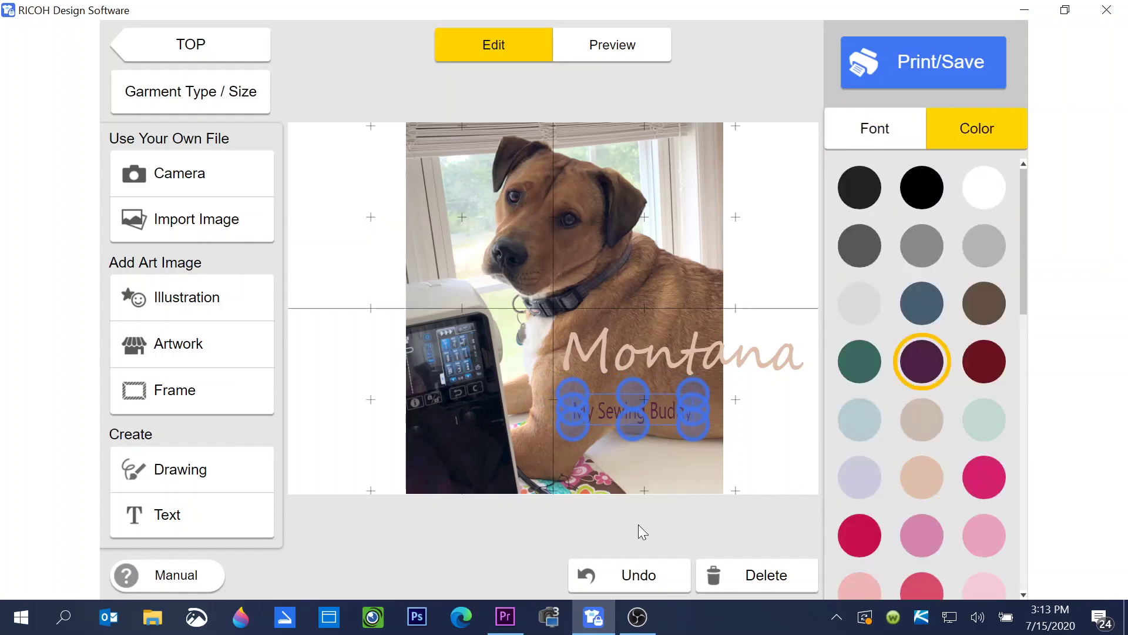
{"action": "left_click", "coordinate": [915, 187]}
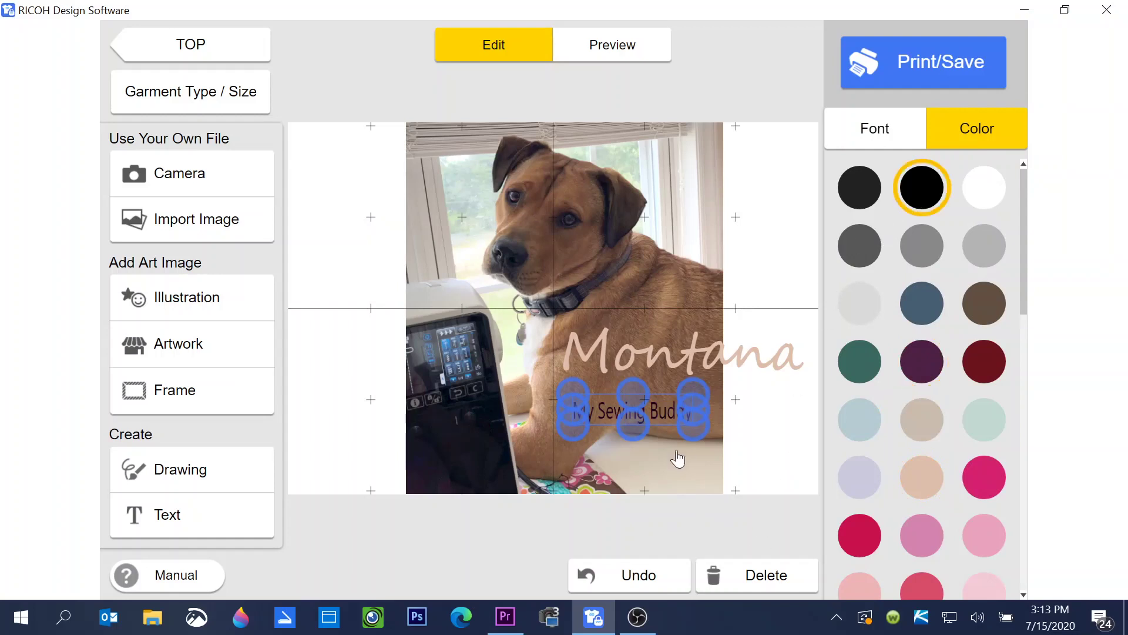
{"action": "left_click", "coordinate": [670, 467]}
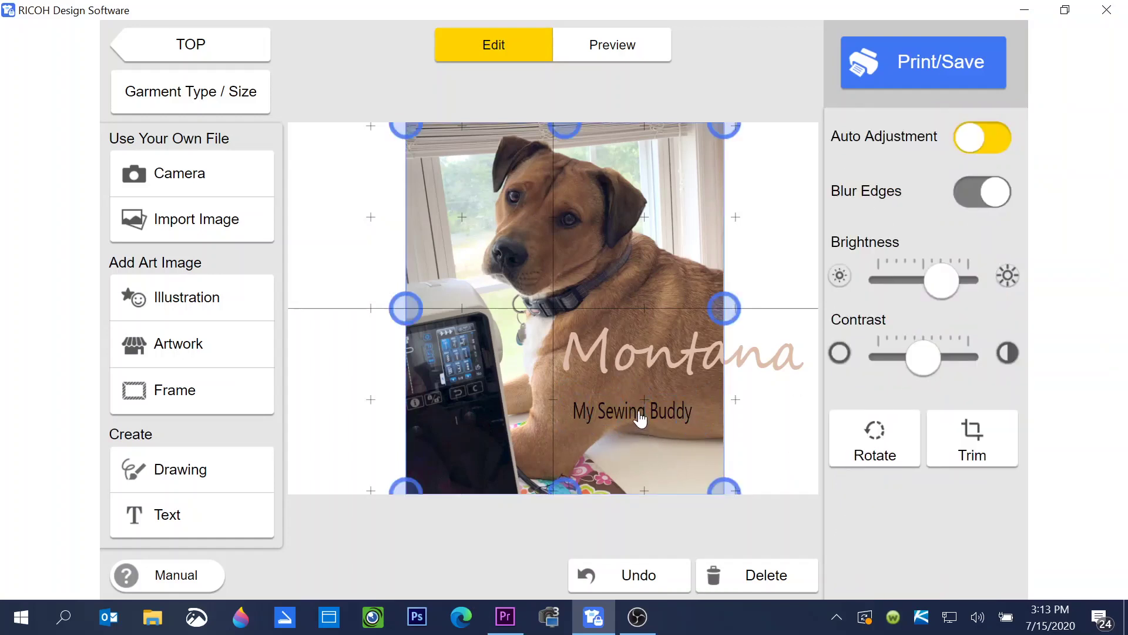
{"action": "left_click", "coordinate": [640, 419]}
{"action": "mouse_move", "coordinate": [668, 411]}
{"action": "left_mouse_down"}
{"action": "mouse_move", "coordinate": [662, 403]}
{"action": "mouse_move", "coordinate": [674, 408]}
{"action": "left_mouse_up"}
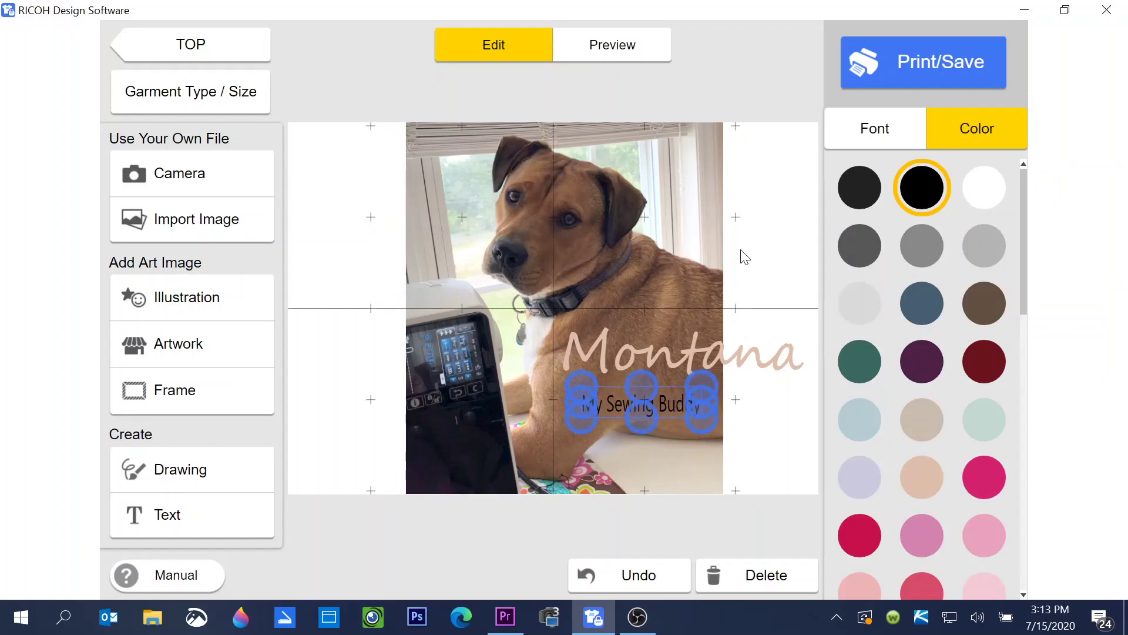
Shrink the "Montana" text so it fits within the dog's body above "My Sewing Buddy".
{"action": "left_click", "coordinate": [735, 286]}
{"action": "left_click", "coordinate": [721, 359]}
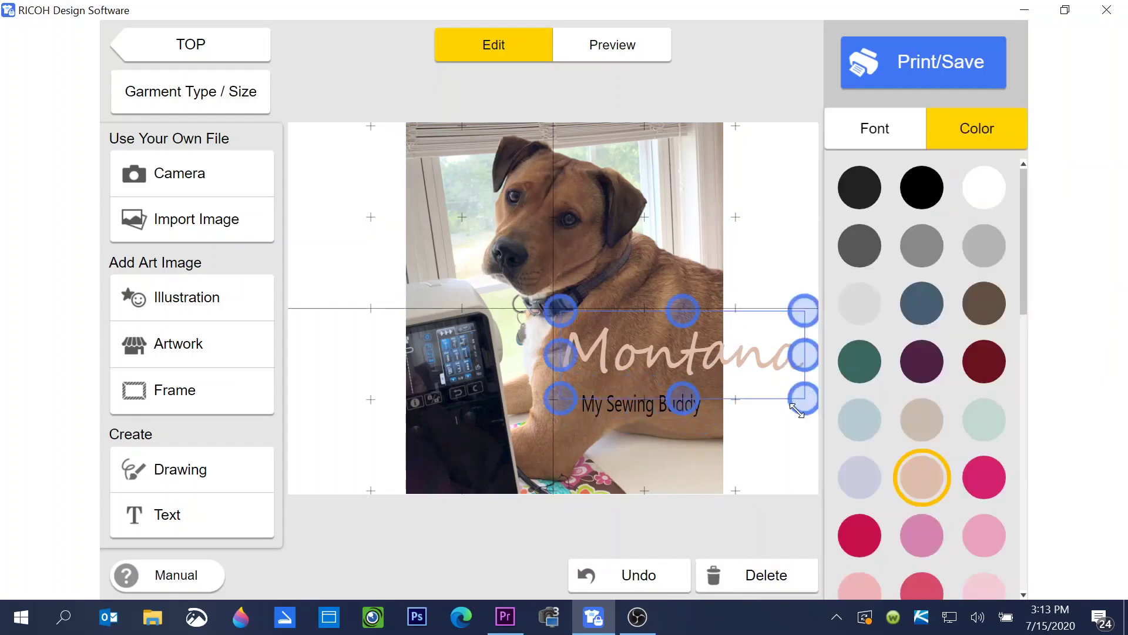
{"action": "left_click_drag", "start_coordinate": [797, 410], "coordinate": [695, 381]}
{"action": "left_click", "coordinate": [687, 268]}
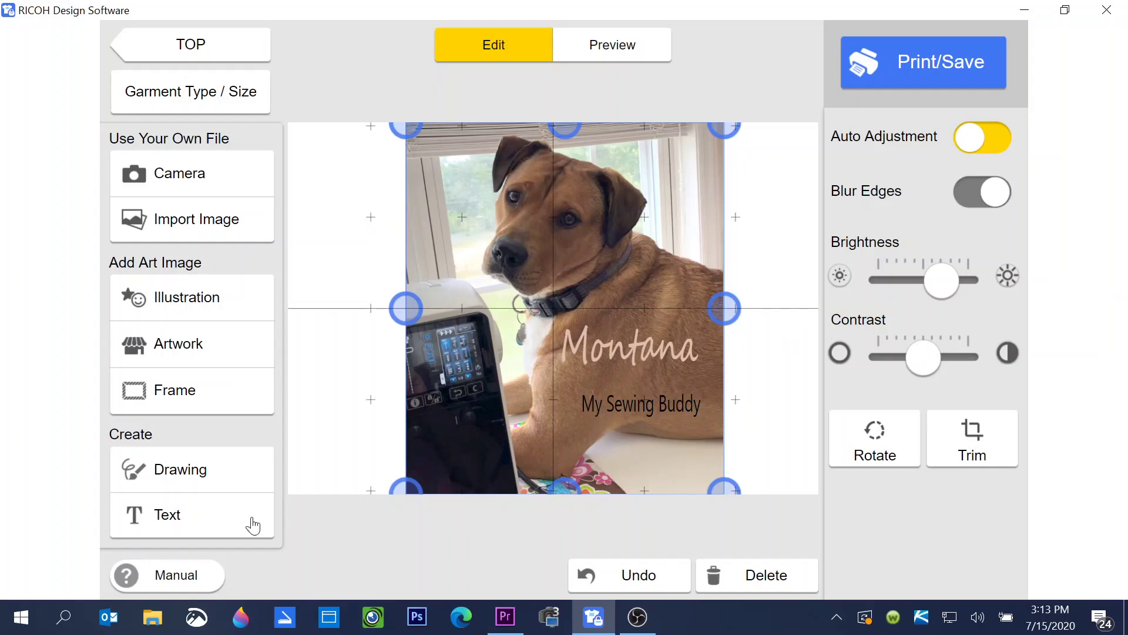
{"action": "left_click", "coordinate": [219, 524]}
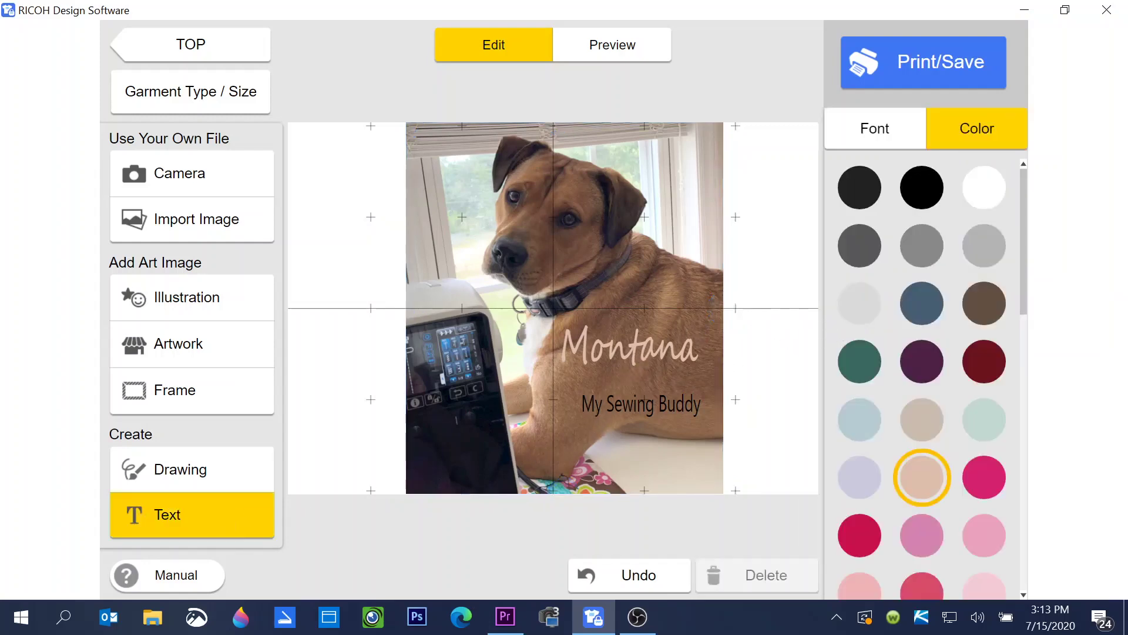
{"action": "left_click", "coordinate": [856, 138]}
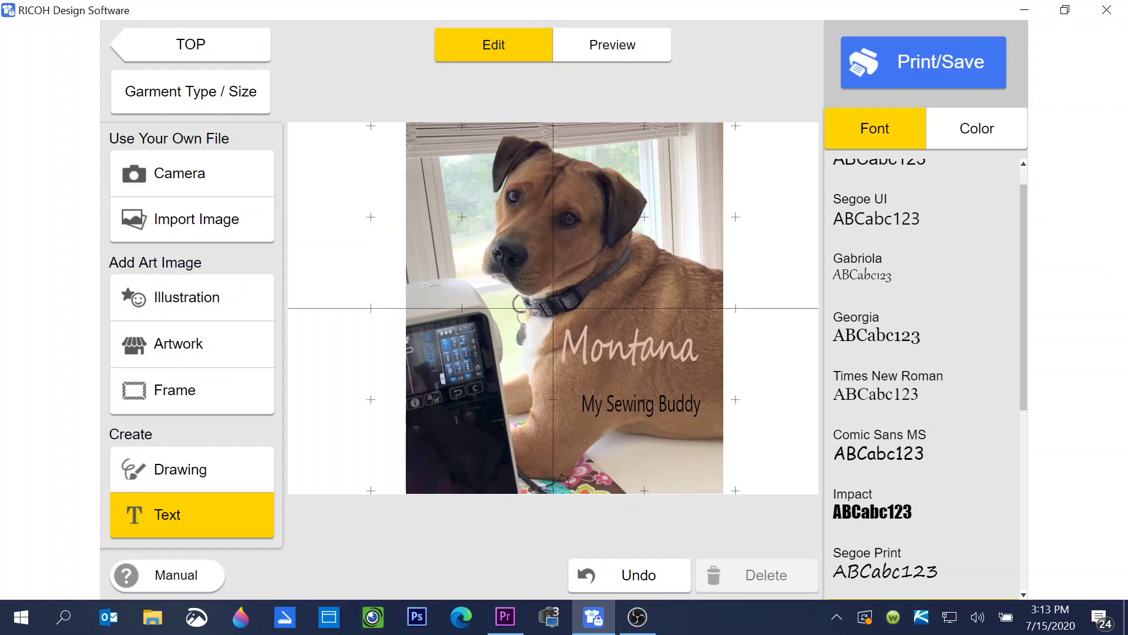
Save the design as a DAT file named "Montana" in the RICOH Design Software folder on the Desktop.
{"action": "left_click", "coordinate": [914, 72]}
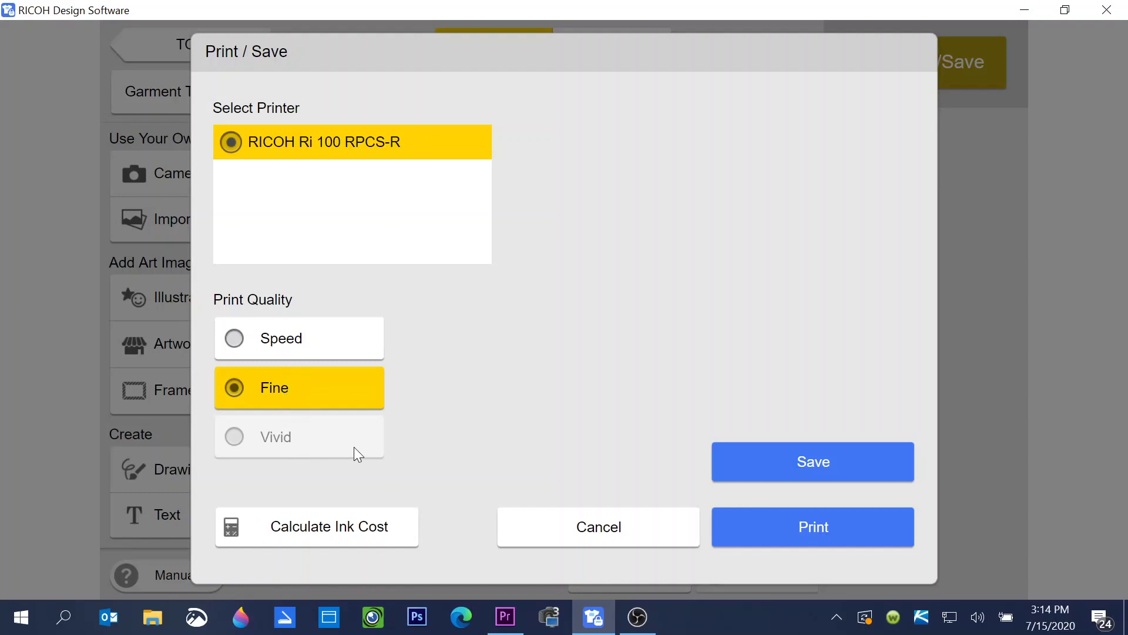
{"action": "left_click", "coordinate": [811, 464]}
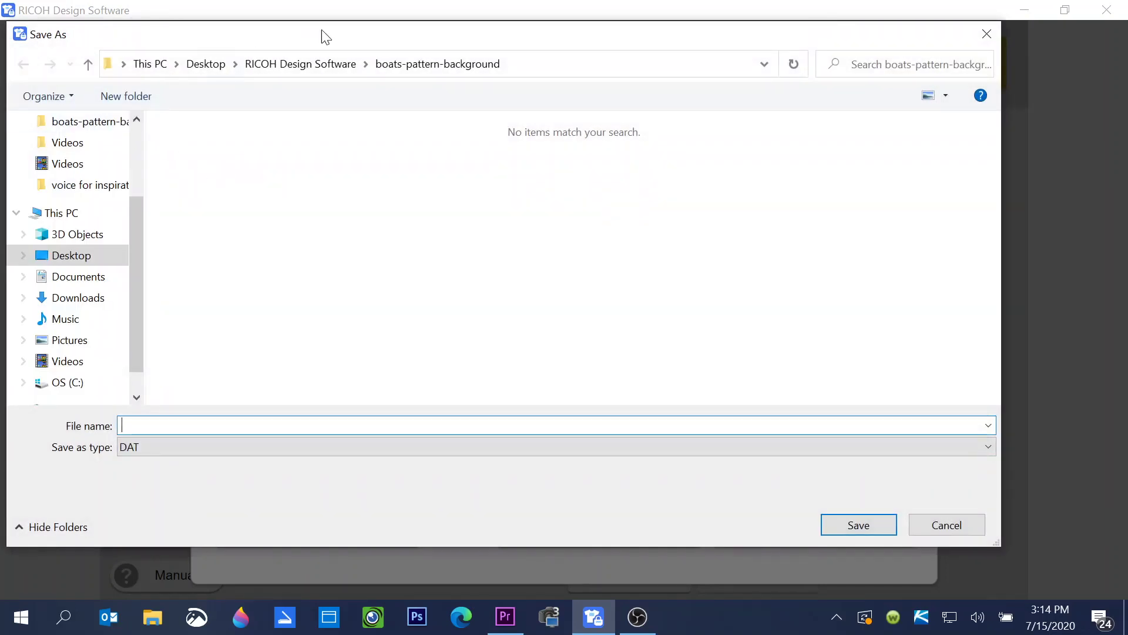
{"action": "left_click", "coordinate": [311, 65]}
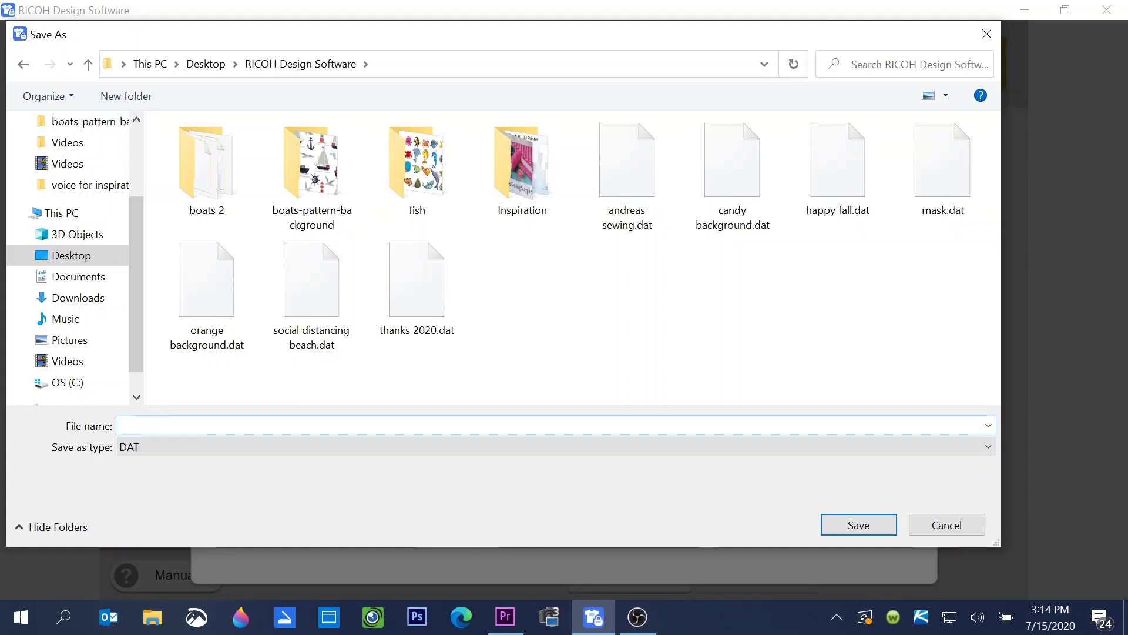
{"action": "type", "text": "Mont"}
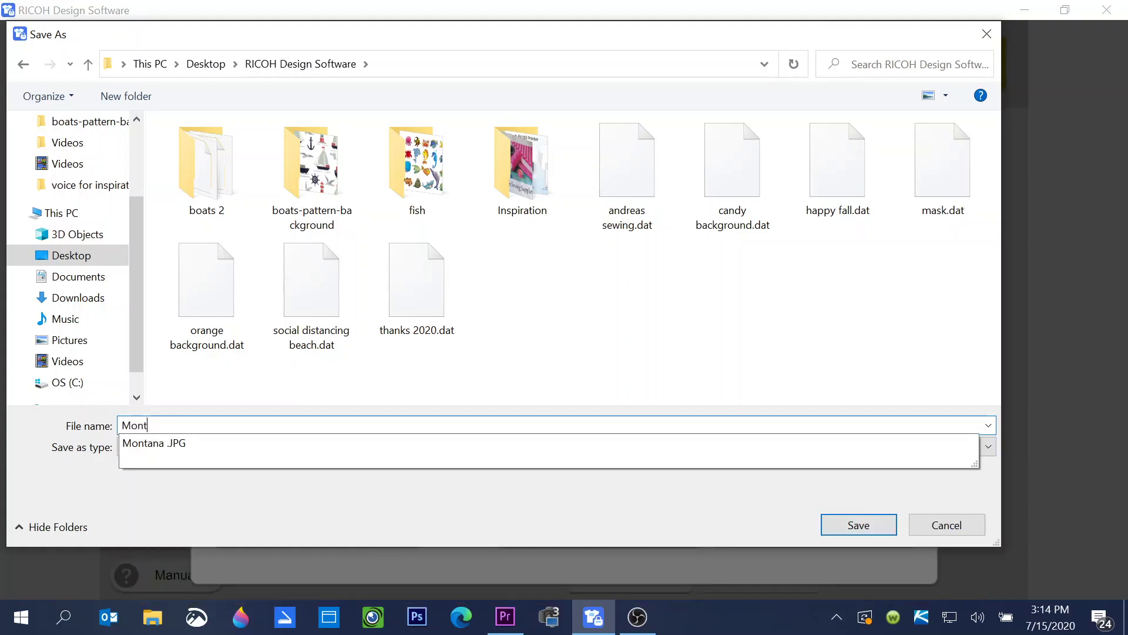
{"action": "type", "text": "ana"}
{"action": "left_click", "coordinate": [635, 332]}
{"action": "left_click", "coordinate": [127, 447]}
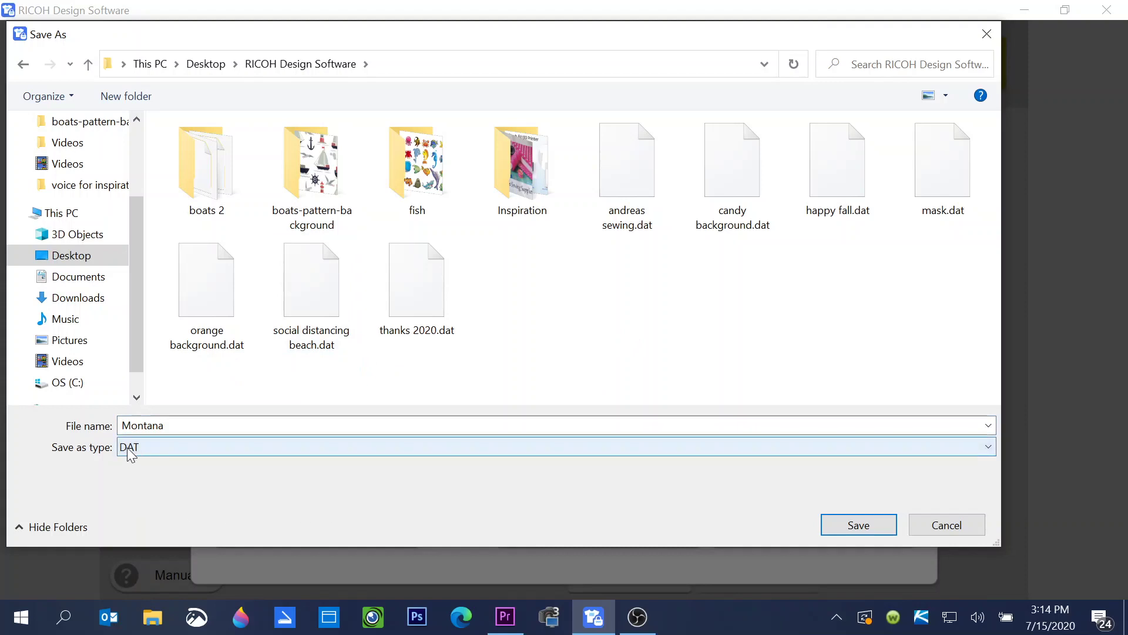
{"action": "left_click", "coordinate": [987, 444]}
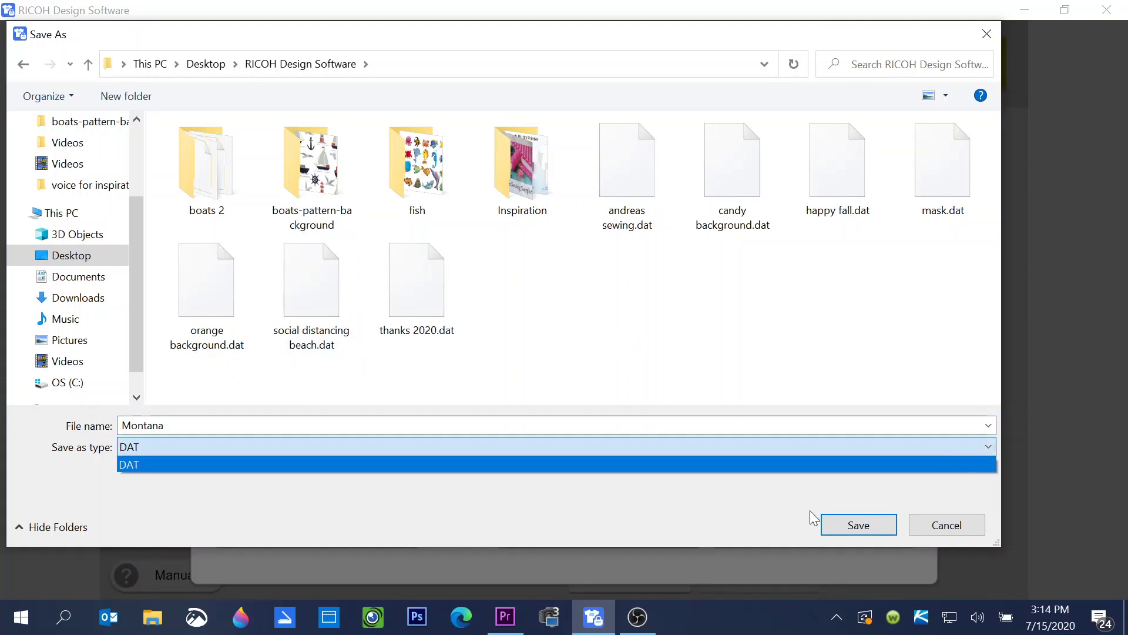
{"action": "left_click", "coordinate": [590, 458]}
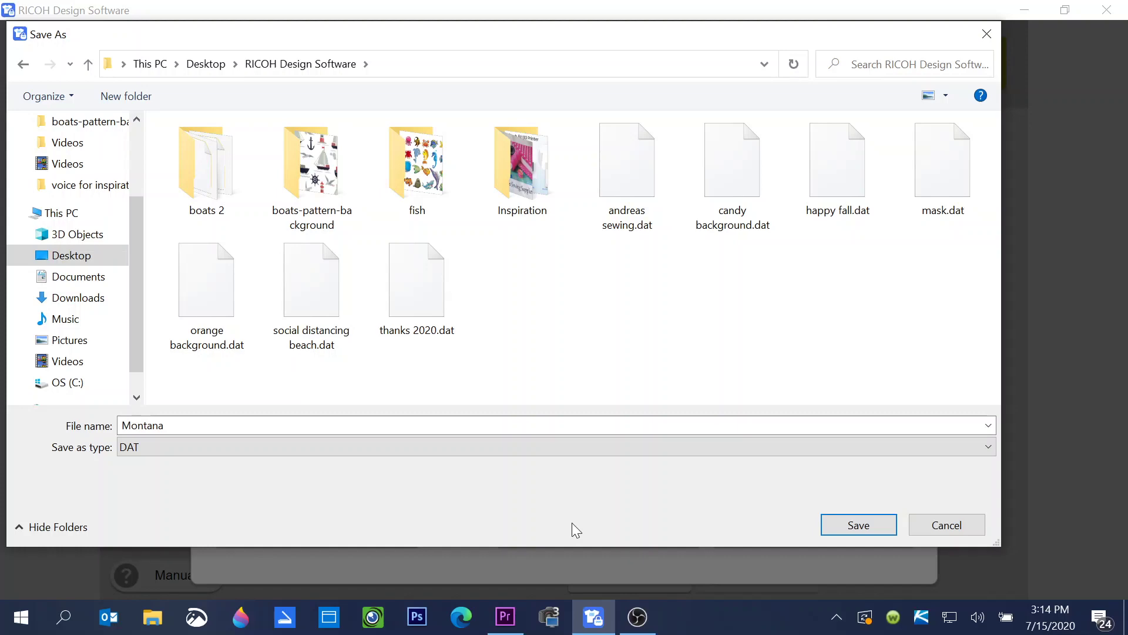
{"action": "left_click", "coordinate": [859, 527]}
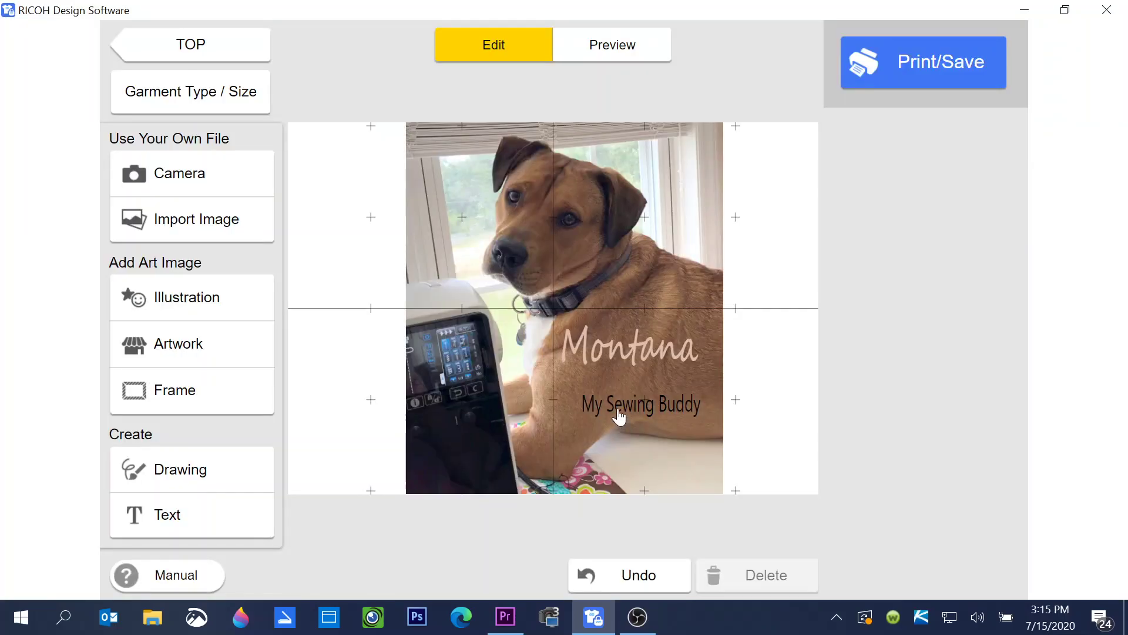
Print the design on the RICOH Ri 100 RPCS-R at Fine quality, and choose to print one more.
{"action": "left_click", "coordinate": [922, 64]}
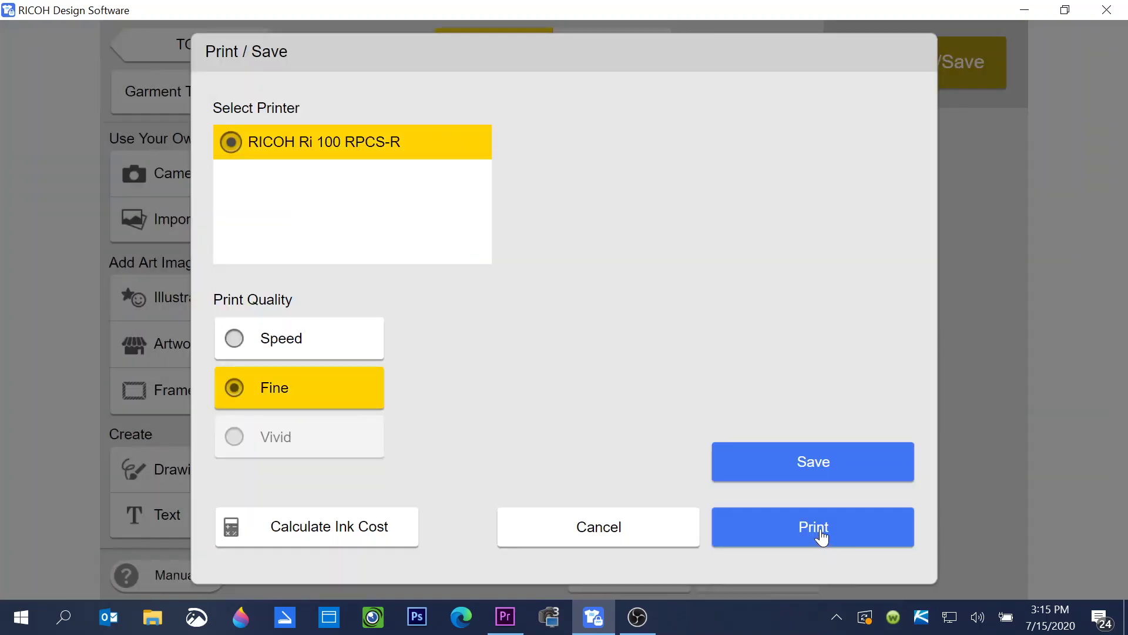
{"action": "left_click", "coordinate": [820, 534]}
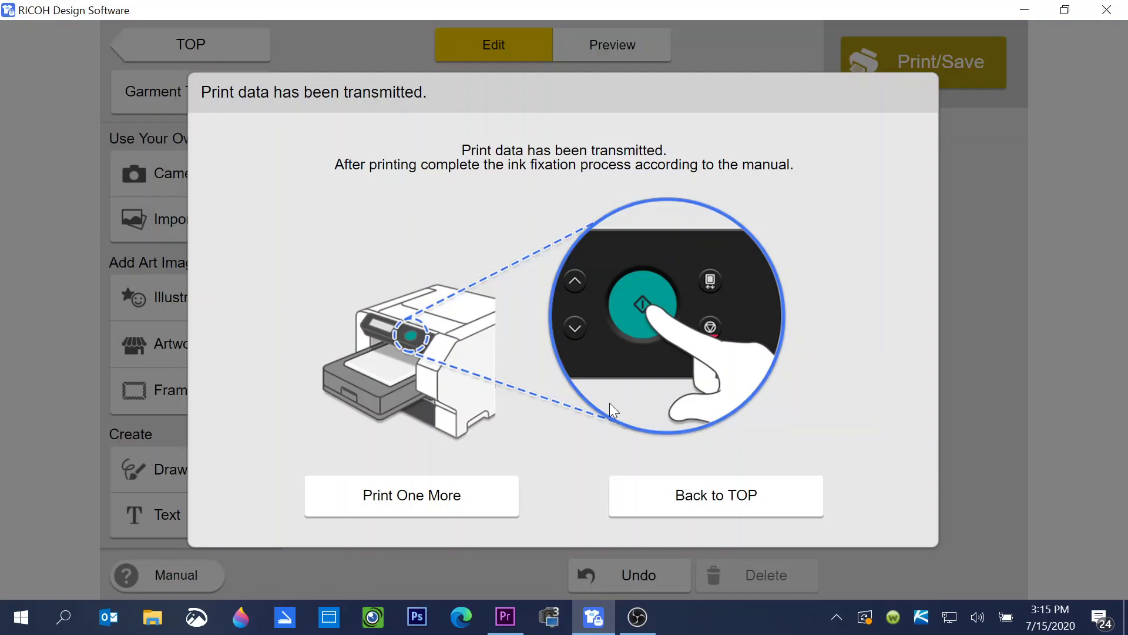
{"action": "left_click", "coordinate": [412, 499]}
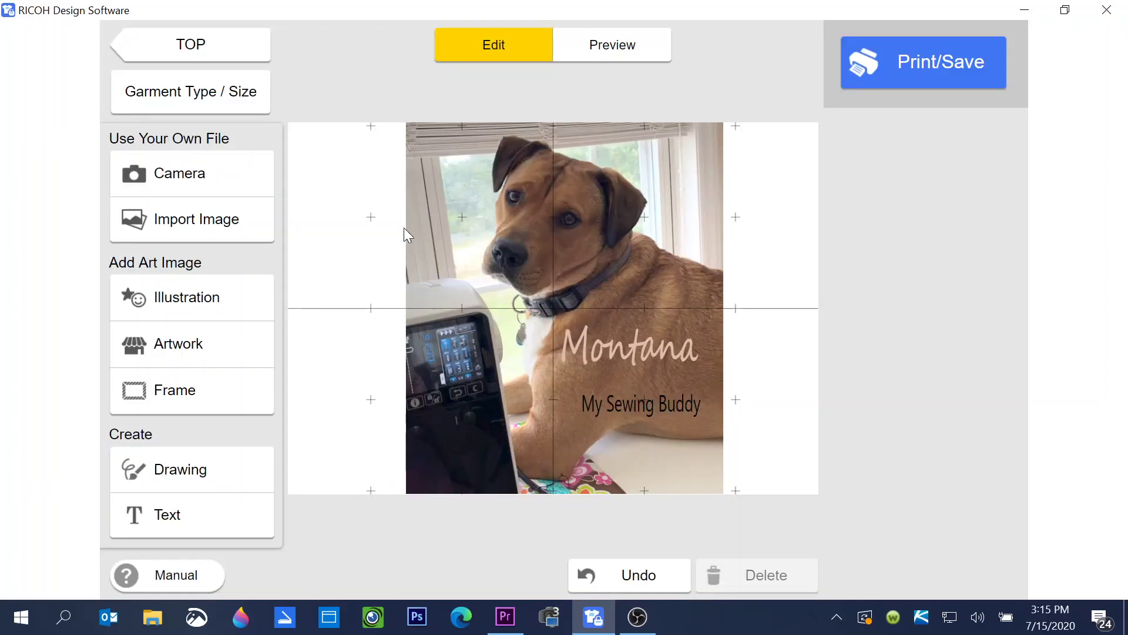